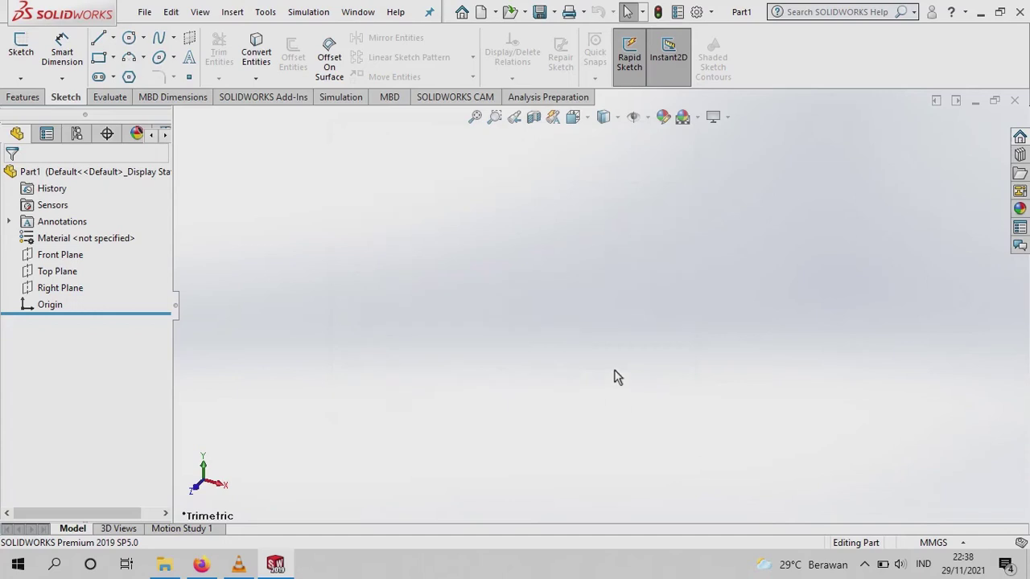
- Open a new sketch on the Front Plane with the Corner Rectangle tool active
{"action": "left_click", "coordinate": [26, 97]}
{"action": "left_click", "coordinate": [64, 97]}
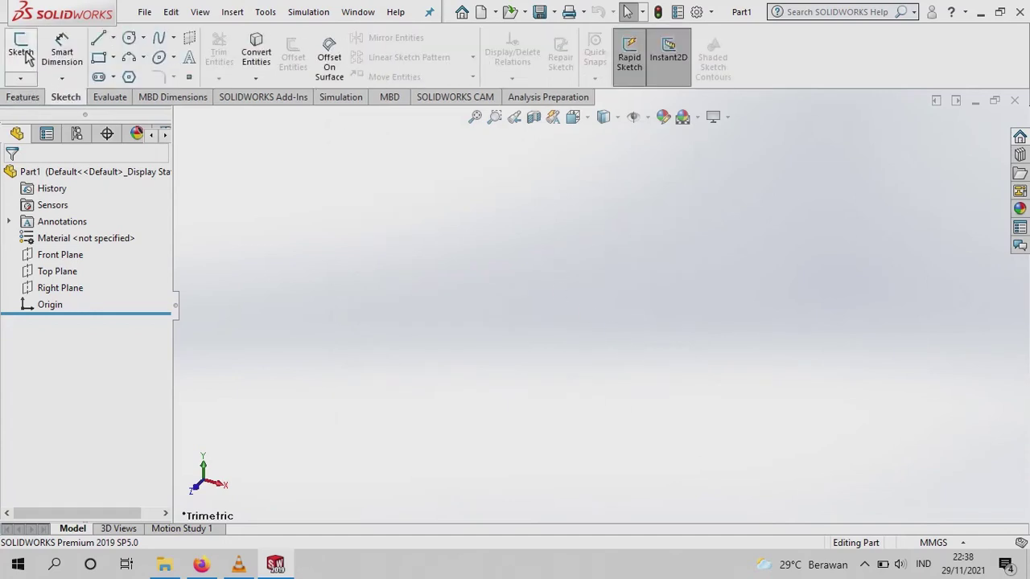
{"action": "left_click", "coordinate": [26, 53]}
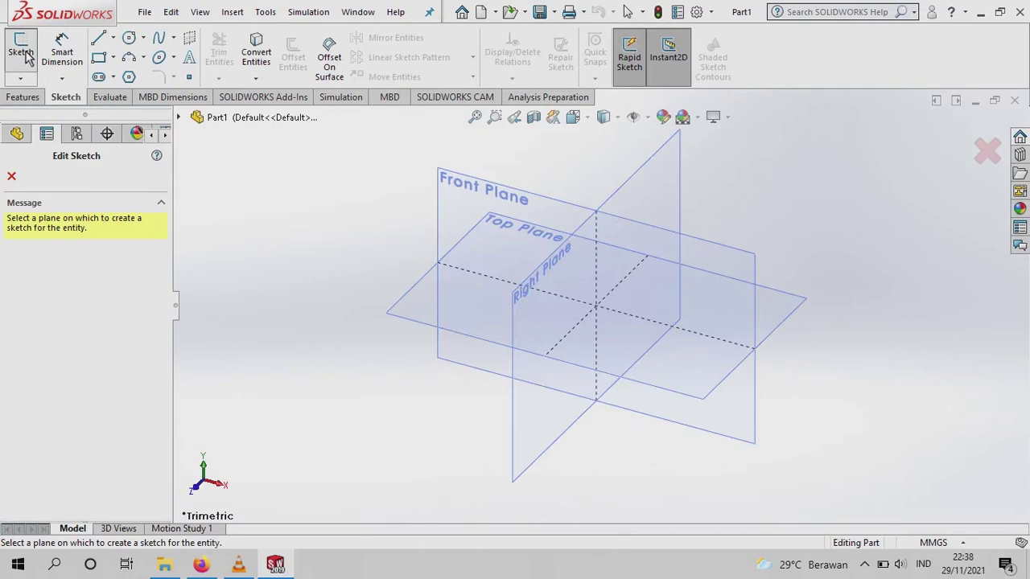
{"action": "left_click", "coordinate": [728, 319]}
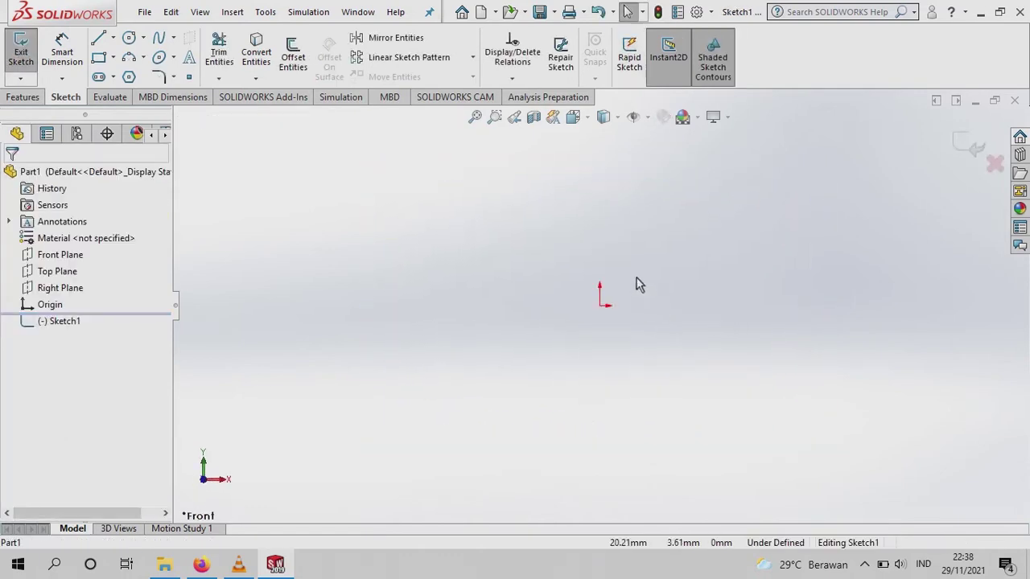
{"action": "left_click", "coordinate": [97, 58]}
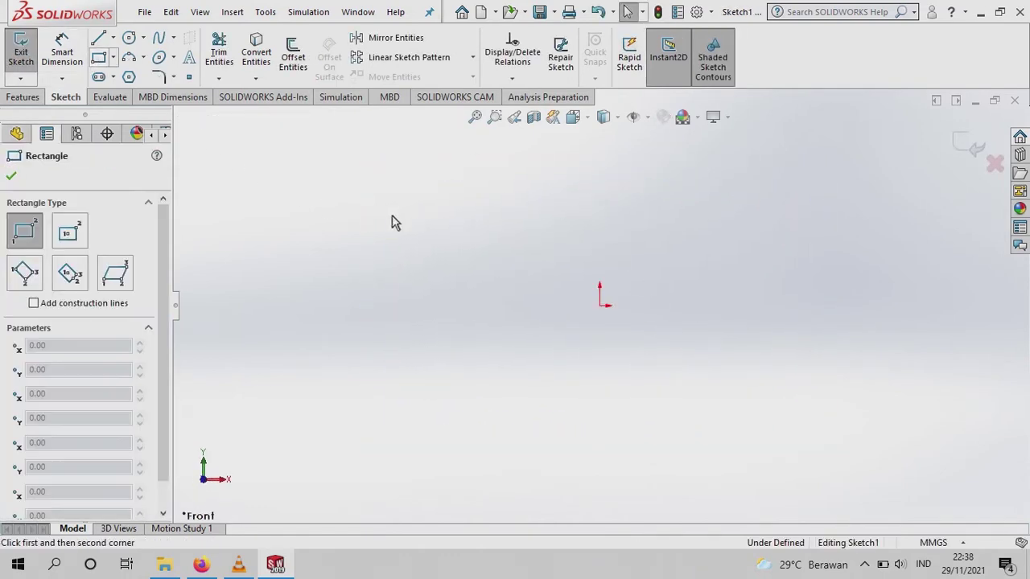
- Draw two corner rectangles, the second stepped lower and further left of the first
{"action": "left_click", "coordinate": [600, 306]}
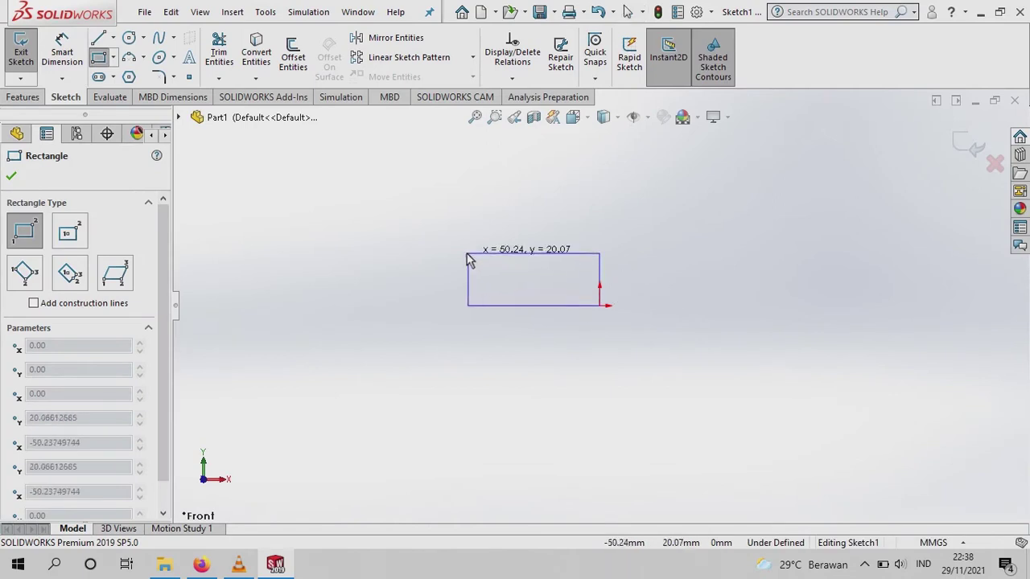
{"action": "left_click", "coordinate": [460, 260]}
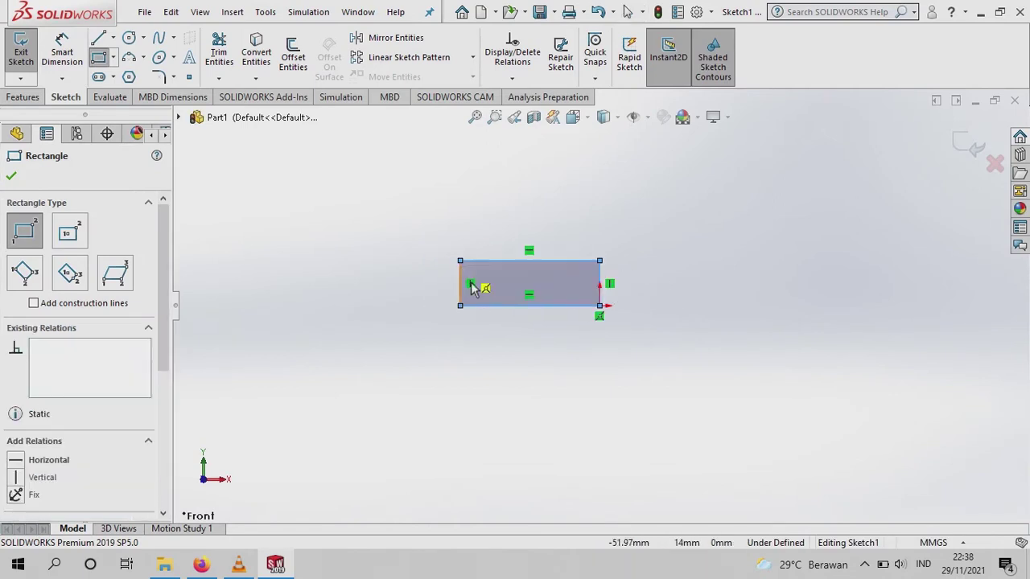
{"action": "left_click", "coordinate": [493, 307]}
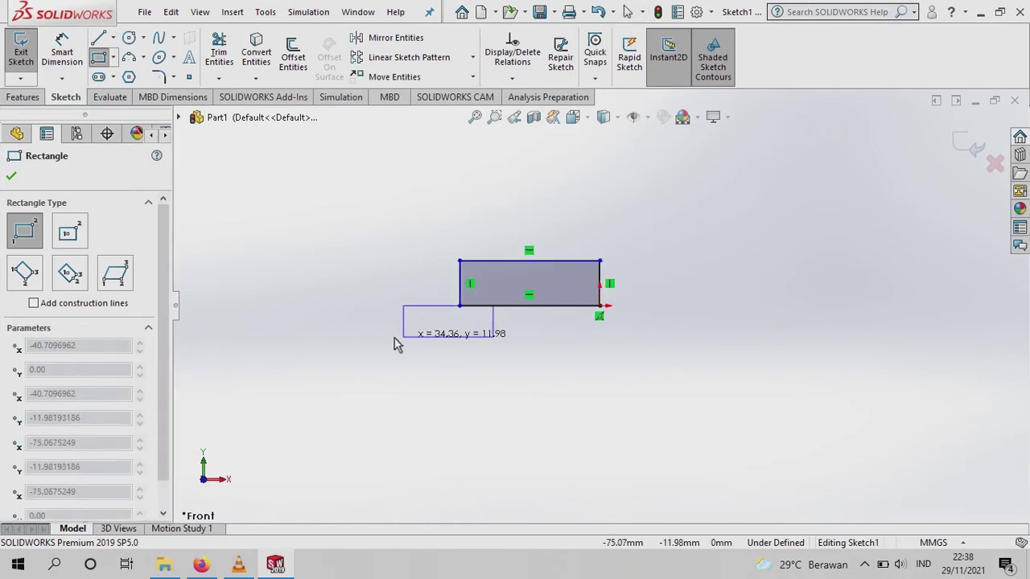
{"action": "left_click", "coordinate": [332, 346]}
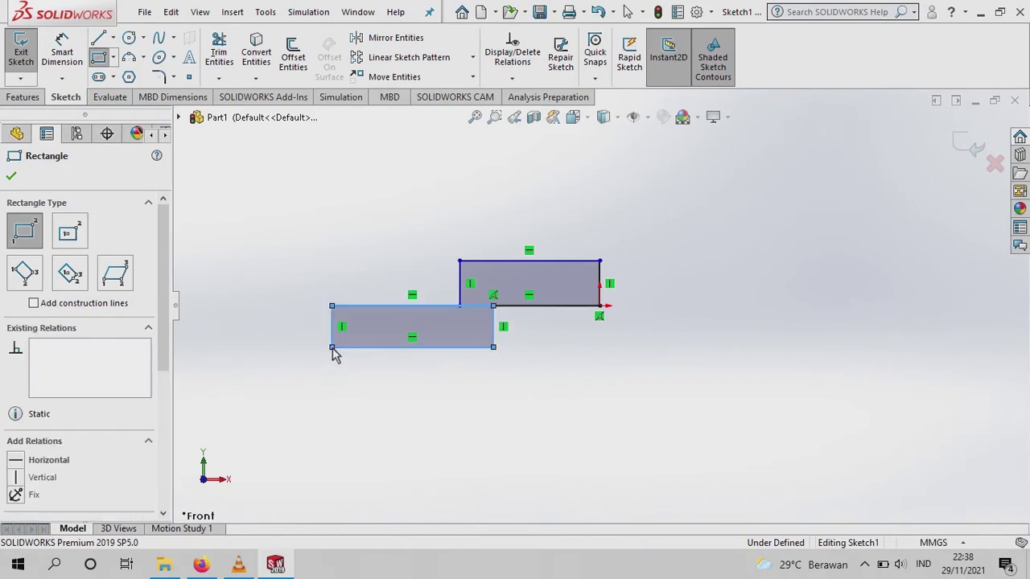
{"action": "left_click", "coordinate": [12, 177]}
- Power-trim the shared edge so the two rectangles become one stepped outline
{"action": "left_click", "coordinate": [219, 52]}
{"action": "left_click_drag", "start_coordinate": [485, 293], "coordinate": [480, 312]}
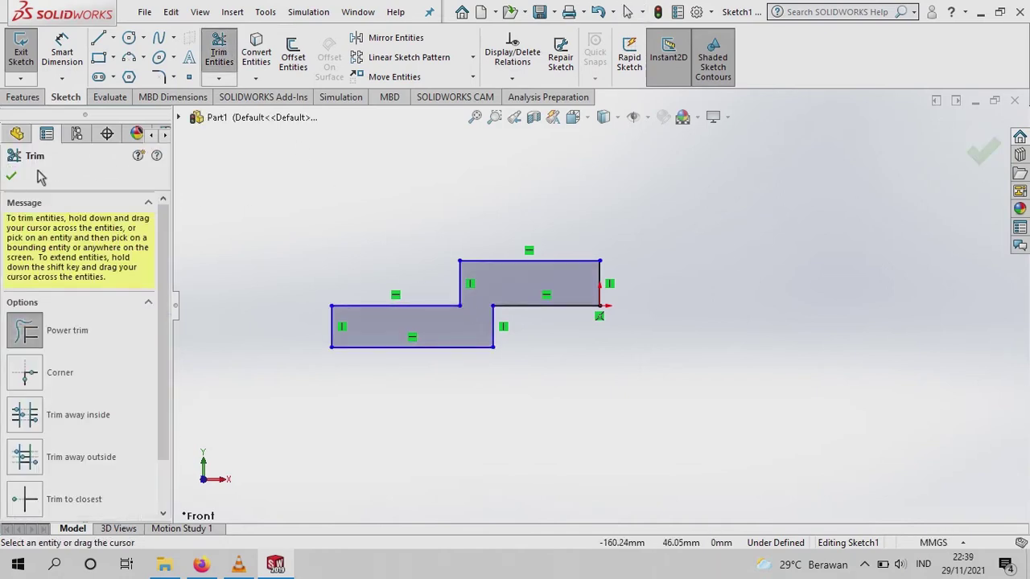
{"action": "left_click", "coordinate": [11, 178]}
{"action": "left_click", "coordinate": [65, 47]}
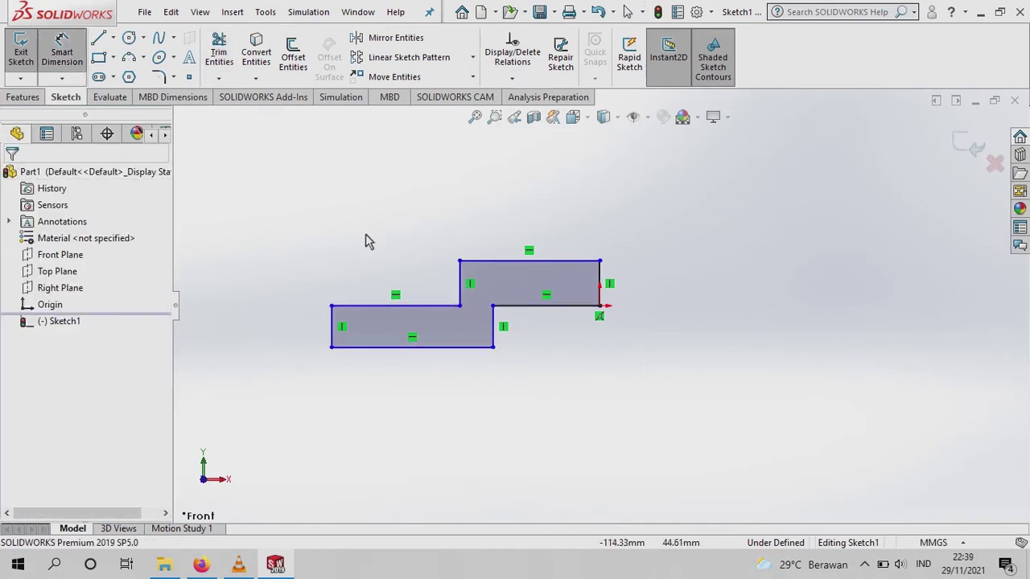
{"action": "left_click", "coordinate": [599, 283]}
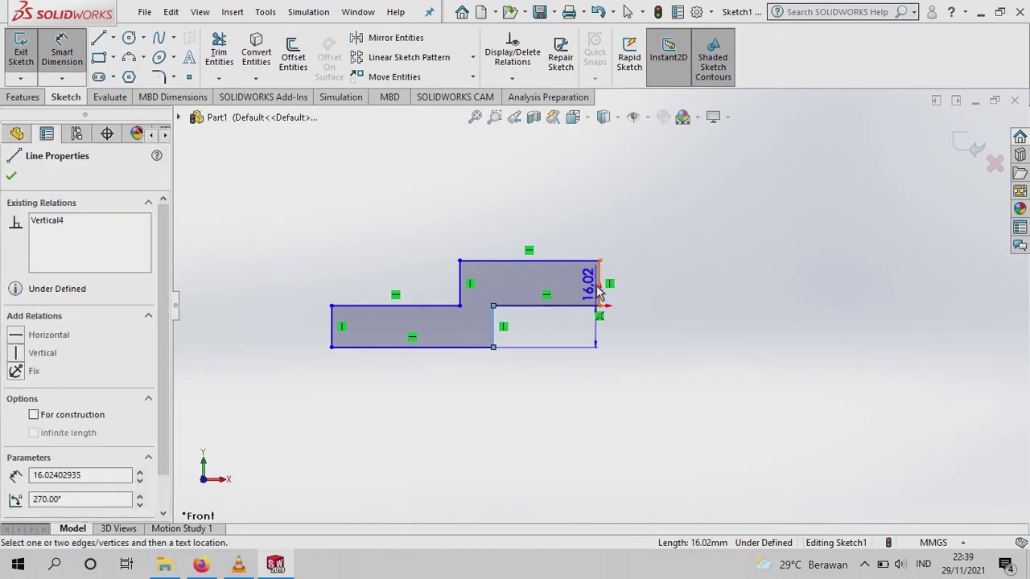
- Dimension step width 27.50 mm, upper block width 37.50 mm and overall width 67.50 mm
{"action": "left_click", "coordinate": [494, 326]}
{"action": "left_click", "coordinate": [552, 384]}
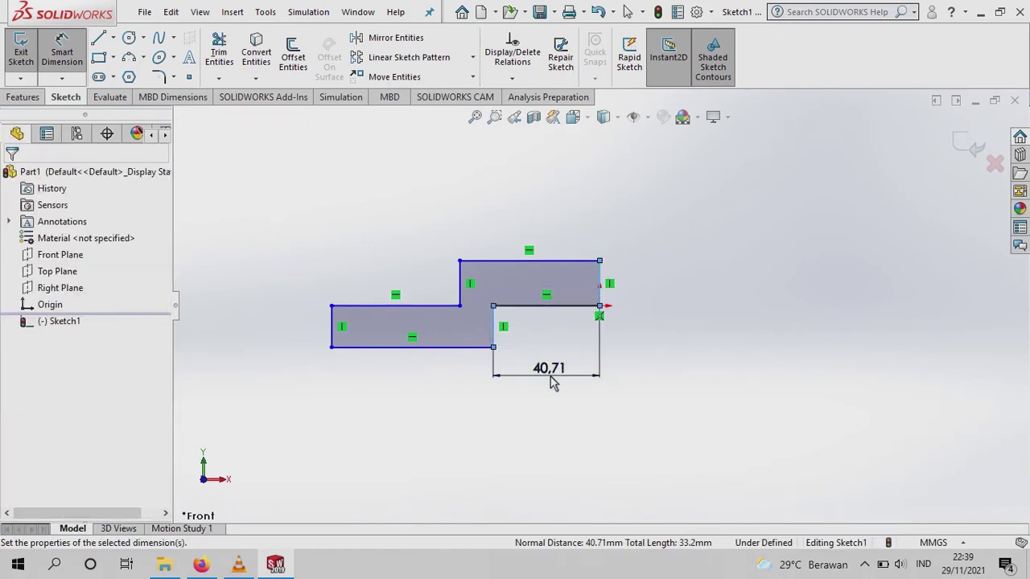
{"action": "type", "text": "27,5"}
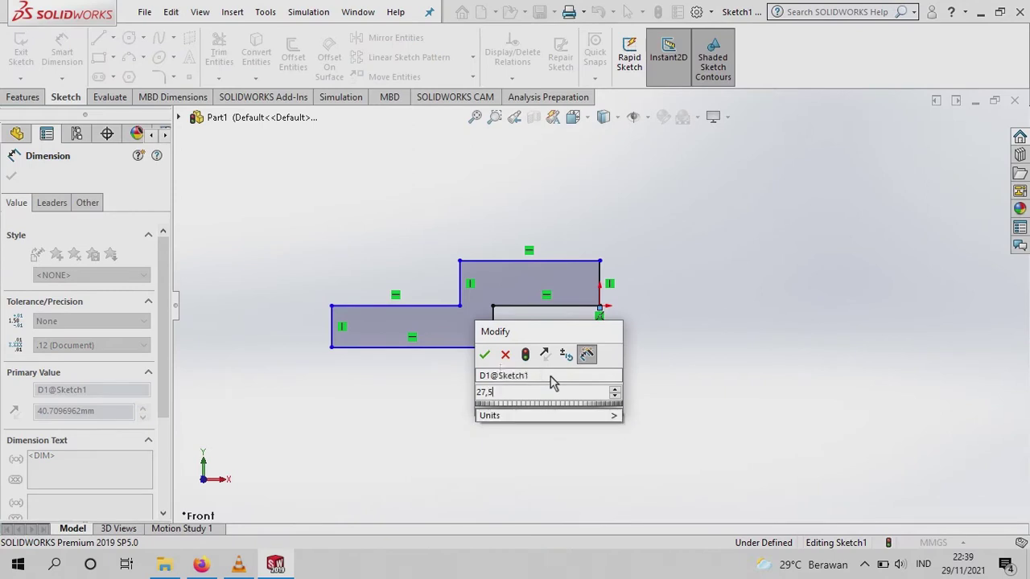
{"action": "left_click", "coordinate": [486, 356]}
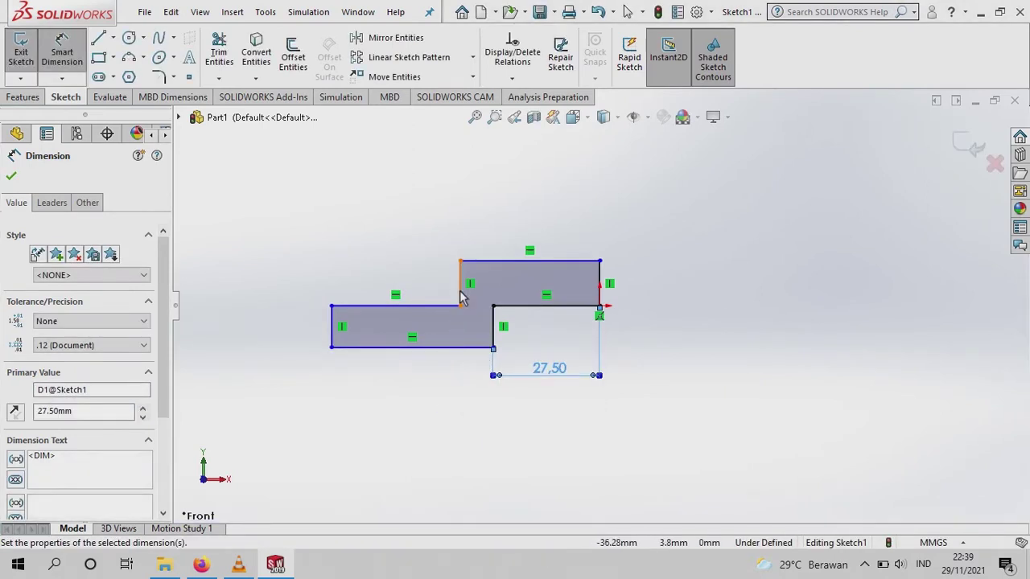
{"action": "left_click", "coordinate": [599, 283]}
{"action": "left_click", "coordinate": [459, 283]}
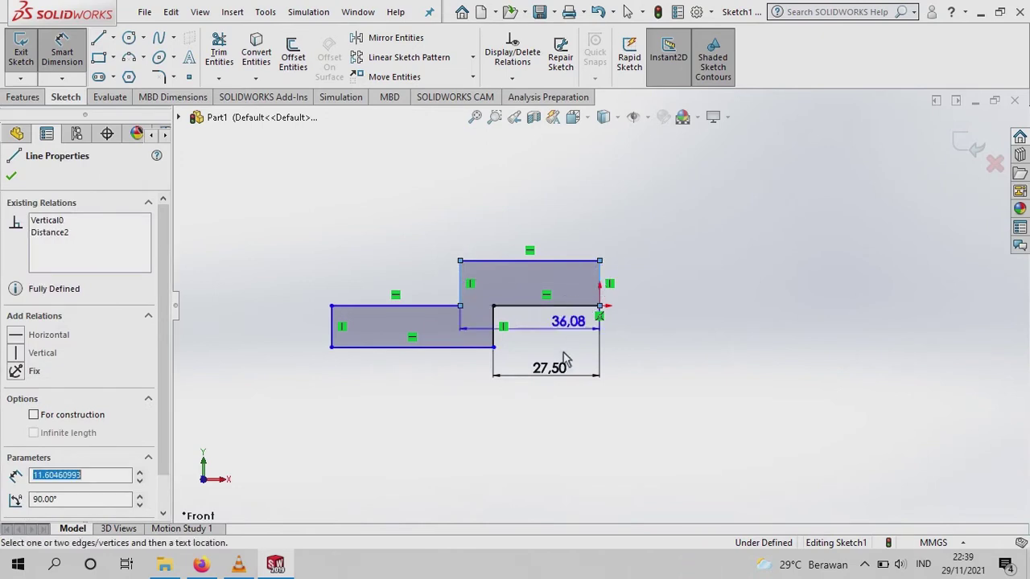
{"action": "left_click", "coordinate": [539, 416]}
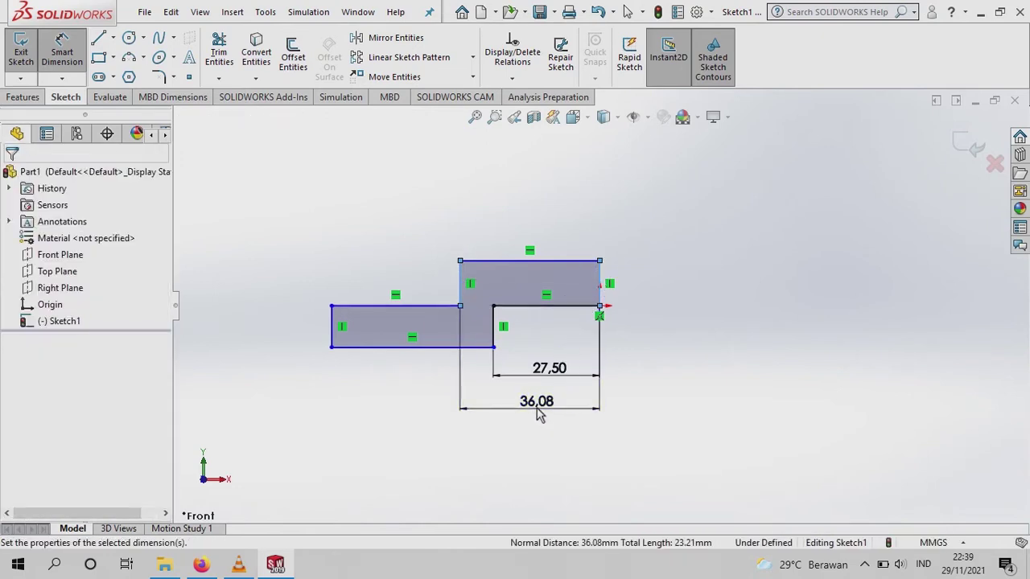
{"action": "type", "text": "37,5"}
{"action": "left_click", "coordinate": [473, 390]}
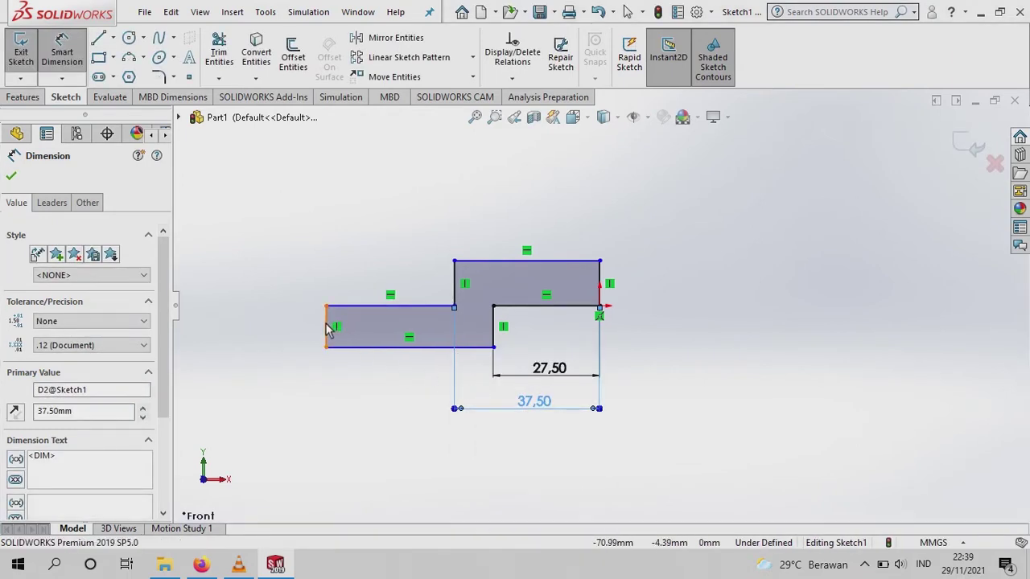
{"action": "left_click", "coordinate": [326, 323]}
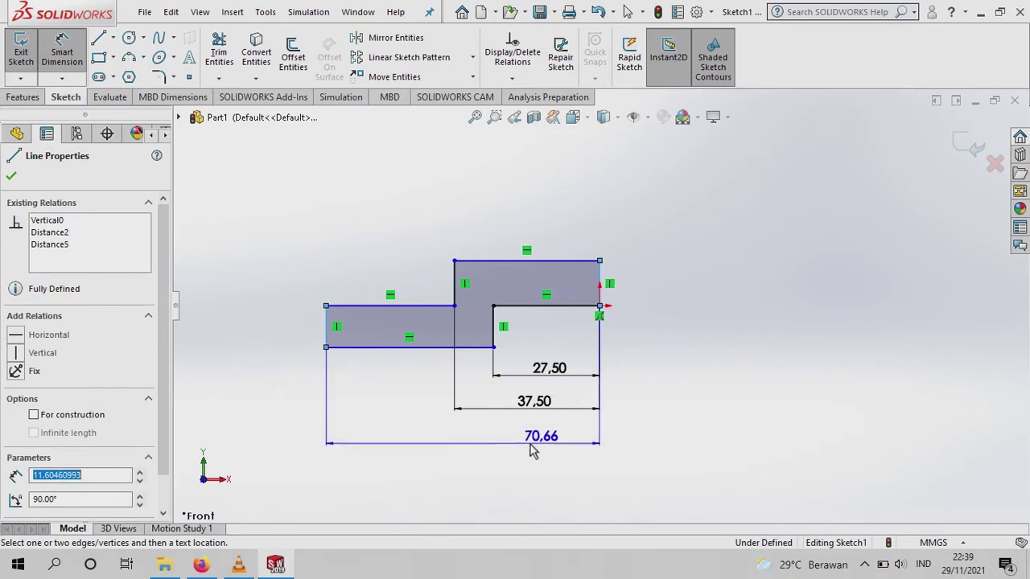
{"action": "left_click", "coordinate": [476, 452]}
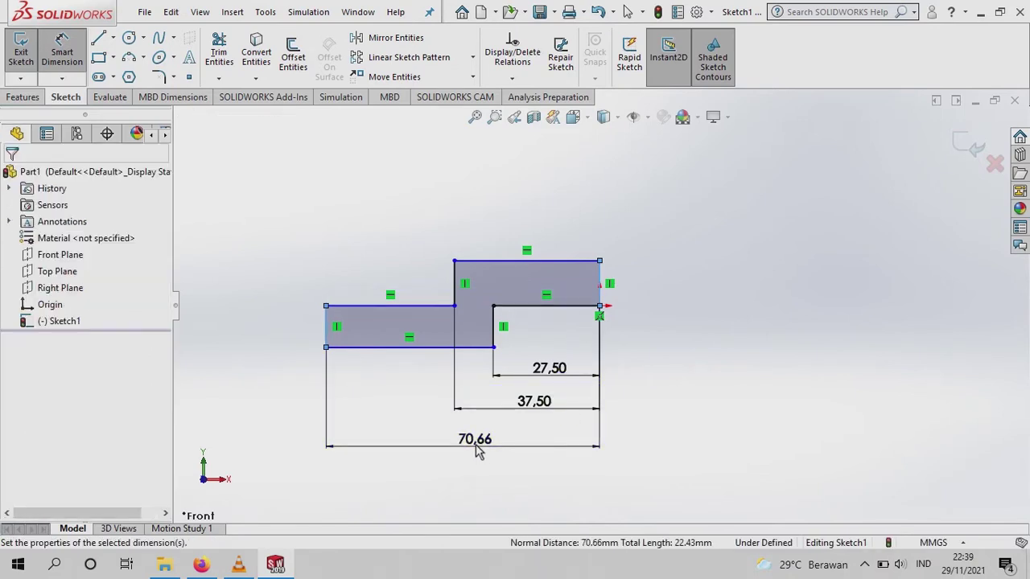
{"action": "type", "text": "67,"}
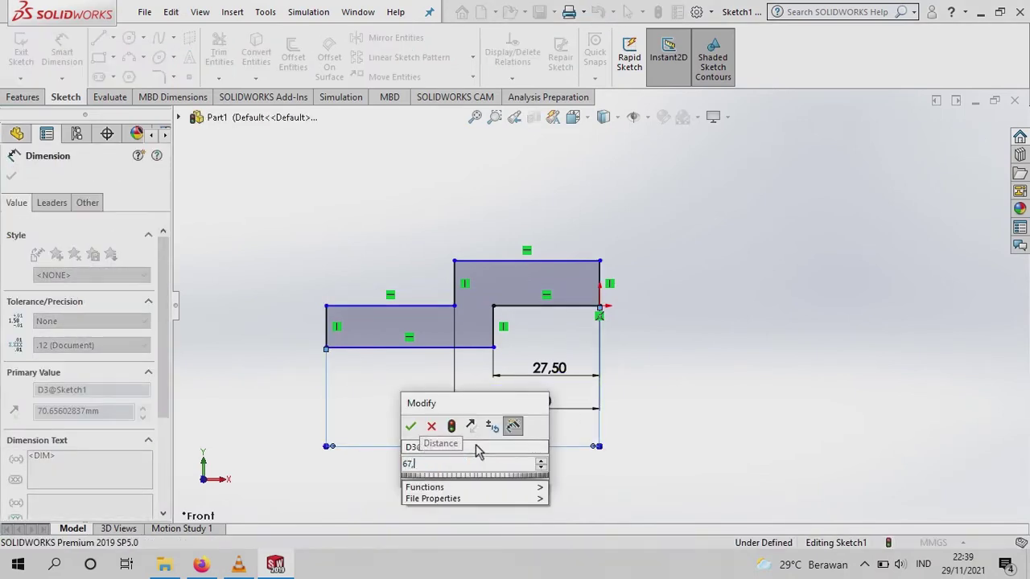
{"action": "type", "text": "5"}
{"action": "left_click", "coordinate": [411, 429]}
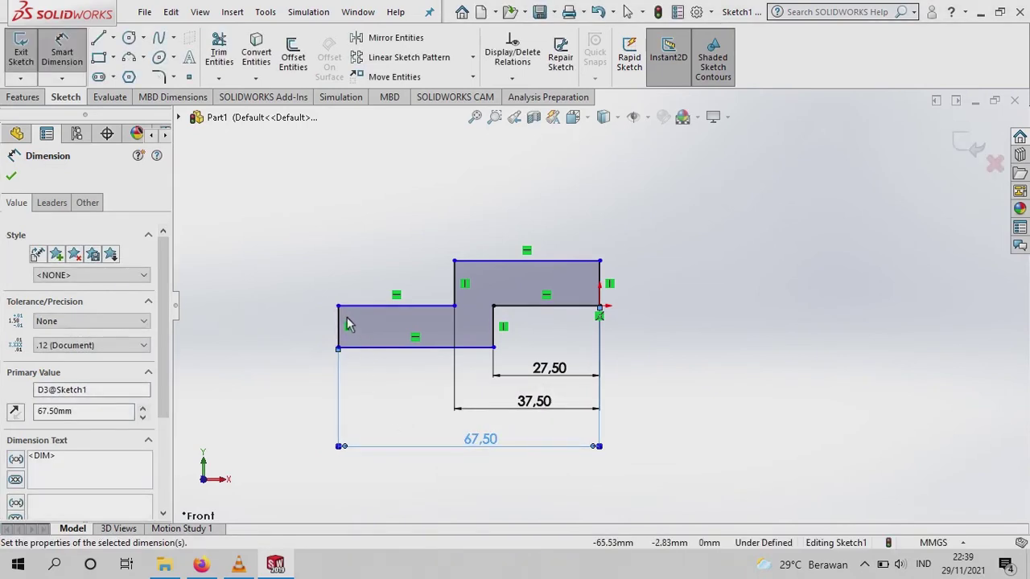
- Set the lower step height and the upper block's rise each to 10 mm
{"action": "left_click", "coordinate": [339, 326]}
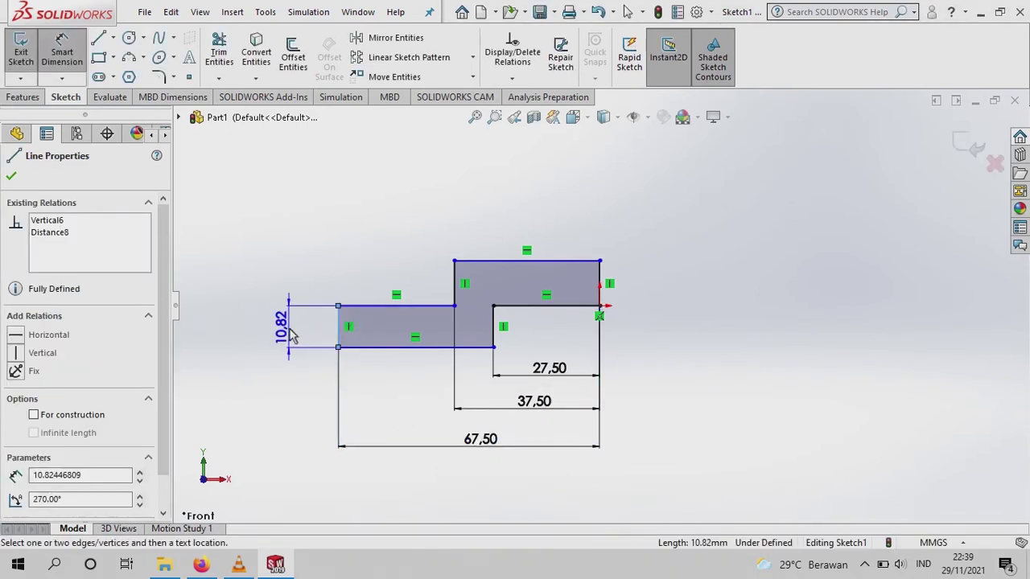
{"action": "left_click", "coordinate": [292, 336]}
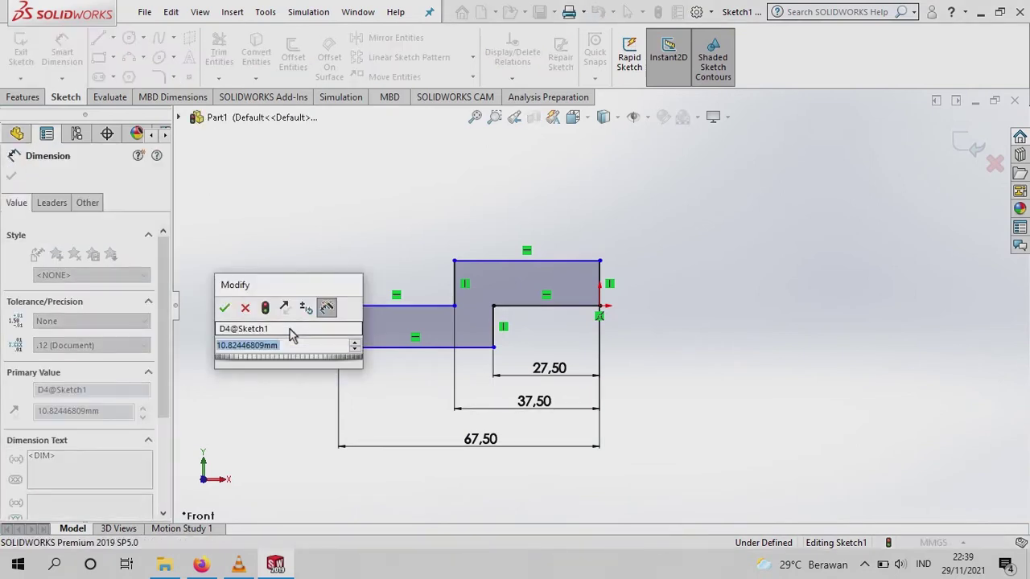
{"action": "type", "text": "10"}
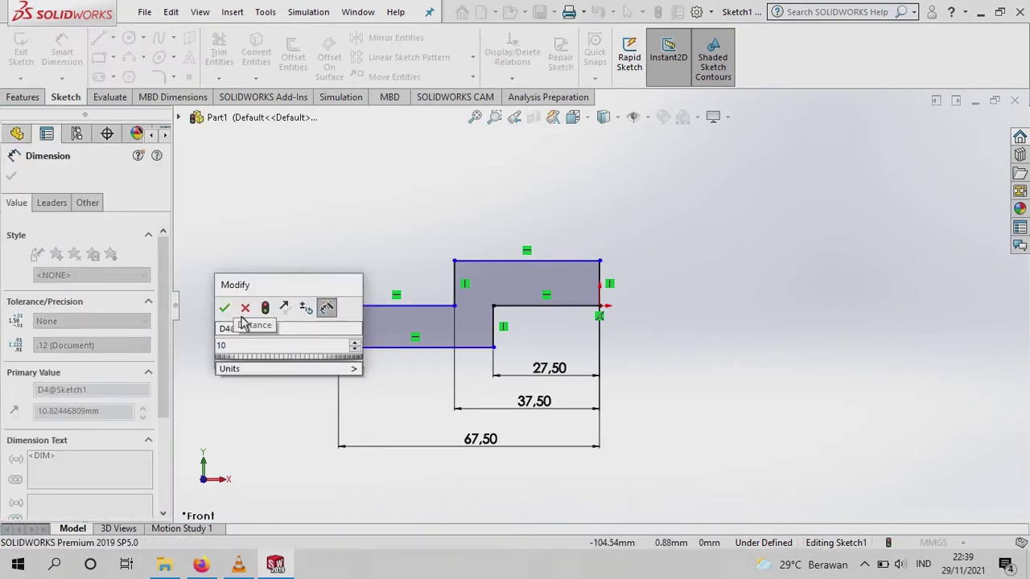
{"action": "left_click", "coordinate": [225, 310]}
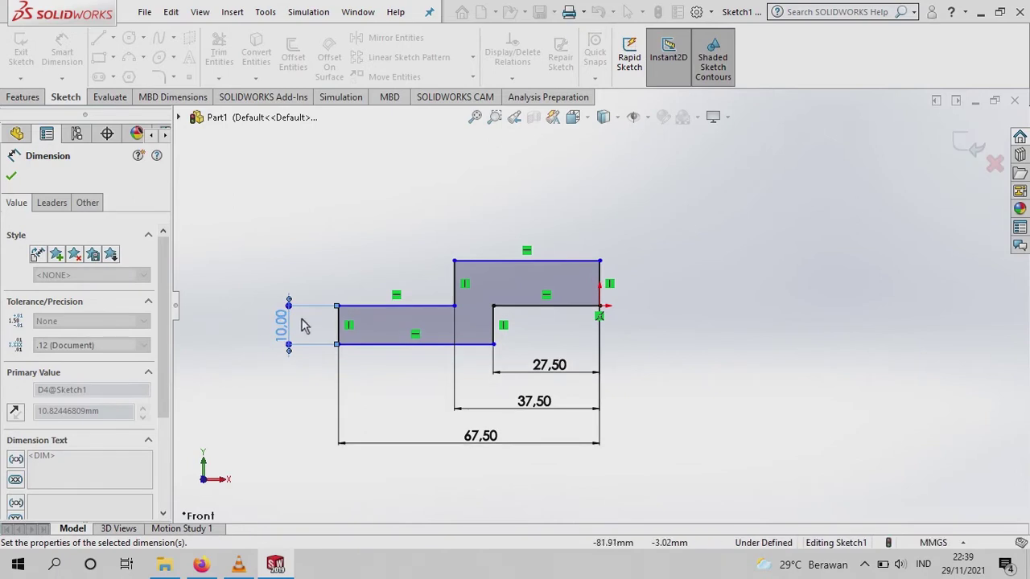
{"action": "left_click", "coordinate": [533, 261]}
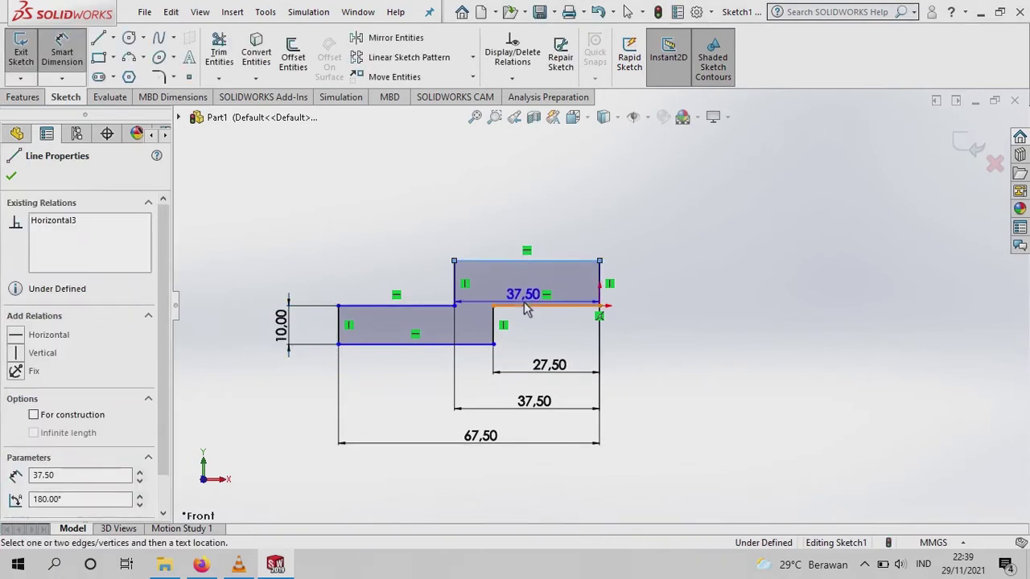
{"action": "left_click", "coordinate": [525, 308]}
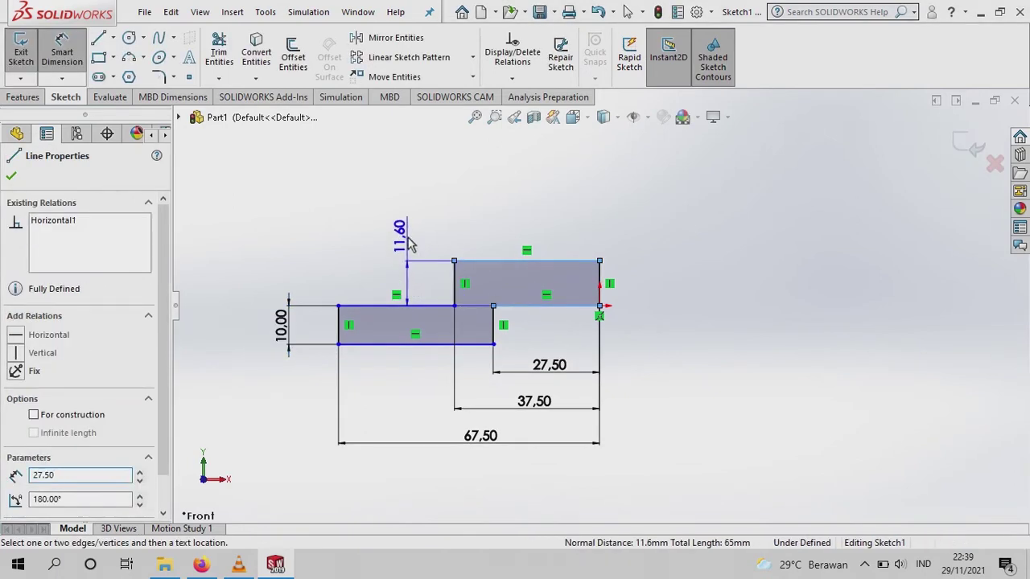
{"action": "left_click", "coordinate": [409, 242]}
{"action": "left_click", "coordinate": [409, 242]}
{"action": "type", "text": "10"}
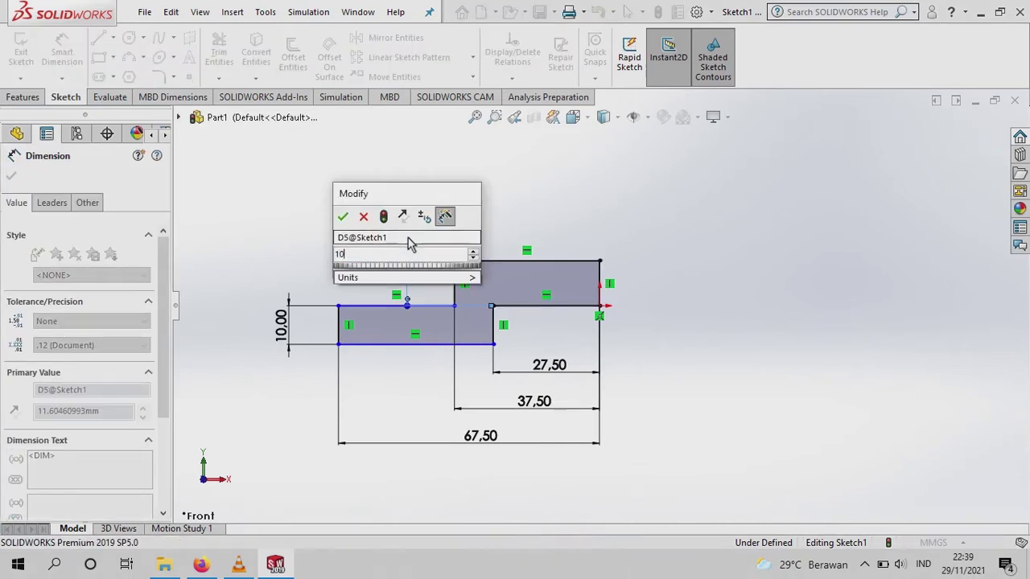
{"action": "left_click", "coordinate": [343, 218]}
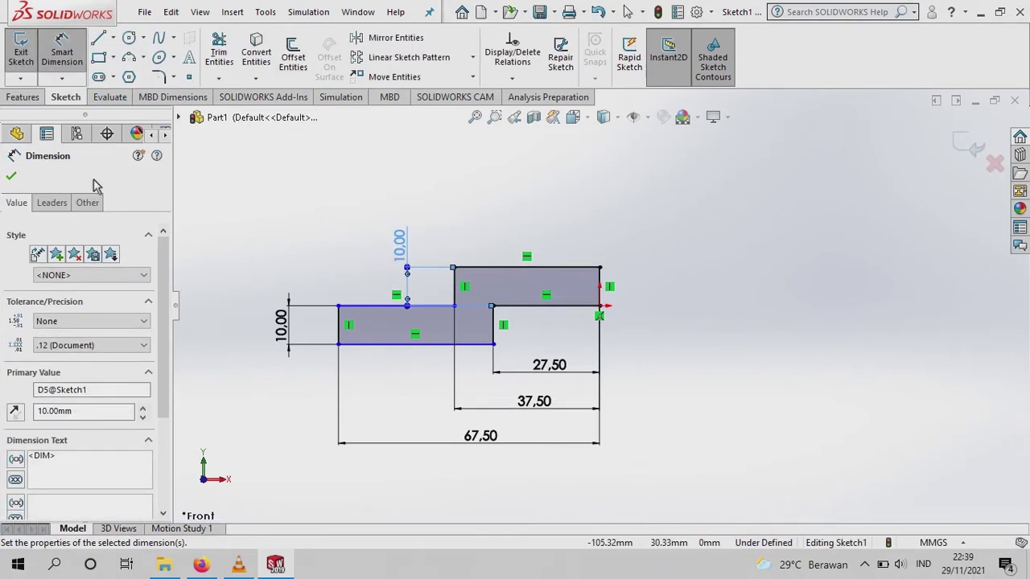
{"action": "left_click", "coordinate": [12, 178]}
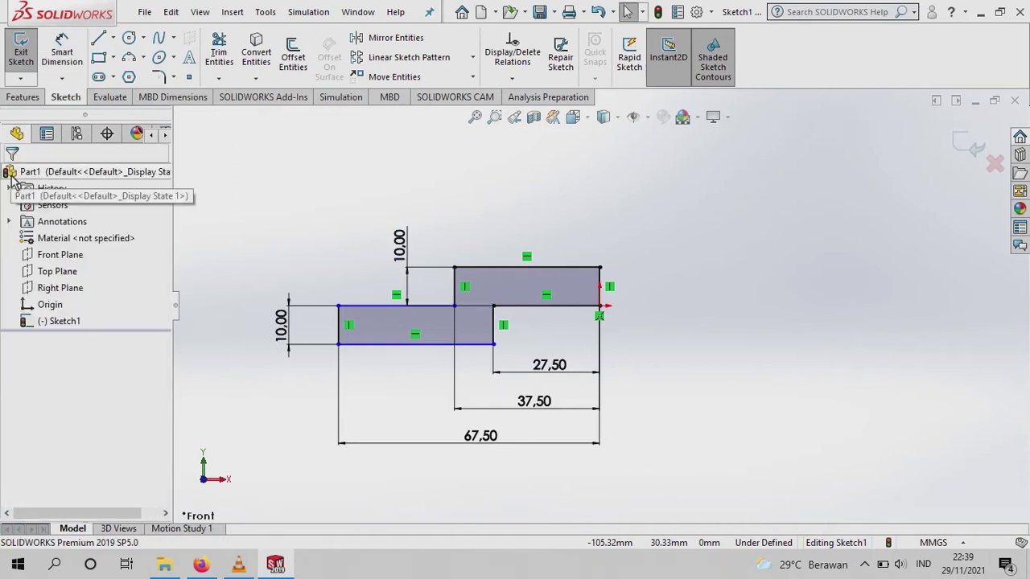
{"action": "left_click", "coordinate": [67, 69]}
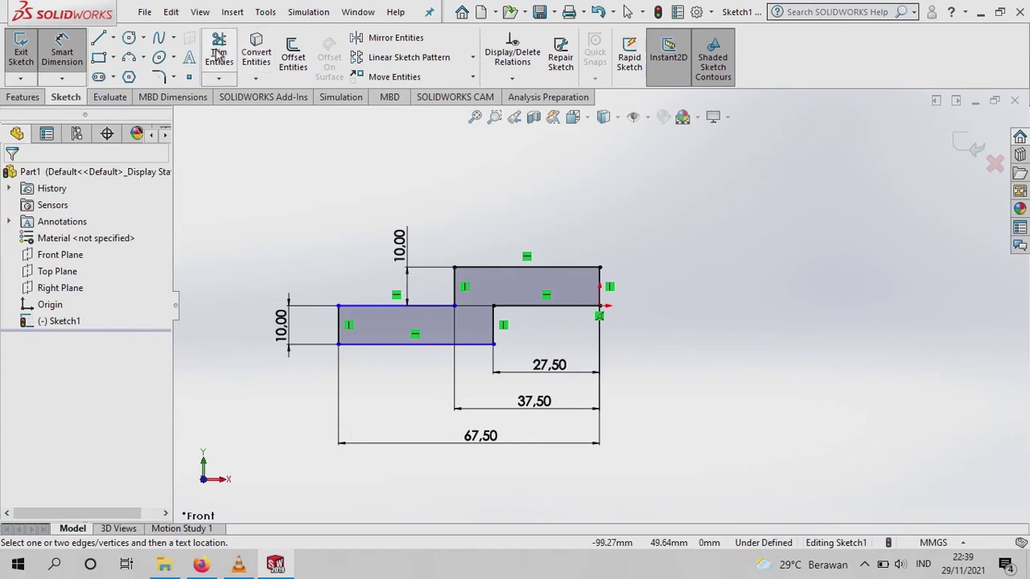
- Mirror all profile lines about the right vertical edge (Line2)
{"action": "left_click", "coordinate": [411, 38]}
{"action": "left_click", "coordinate": [388, 330]}
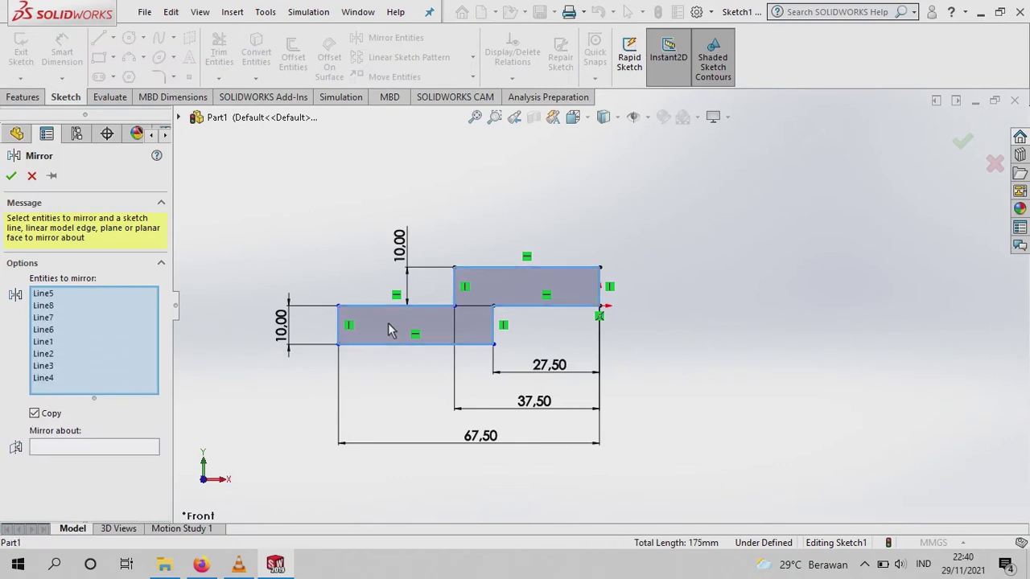
{"action": "left_click", "coordinate": [129, 447]}
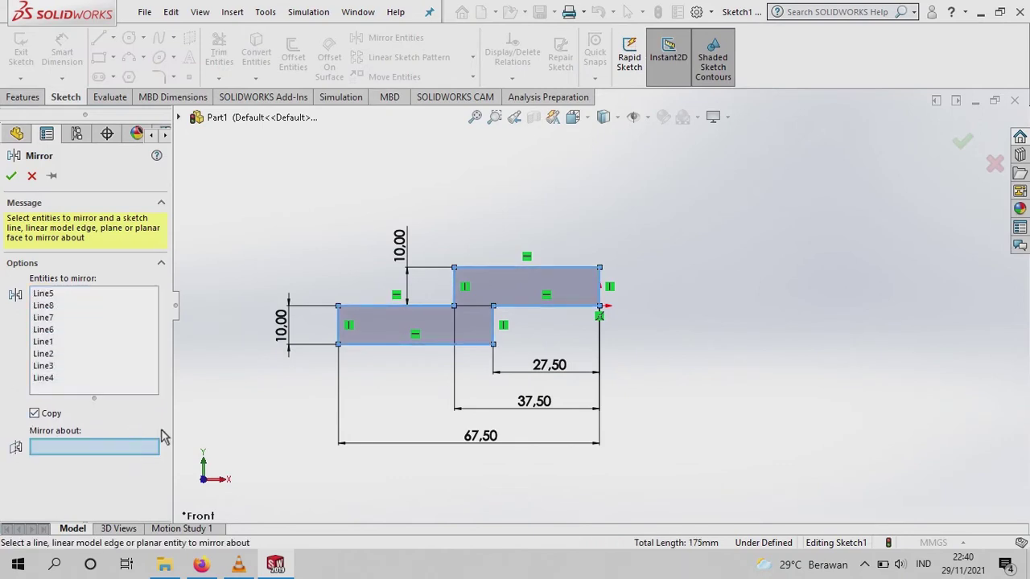
{"action": "left_click", "coordinate": [600, 287]}
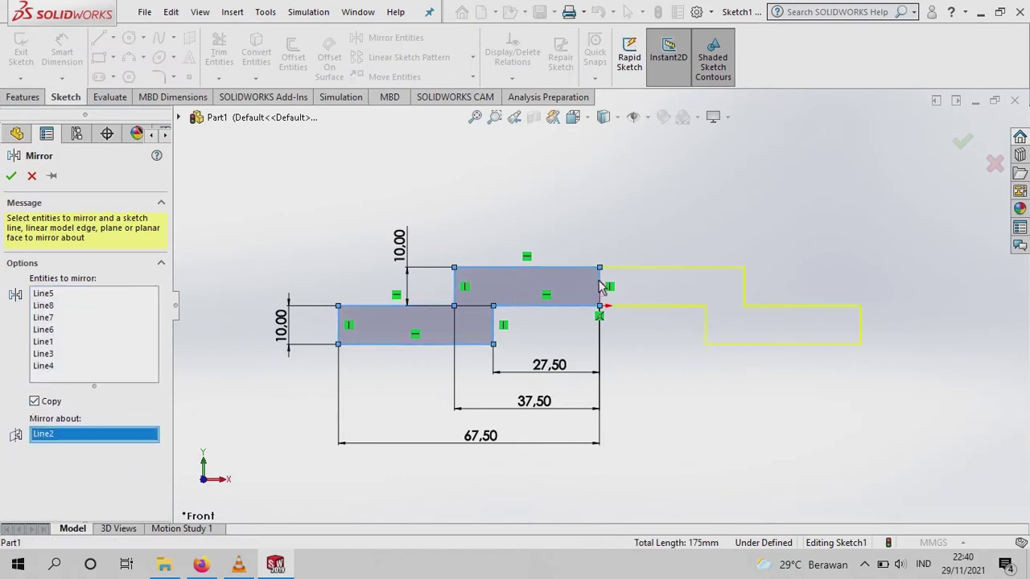
{"action": "left_click", "coordinate": [12, 176]}
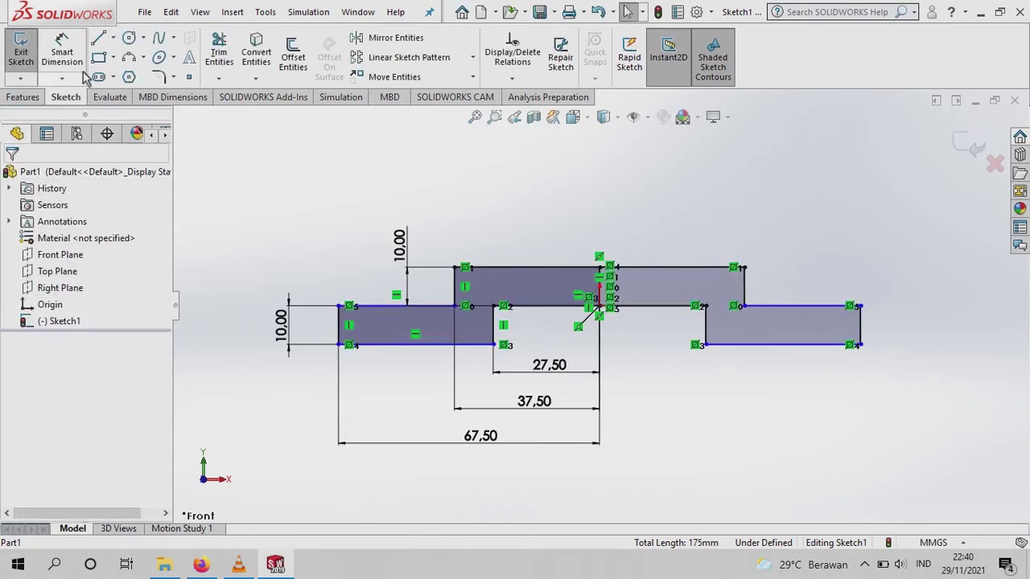
- Power-trim the duplicate lines where the mirrored halves meet
{"action": "left_click", "coordinate": [219, 52]}
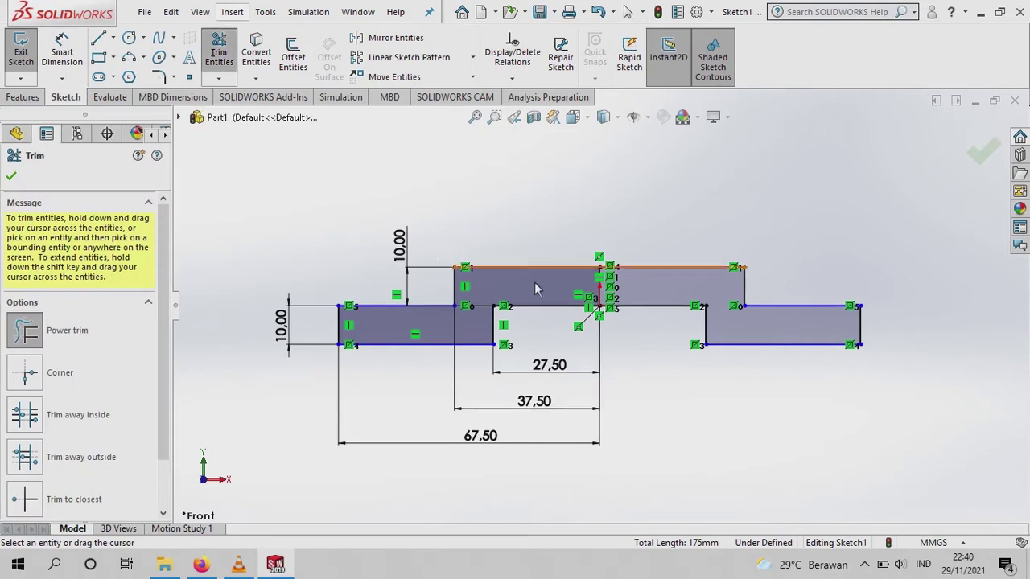
{"action": "left_click_drag", "start_coordinate": [573, 286], "coordinate": [613, 288]}
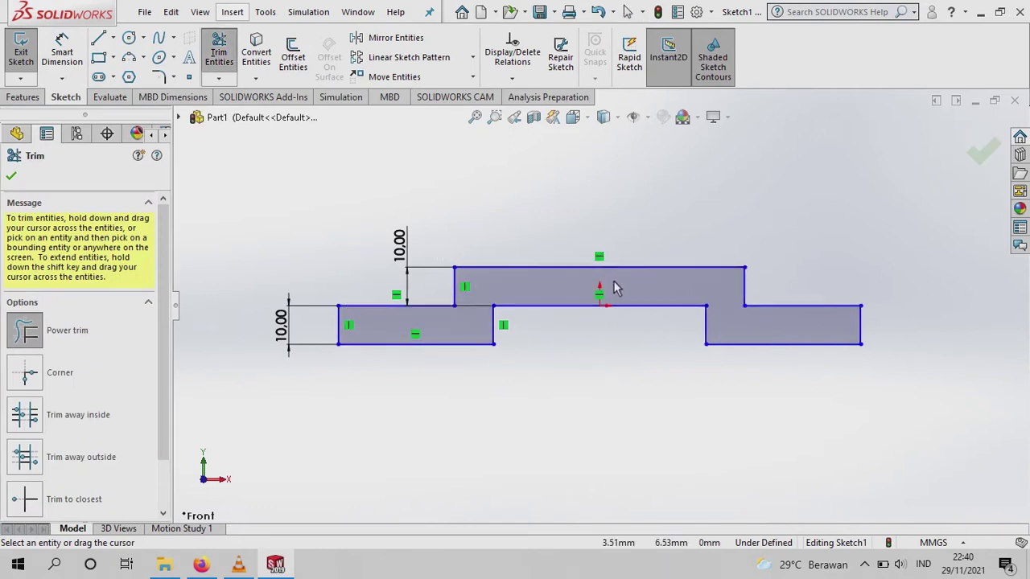
{"action": "left_click", "coordinate": [983, 151]}
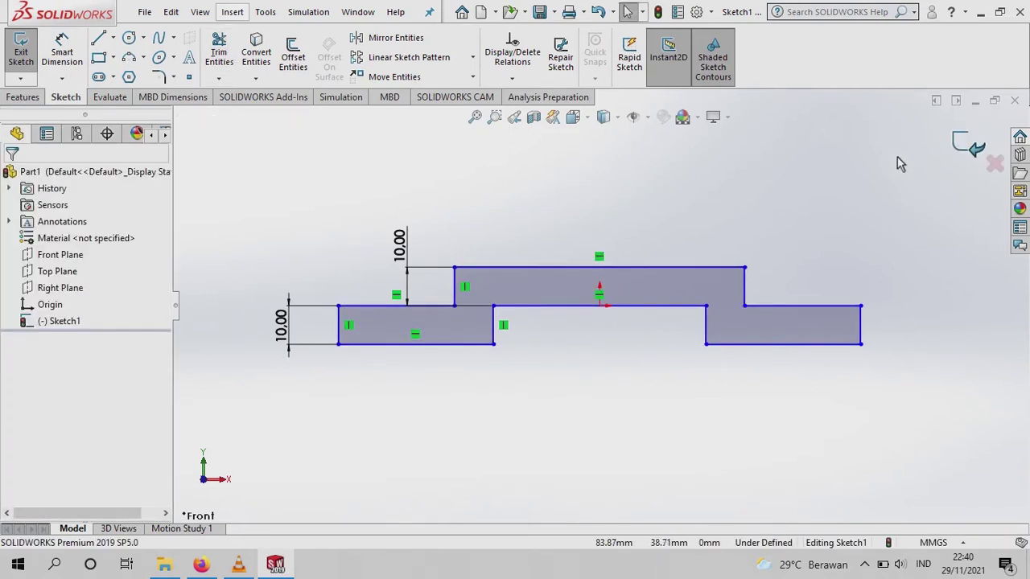
{"action": "left_click", "coordinate": [22, 97]}
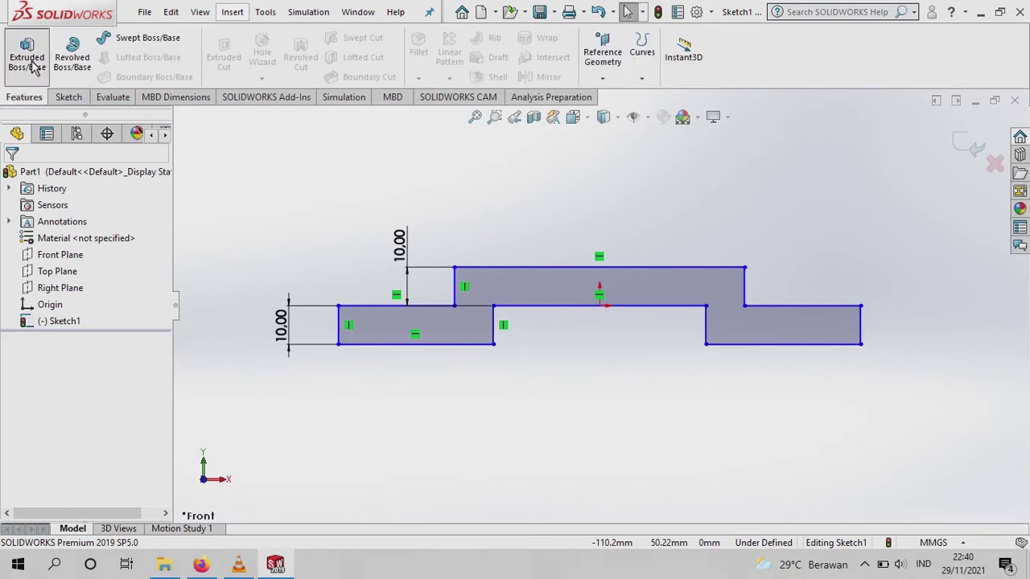
- Extrude the stepped profile Mid Plane to a 90 mm depth as Boss-Extrude1
{"action": "left_click", "coordinate": [28, 56]}
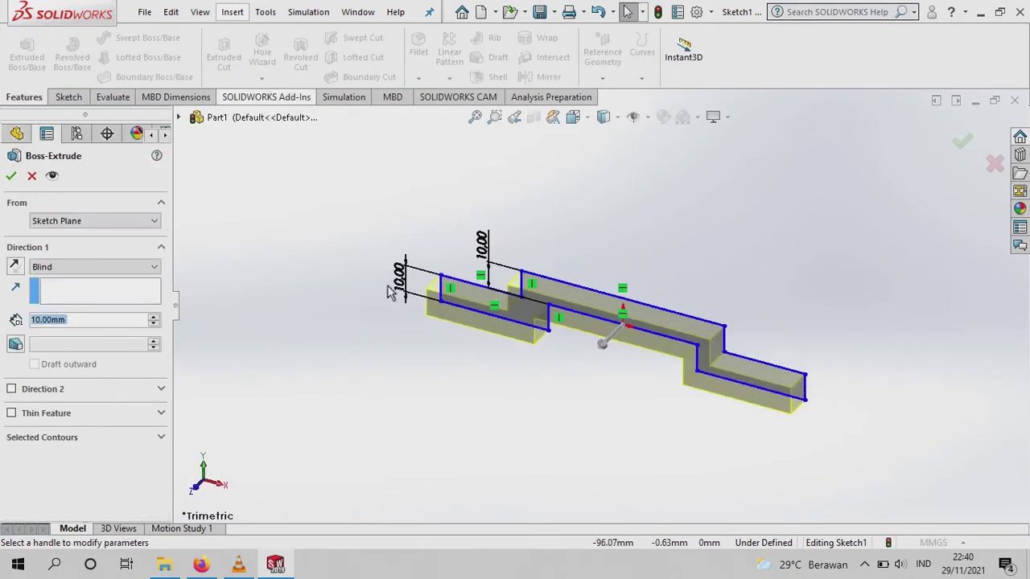
{"action": "left_click", "coordinate": [150, 268]}
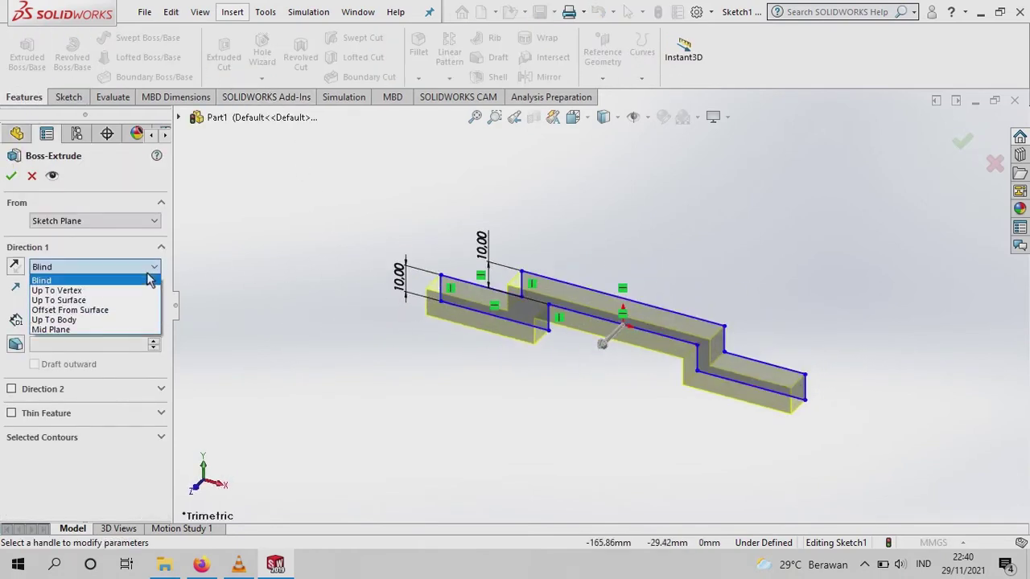
{"action": "left_click", "coordinate": [74, 332]}
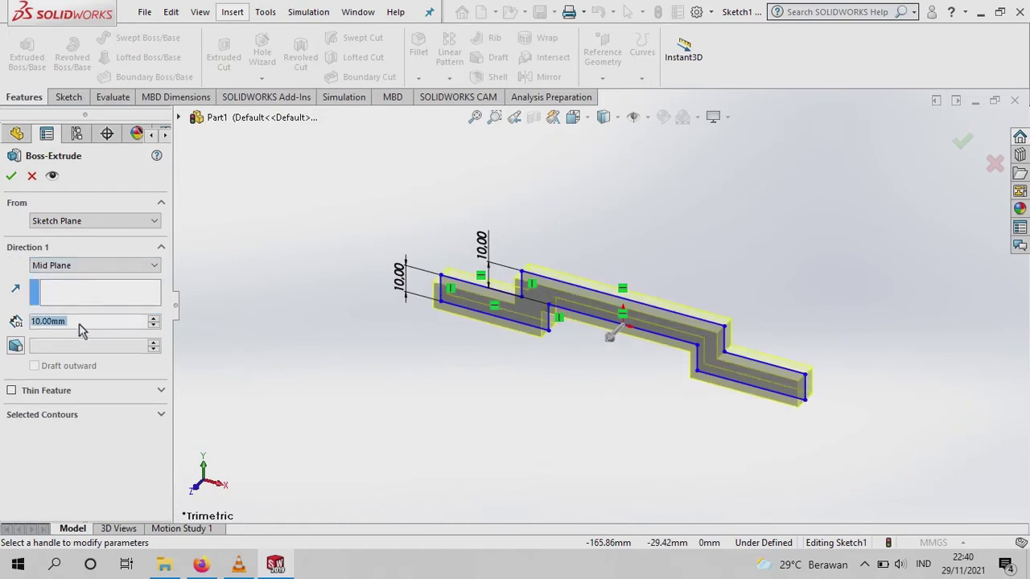
{"action": "type", "text": "90"}
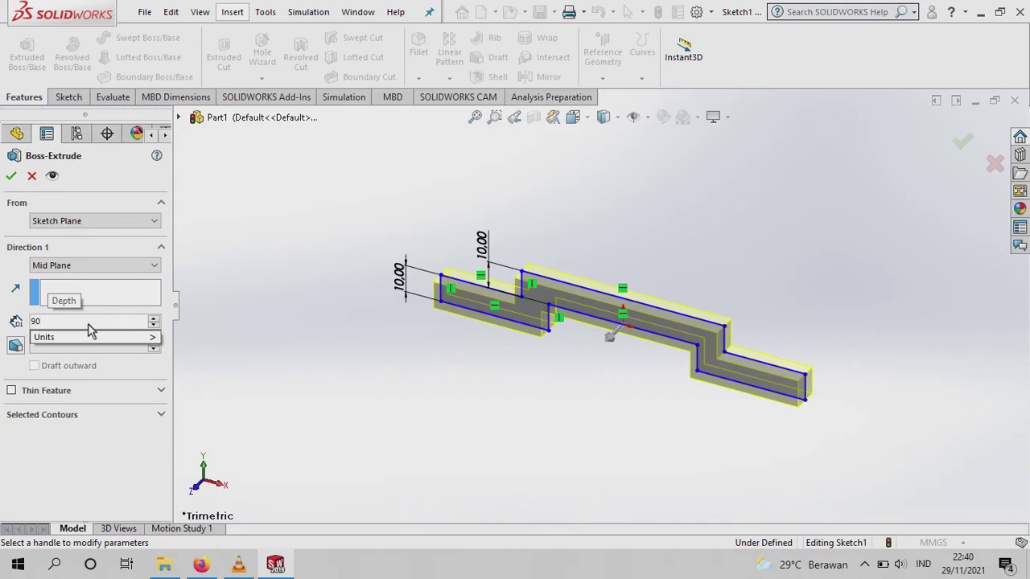
{"action": "mouse_move", "coordinate": [90, 337]}
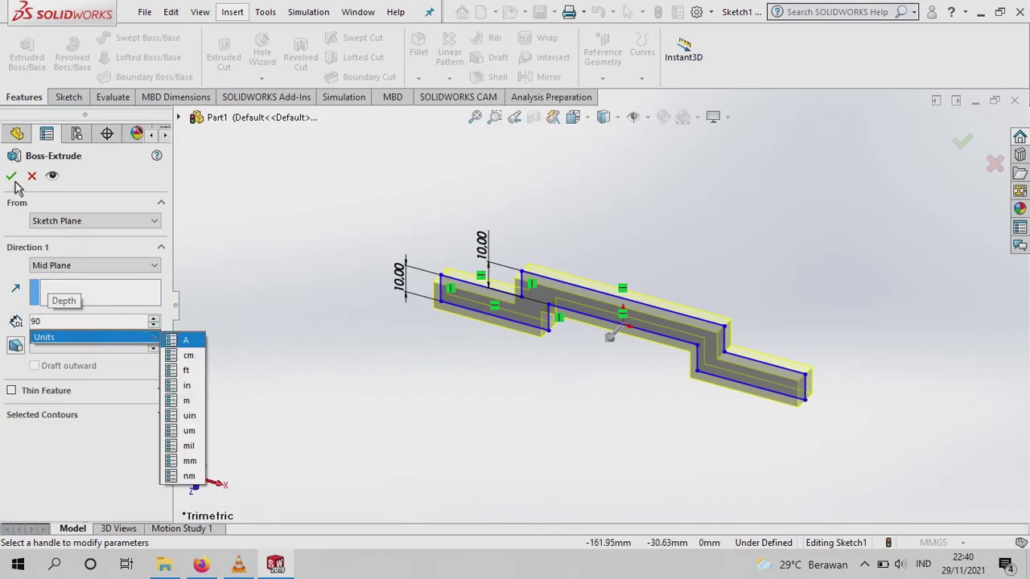
{"action": "left_click", "coordinate": [12, 181]}
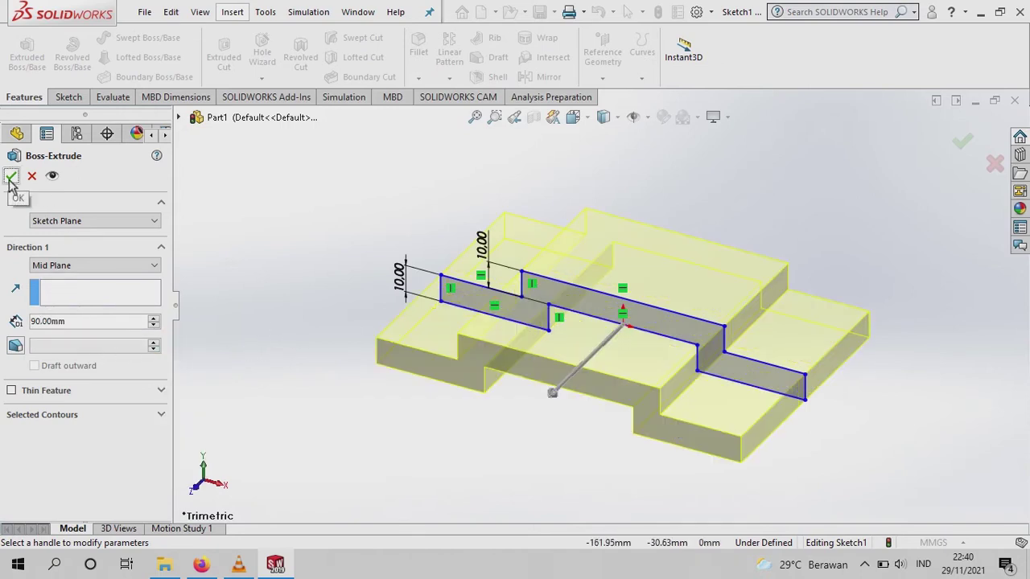
{"action": "left_click", "coordinate": [11, 178]}
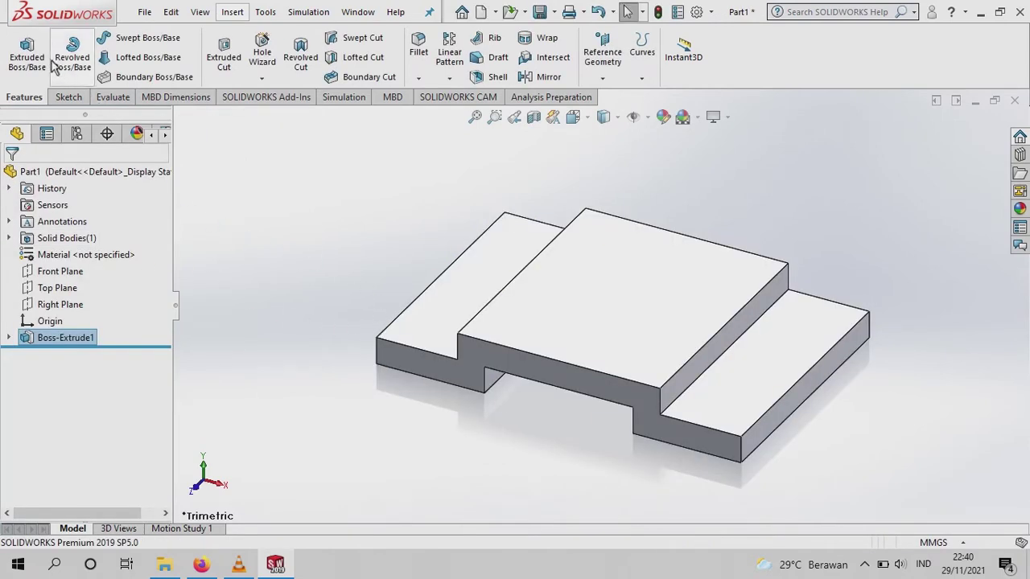
- Create Plane1 midway between the upper block's two opposite step faces
{"action": "left_click", "coordinate": [610, 57]}
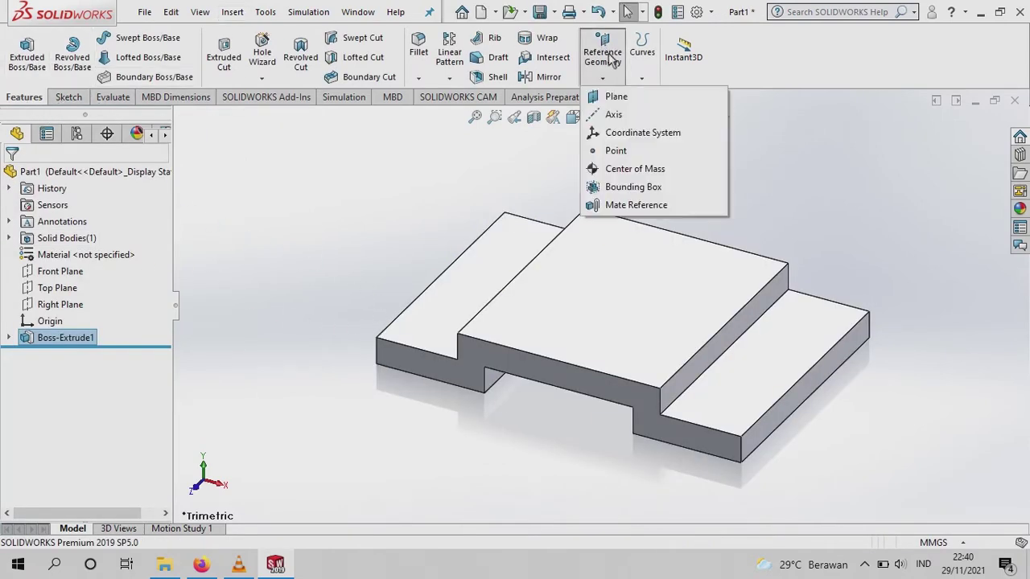
{"action": "key", "text": "Escape"}
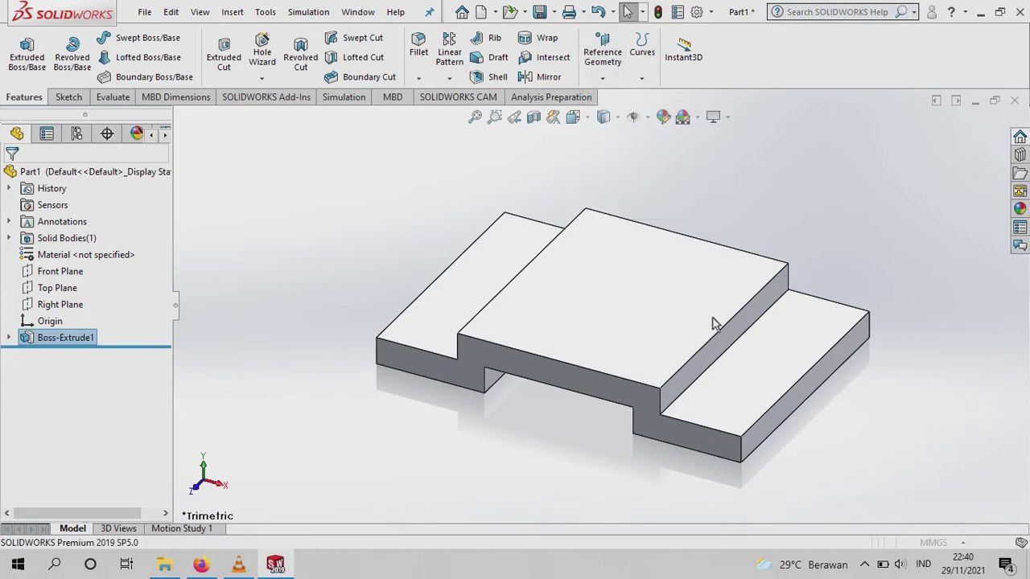
{"action": "left_click", "coordinate": [721, 351]}
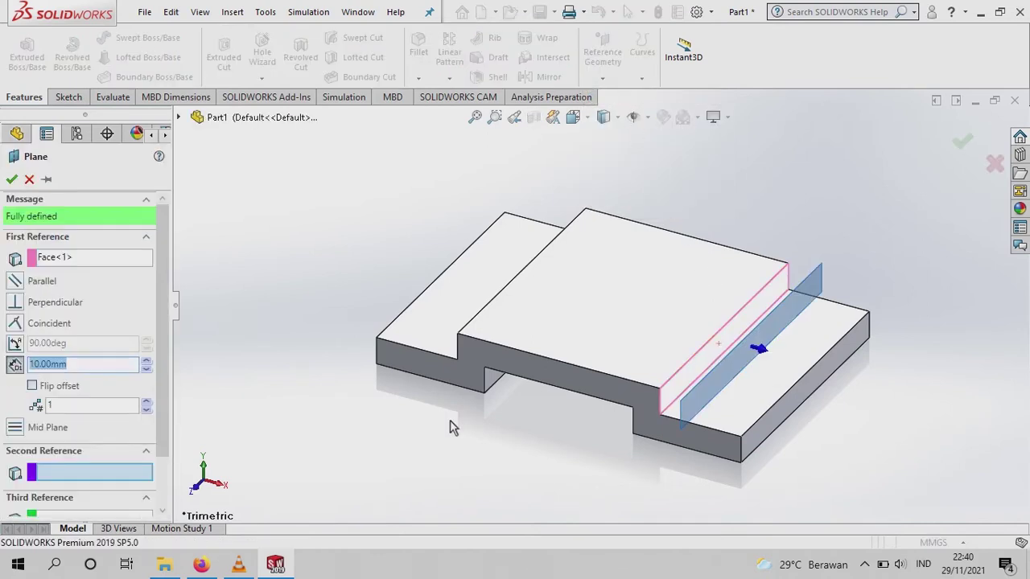
{"action": "middle_click_drag", "start_coordinate": [449, 420], "coordinate": [499, 388]}
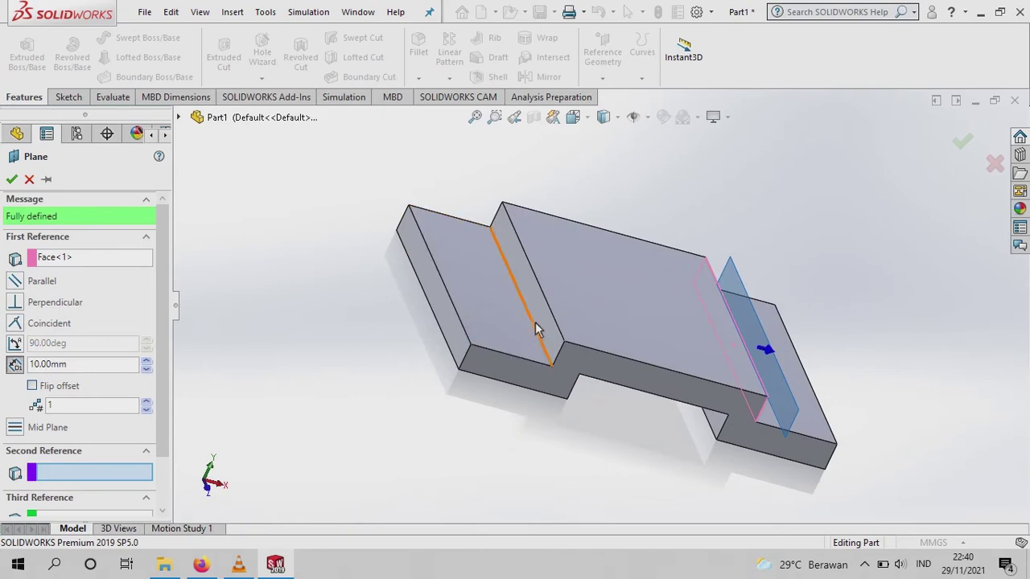
{"action": "left_click", "coordinate": [545, 333]}
{"action": "middle_click_drag", "start_coordinate": [489, 436], "coordinate": [424, 410]}
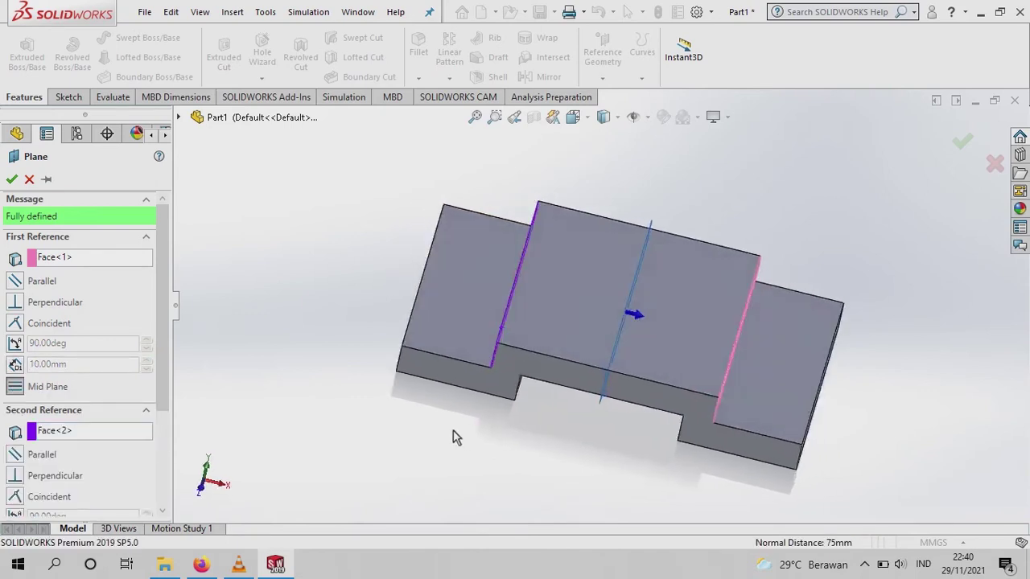
{"action": "left_click", "coordinate": [12, 180]}
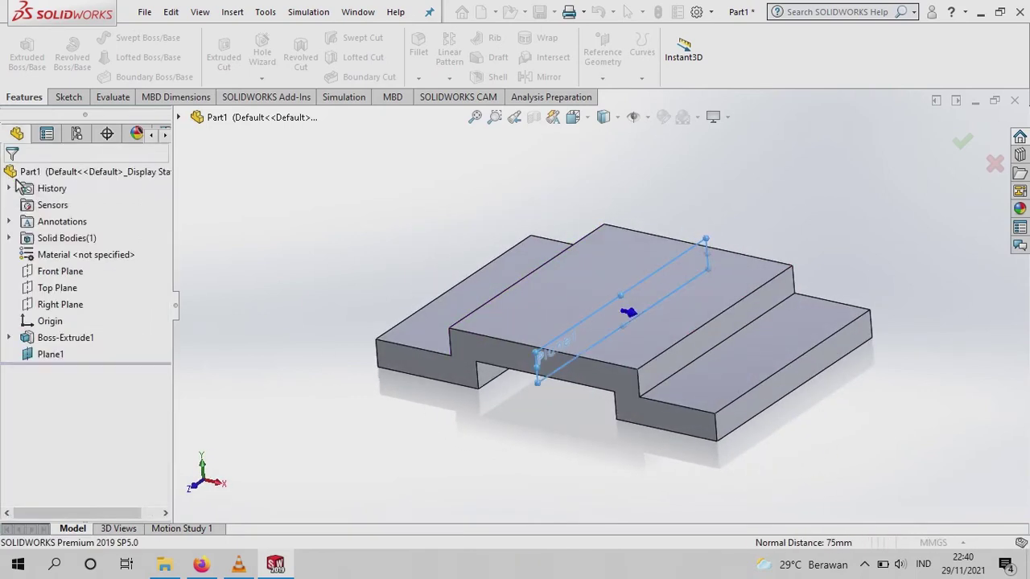
- Open Sketch2 on Plane1 and set the view Normal To it
{"action": "left_click", "coordinate": [67, 98]}
{"action": "left_click", "coordinate": [21, 44]}
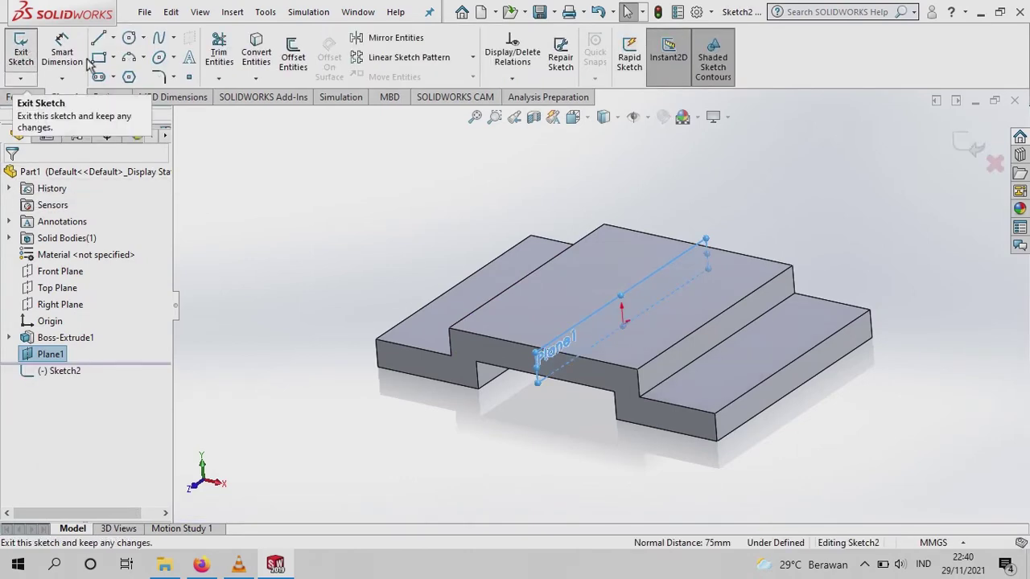
{"action": "left_click", "coordinate": [573, 117]}
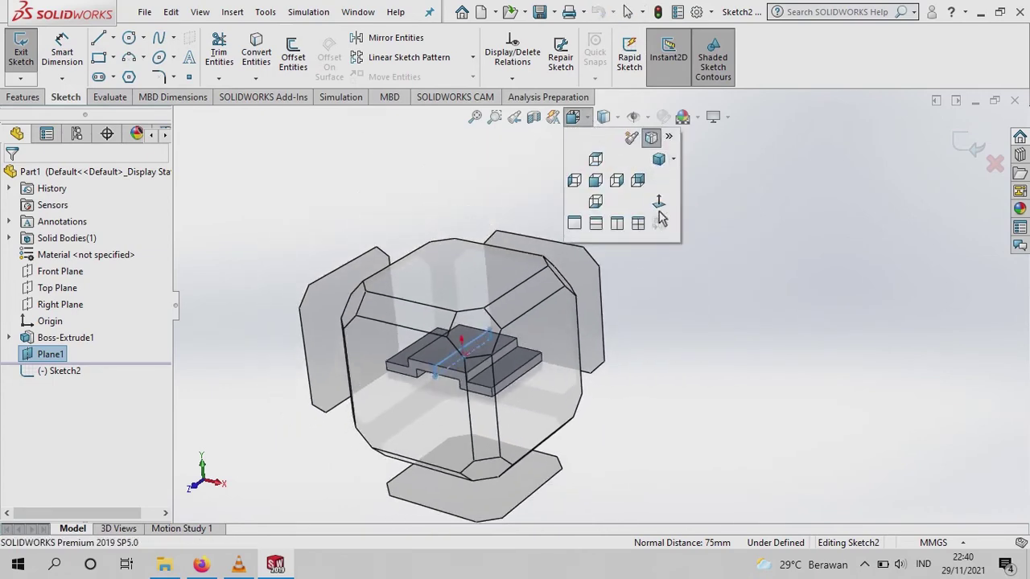
{"action": "left_click", "coordinate": [660, 209]}
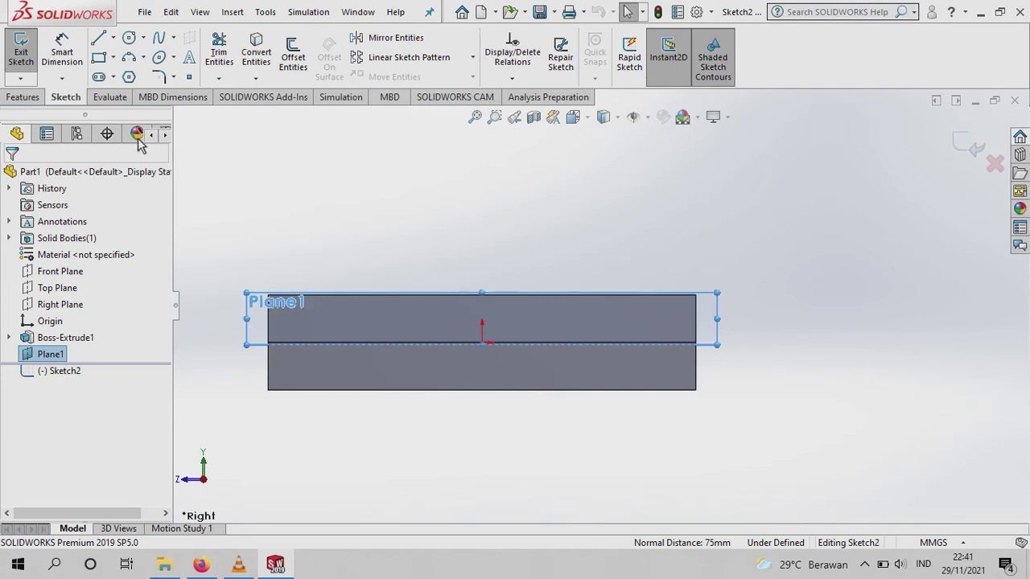
- Draw an upright rectangle rising from the base's top corner
{"action": "left_click", "coordinate": [99, 59]}
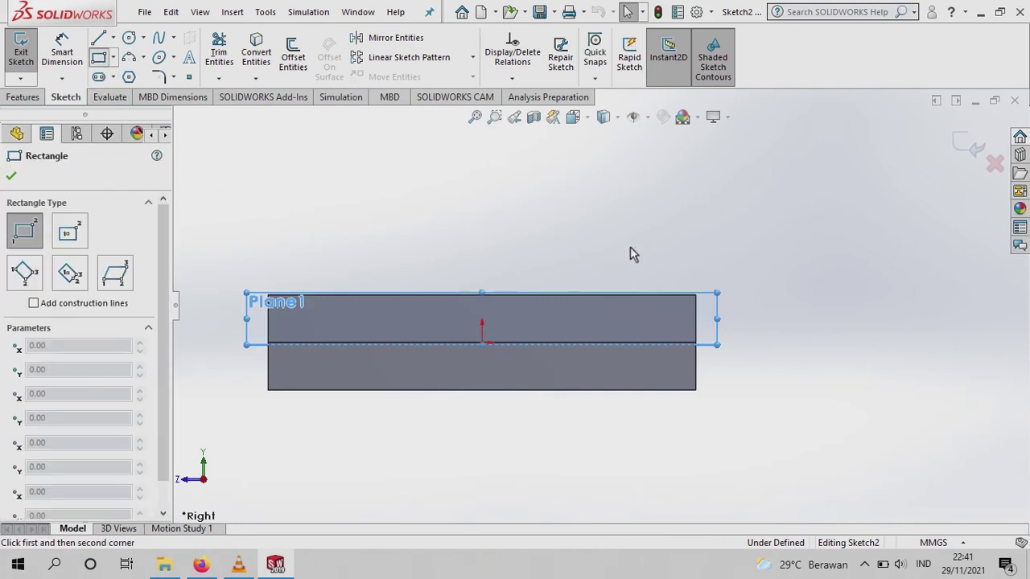
{"action": "left_click", "coordinate": [696, 295]}
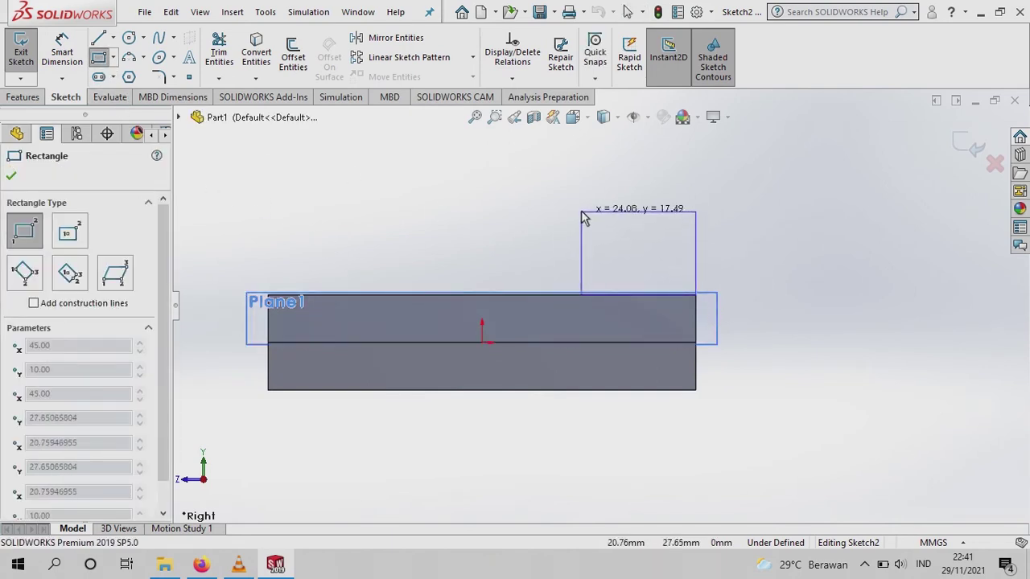
{"action": "scroll", "coordinate": [582, 208], "scroll_direction": "up", "scroll_amount": 2}
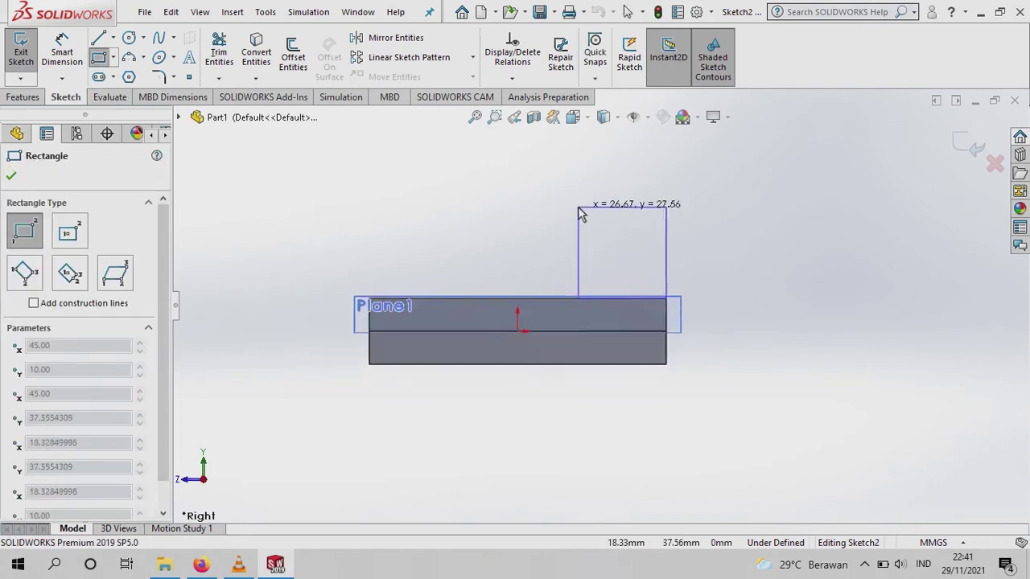
{"action": "left_click", "coordinate": [572, 165]}
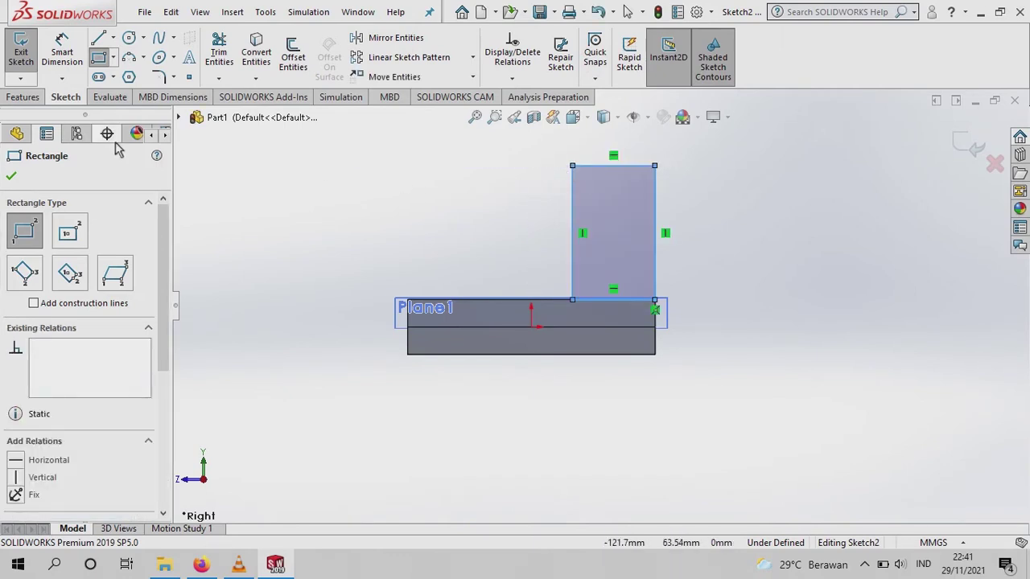
- Add a circle on the rectangle's top edge touching its sides, plus a smaller concentric hole circle
{"action": "left_click", "coordinate": [131, 39]}
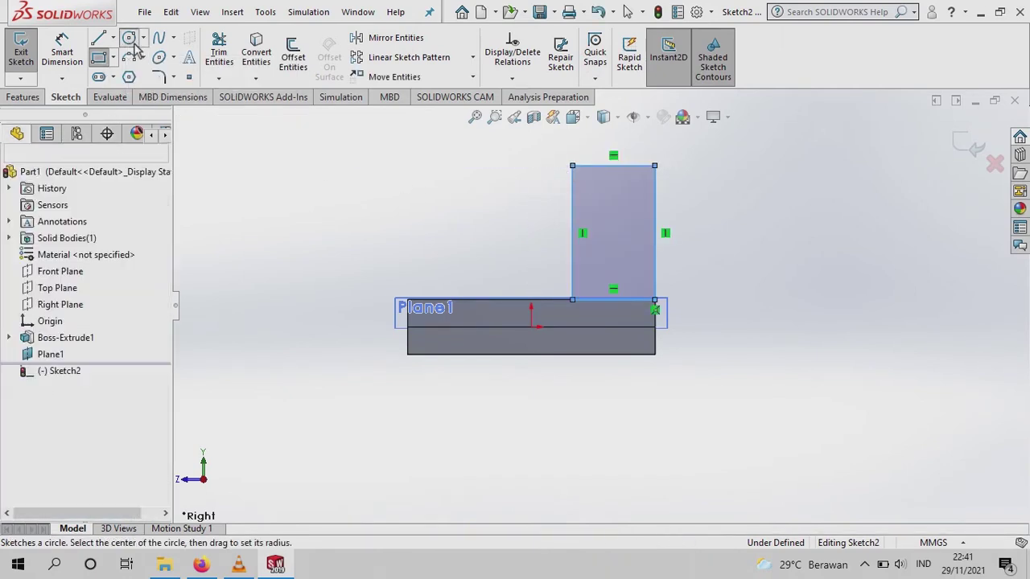
{"action": "left_click", "coordinate": [613, 166]}
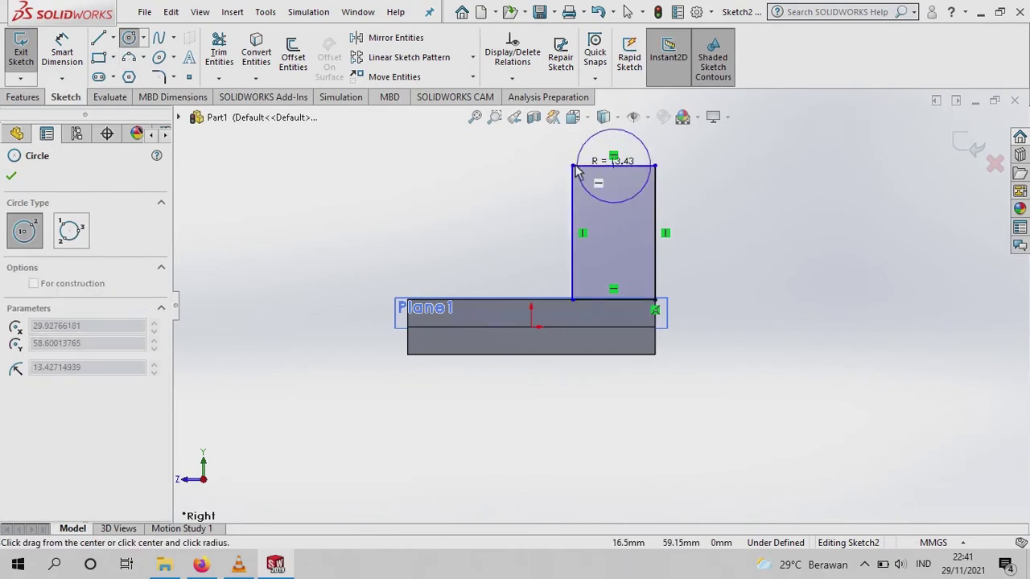
{"action": "left_click", "coordinate": [570, 176]}
{"action": "scroll", "coordinate": [613, 169], "scroll_direction": "down", "scroll_amount": 3}
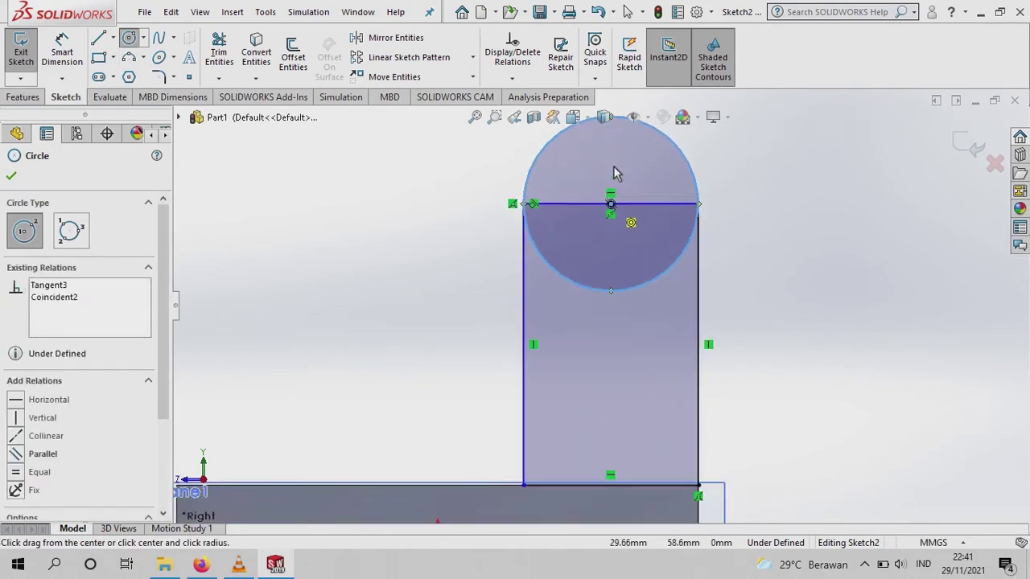
{"action": "left_click", "coordinate": [610, 204]}
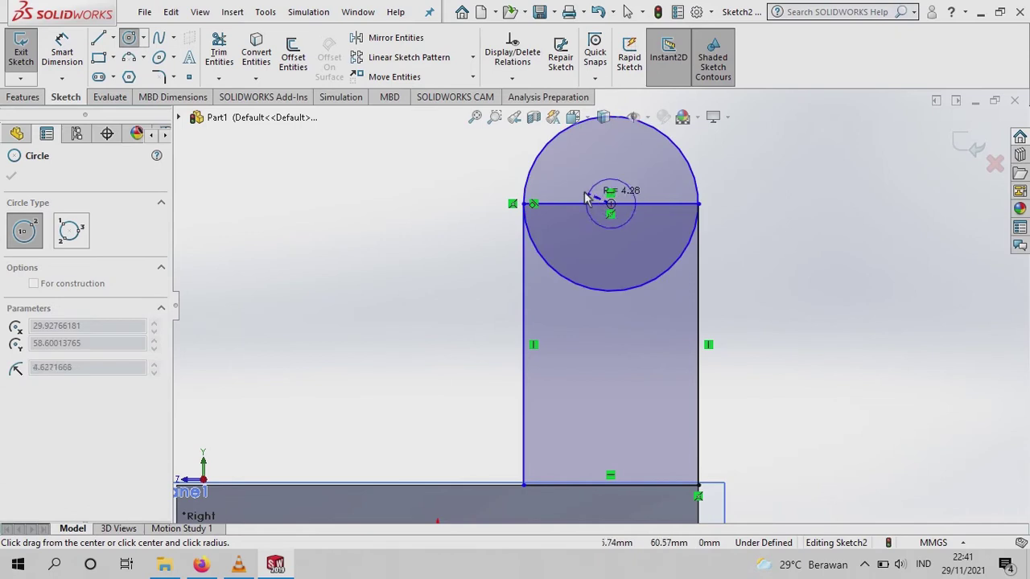
{"action": "left_click", "coordinate": [611, 171]}
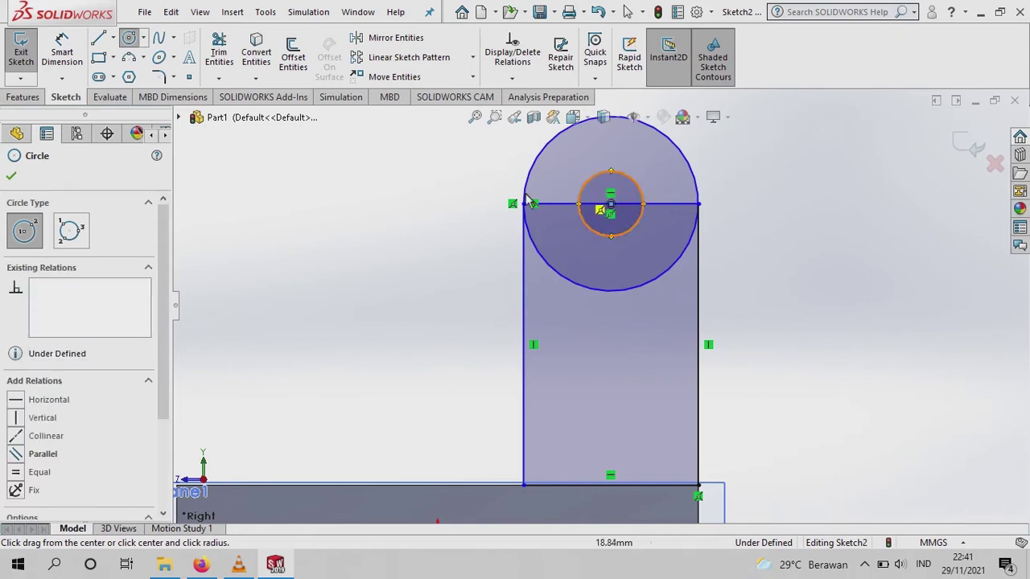
{"action": "left_click", "coordinate": [11, 178]}
{"action": "left_click", "coordinate": [62, 50]}
{"action": "scroll", "coordinate": [491, 346], "scroll_direction": "up", "scroll_amount": 2}
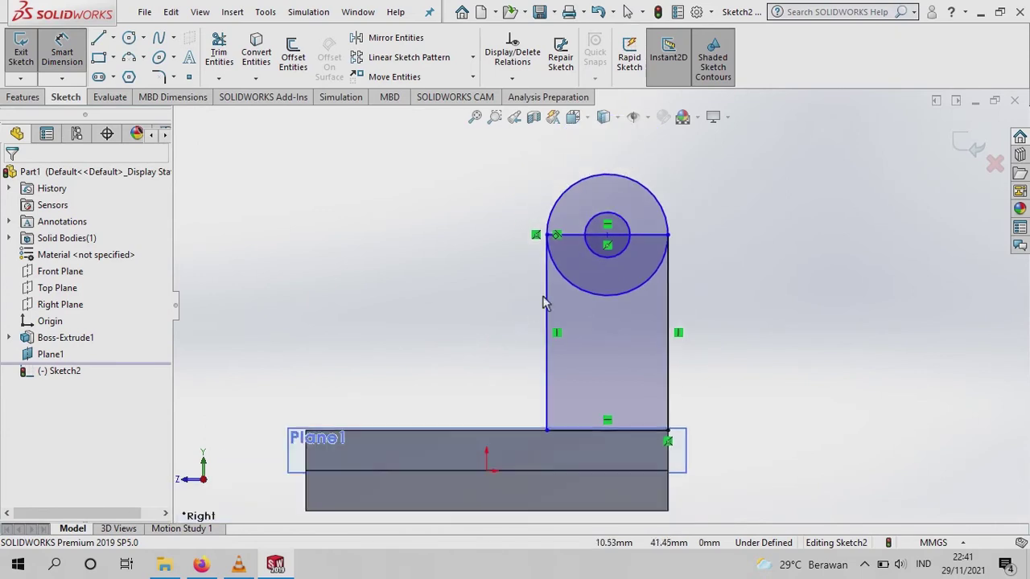
- Dimension the hole centre 35 mm above the lug's bottom edge
{"action": "left_click", "coordinate": [608, 237]}
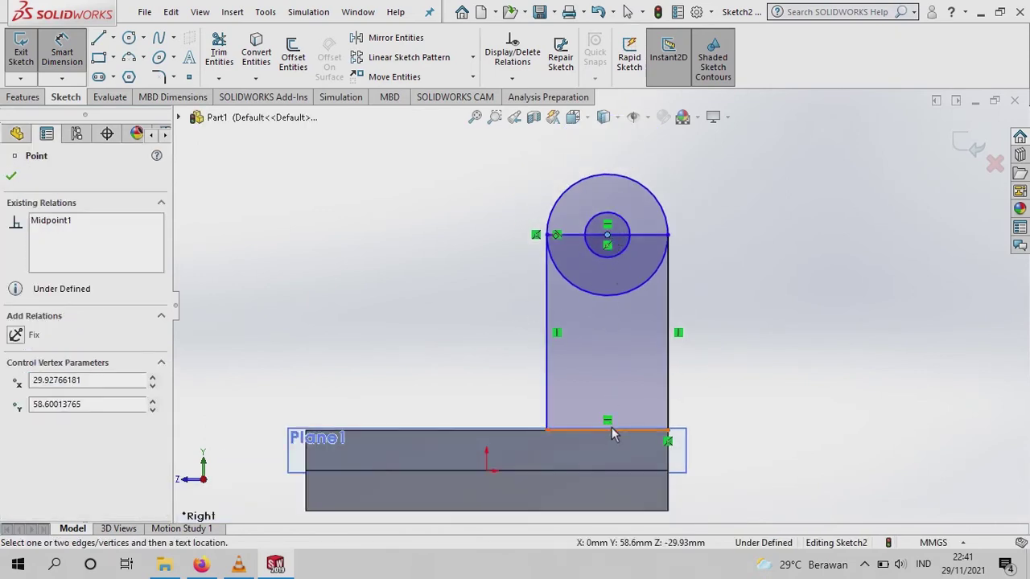
{"action": "left_click", "coordinate": [611, 432]}
{"action": "left_click", "coordinate": [764, 330]}
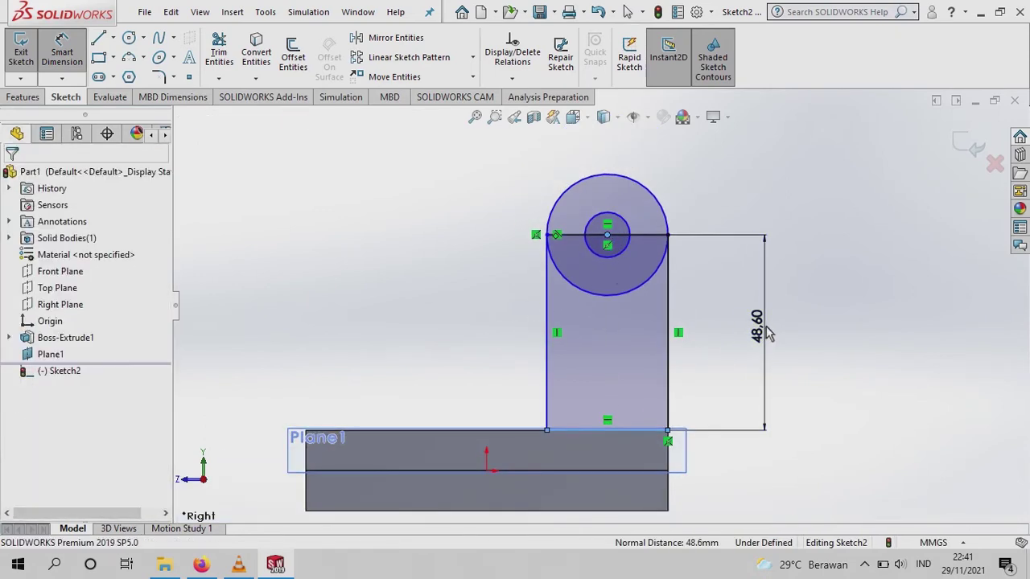
{"action": "type", "text": "35"}
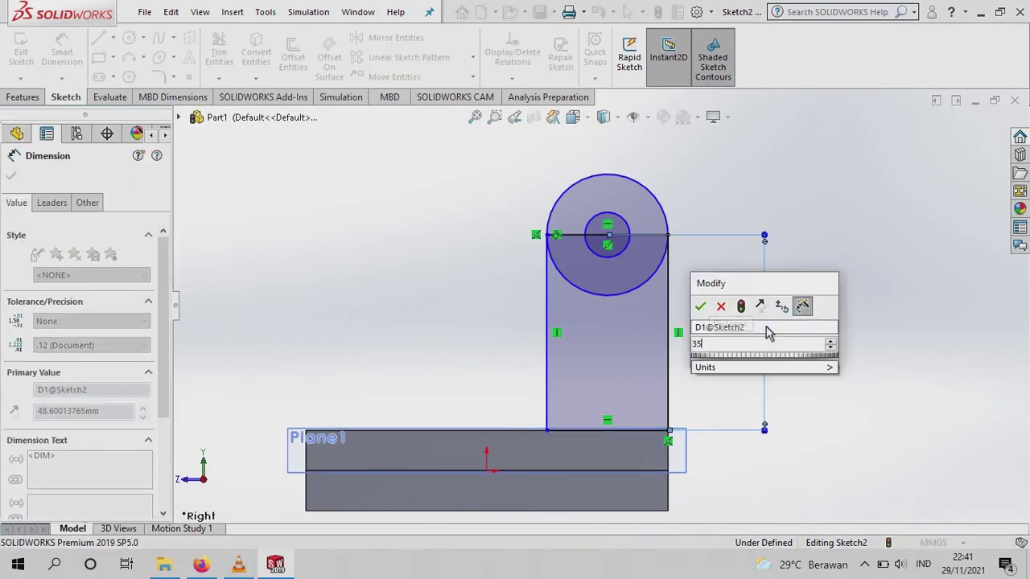
{"action": "left_click", "coordinate": [701, 307]}
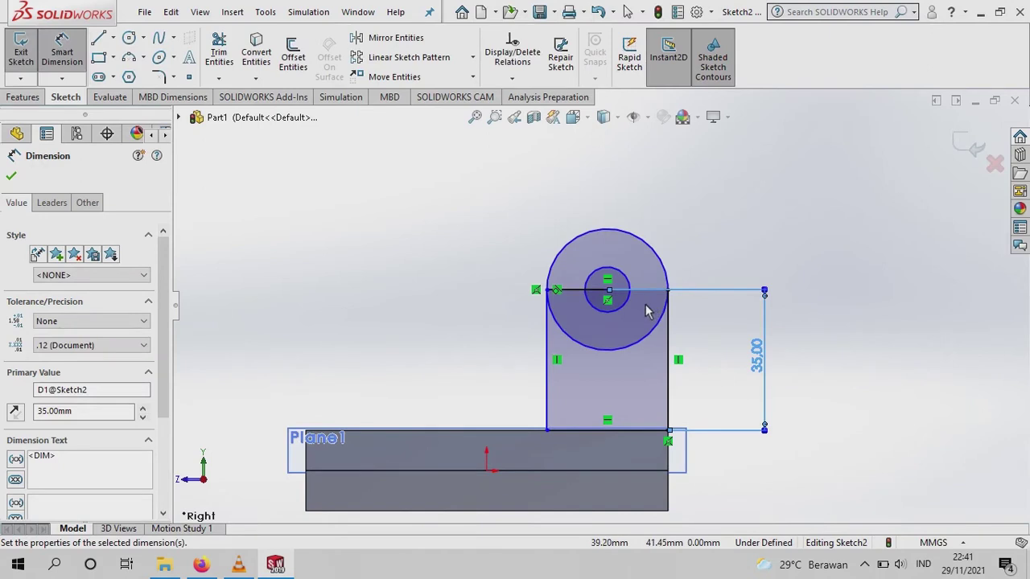
- Set the outer circle to Ø40 mm and the hole circle to Ø20 mm
{"action": "scroll", "coordinate": [648, 312], "scroll_direction": "down", "scroll_amount": 1}
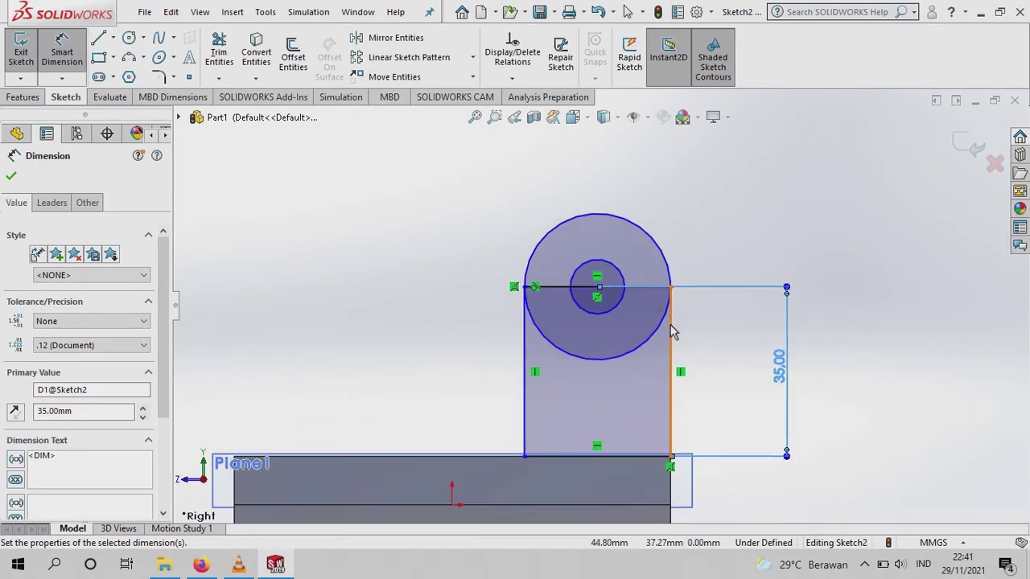
{"action": "left_click", "coordinate": [667, 260]}
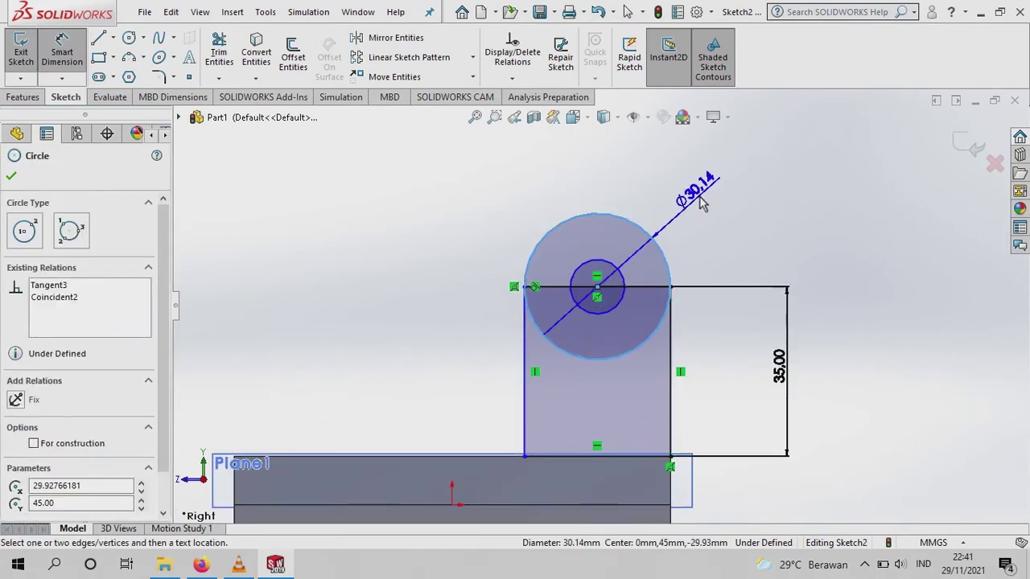
{"action": "left_click", "coordinate": [702, 203]}
{"action": "left_click", "coordinate": [702, 204]}
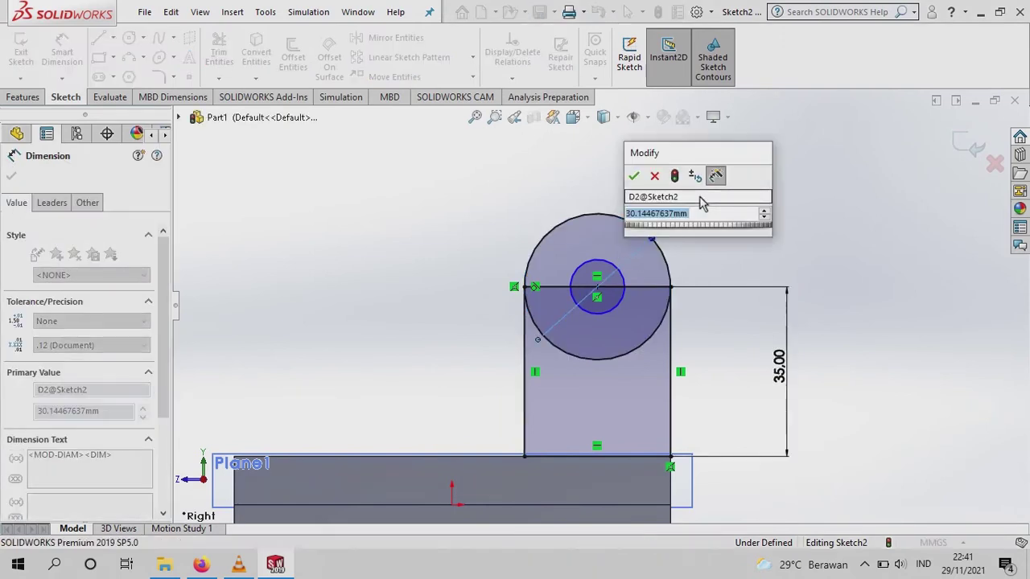
{"action": "type", "text": "40"}
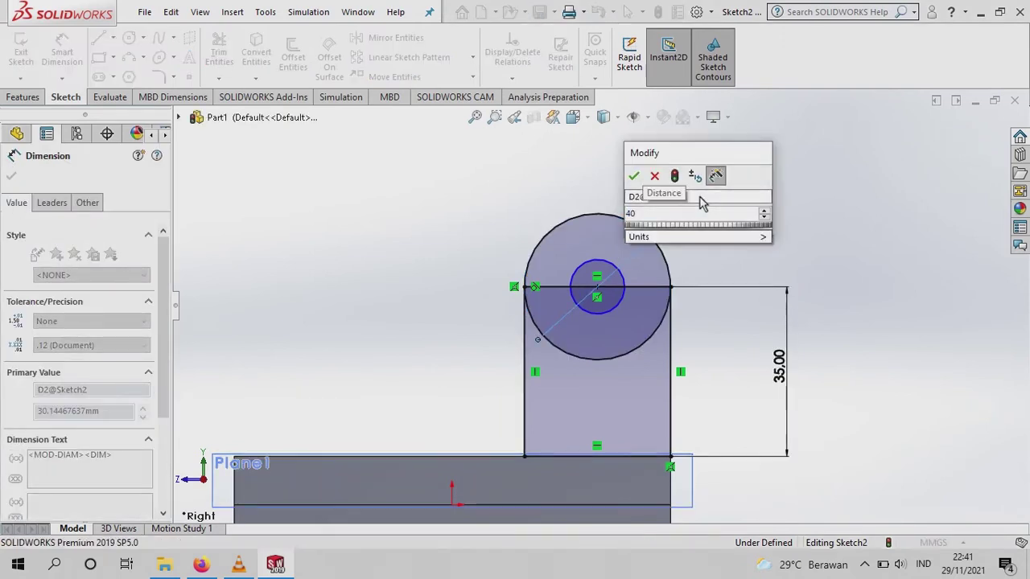
{"action": "left_click", "coordinate": [634, 176]}
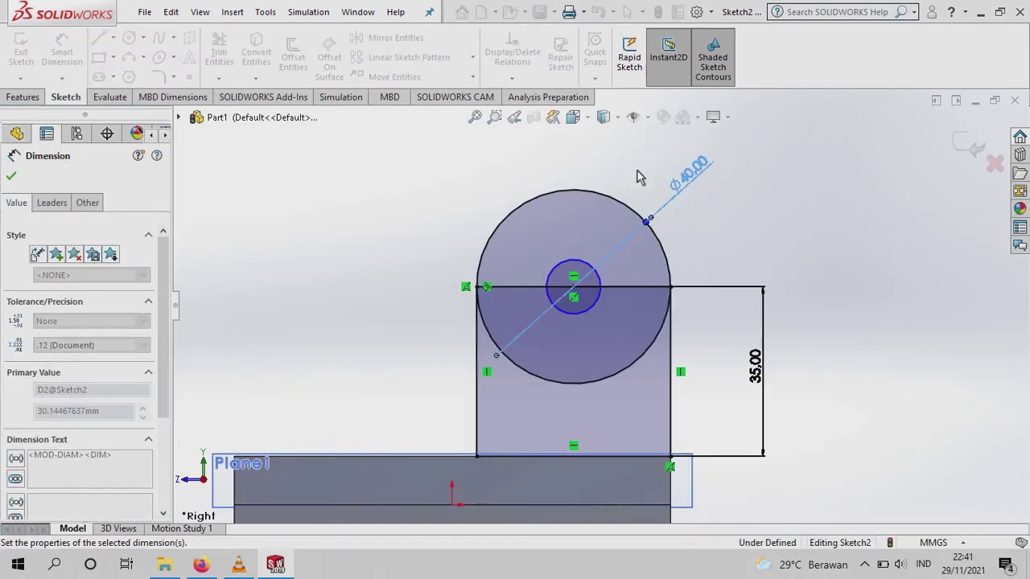
{"action": "left_click", "coordinate": [600, 291]}
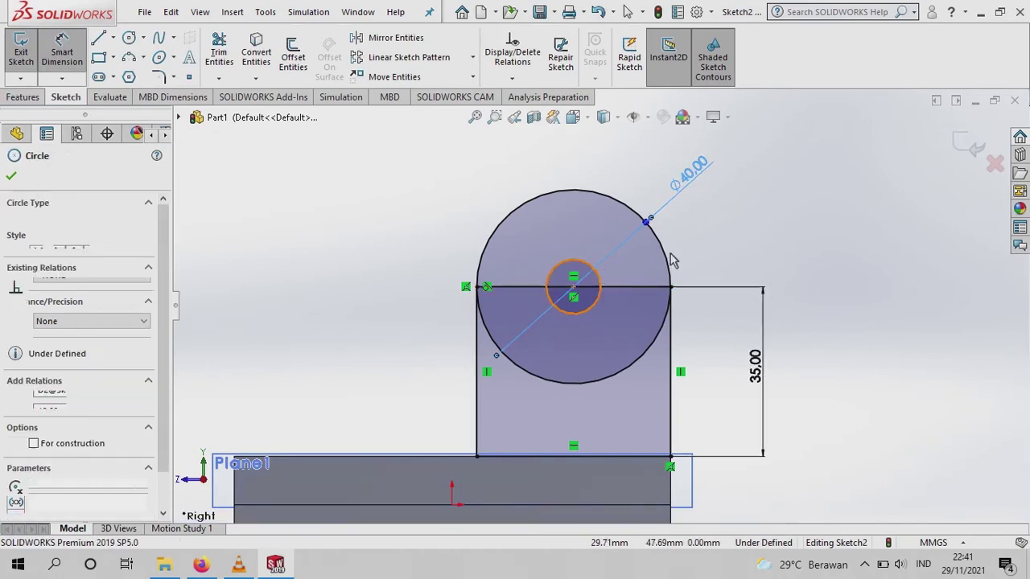
{"action": "left_click", "coordinate": [722, 233]}
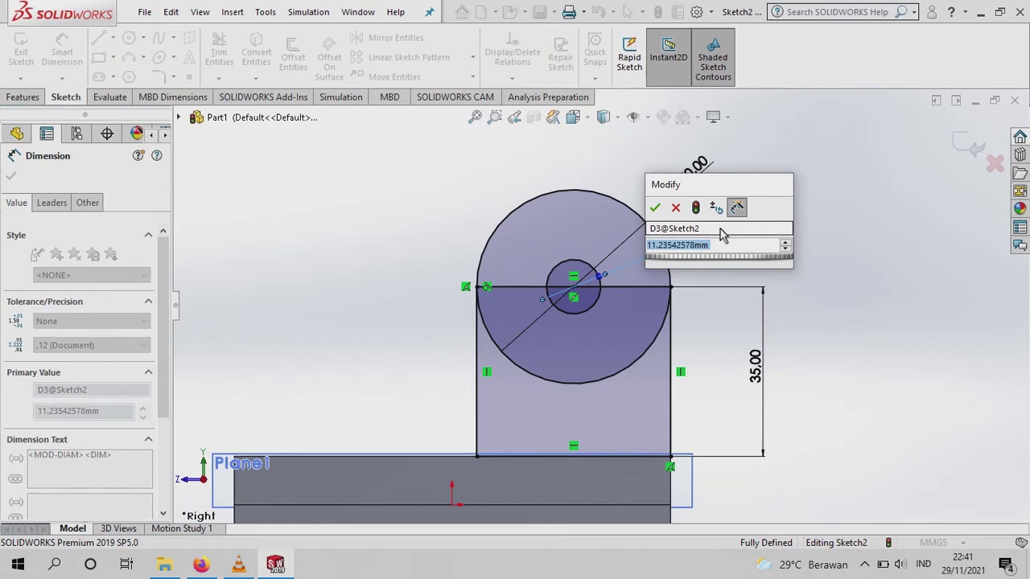
{"action": "type", "text": "29"}
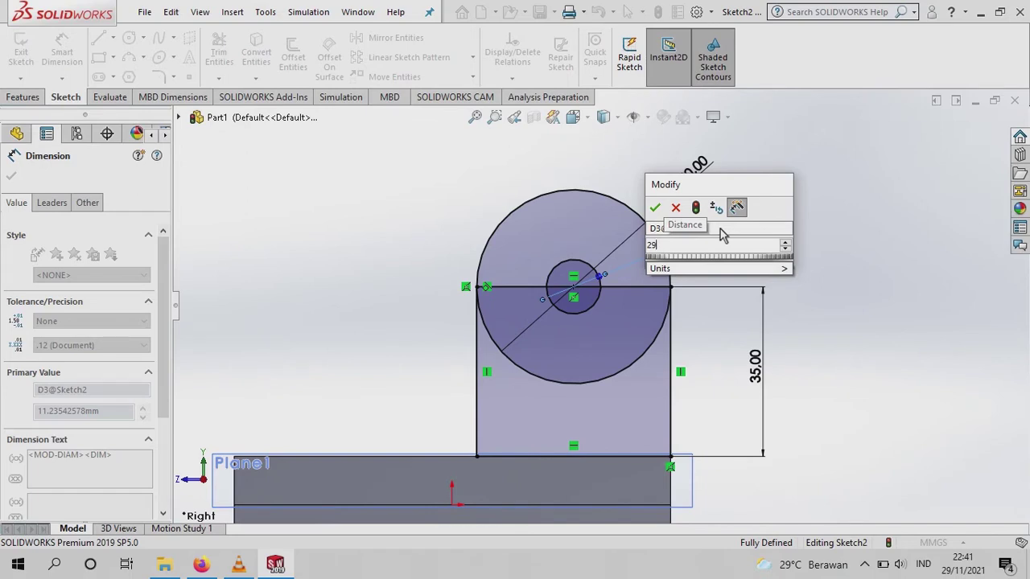
{"action": "left_click", "coordinate": [657, 208]}
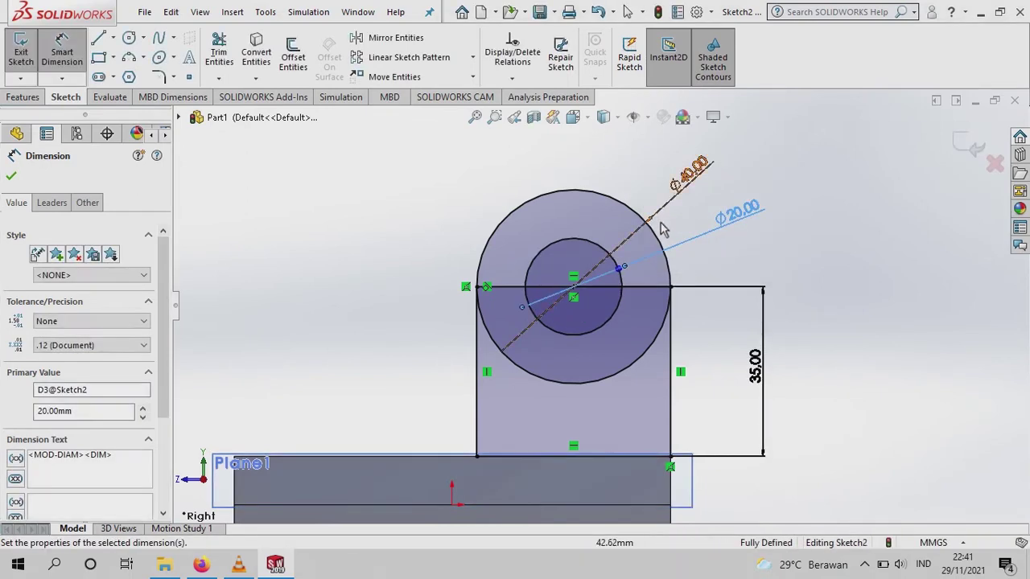
{"action": "key", "text": "z"}
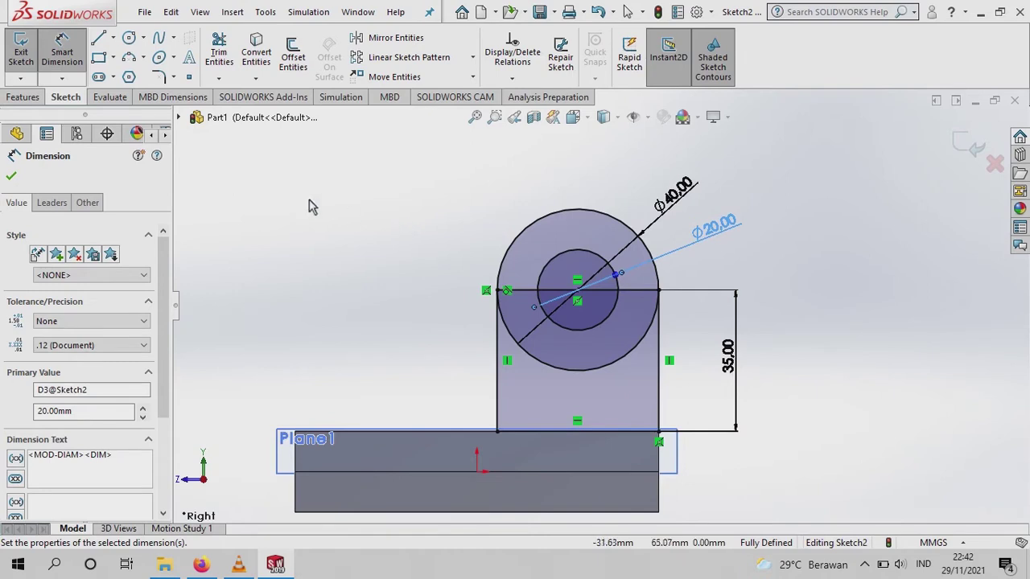
{"action": "left_click", "coordinate": [9, 179]}
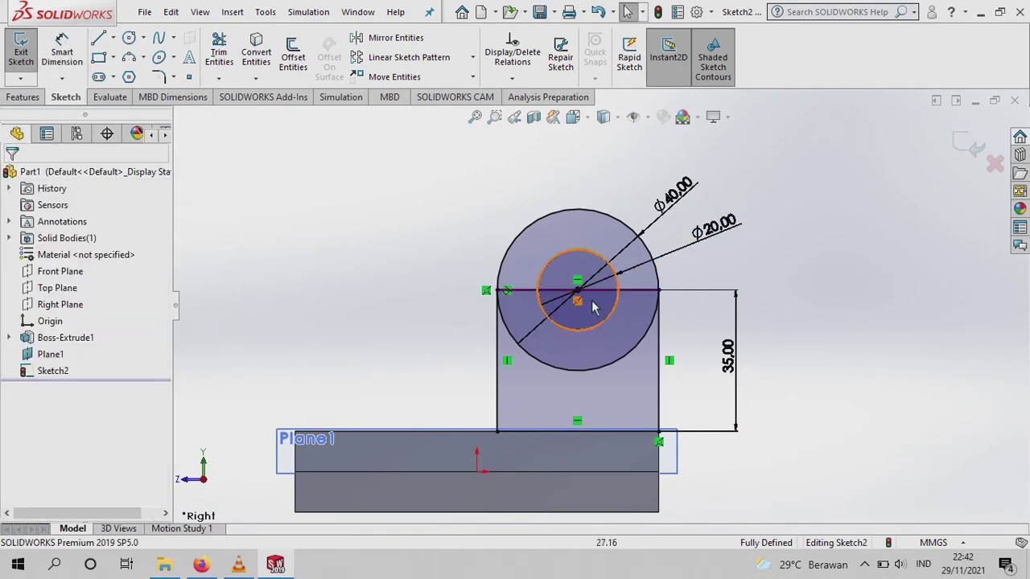
- Delete the horizontal line across the circle and trim away the outer circle's lower arc
{"action": "left_click", "coordinate": [644, 292]}
{"action": "right_click", "coordinate": [644, 293]}
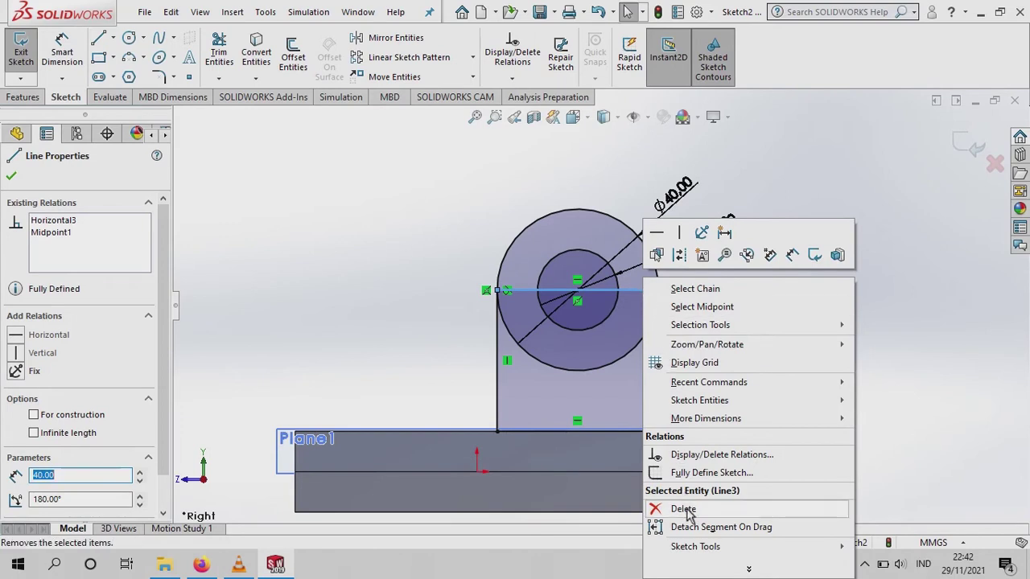
{"action": "left_click", "coordinate": [686, 509]}
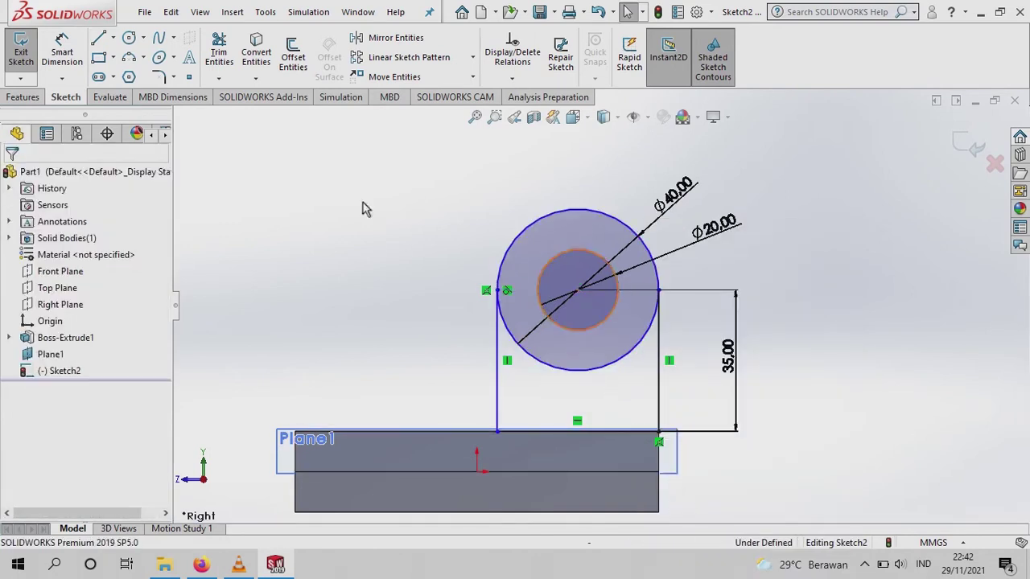
{"action": "left_click", "coordinate": [228, 65]}
{"action": "left_click_drag", "start_coordinate": [620, 391], "coordinate": [596, 372]}
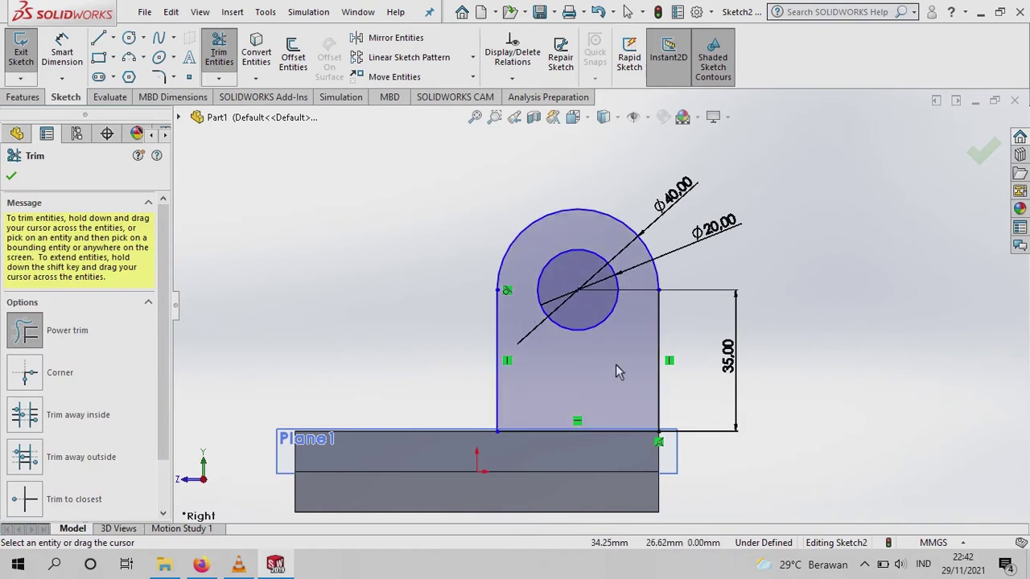
{"action": "left_click", "coordinate": [983, 150]}
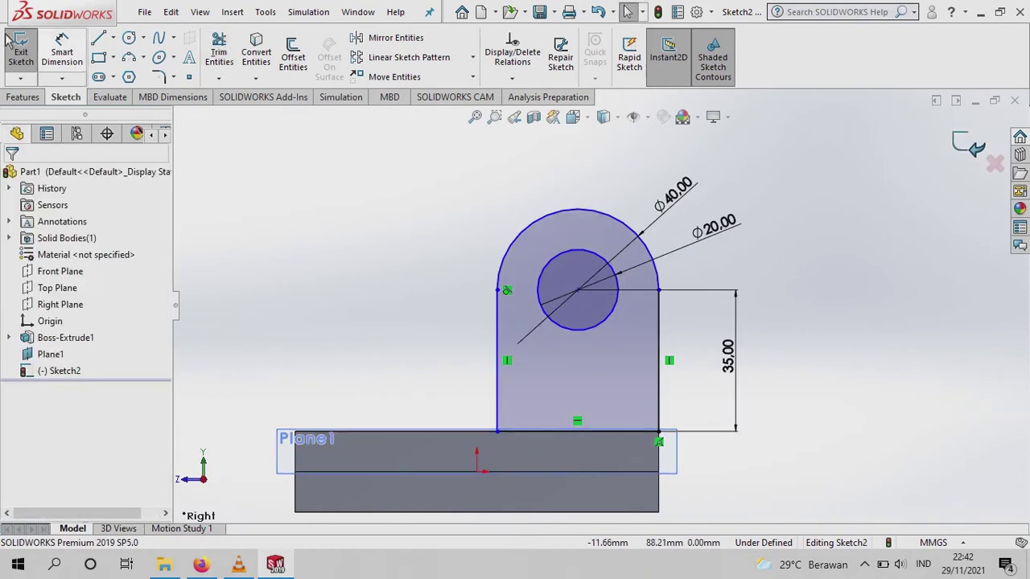
- Extrude the lug sketch Mid Plane to 75 mm in a trimetric view, creating Boss-Extrude2
{"action": "left_click", "coordinate": [23, 98]}
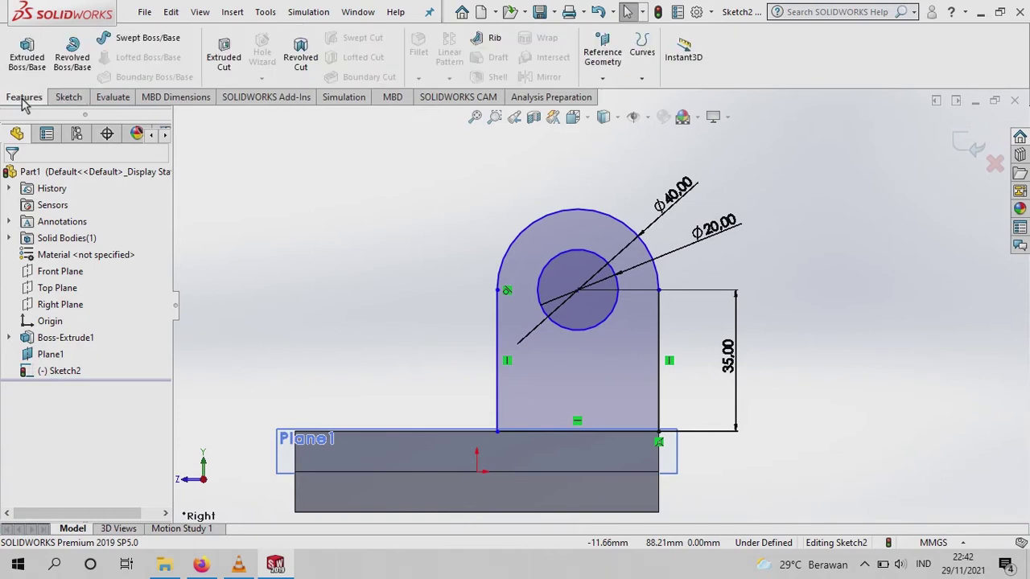
{"action": "left_click", "coordinate": [27, 56]}
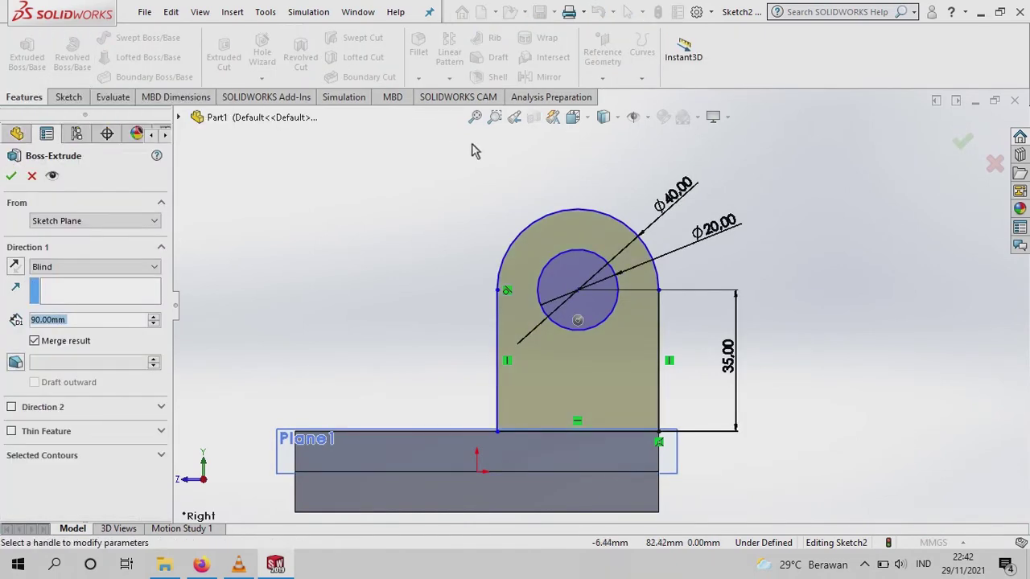
{"action": "left_click", "coordinate": [575, 118]}
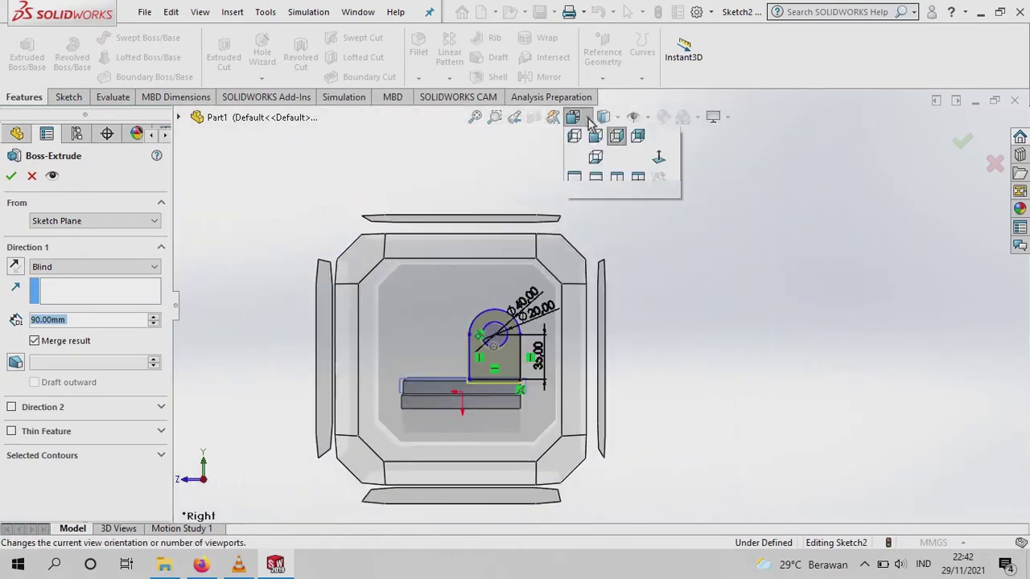
{"action": "left_click", "coordinate": [659, 158]}
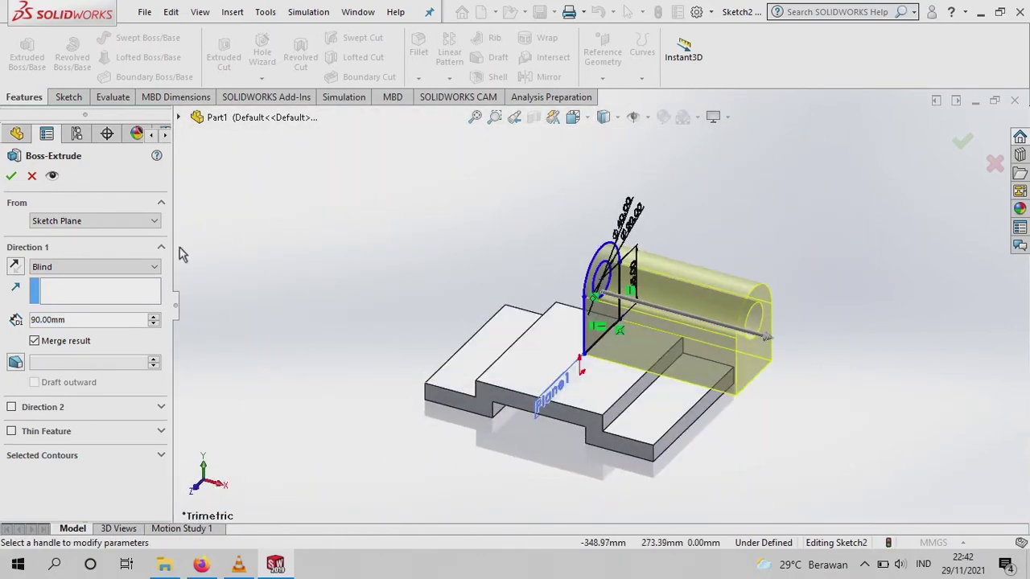
{"action": "left_click", "coordinate": [93, 267]}
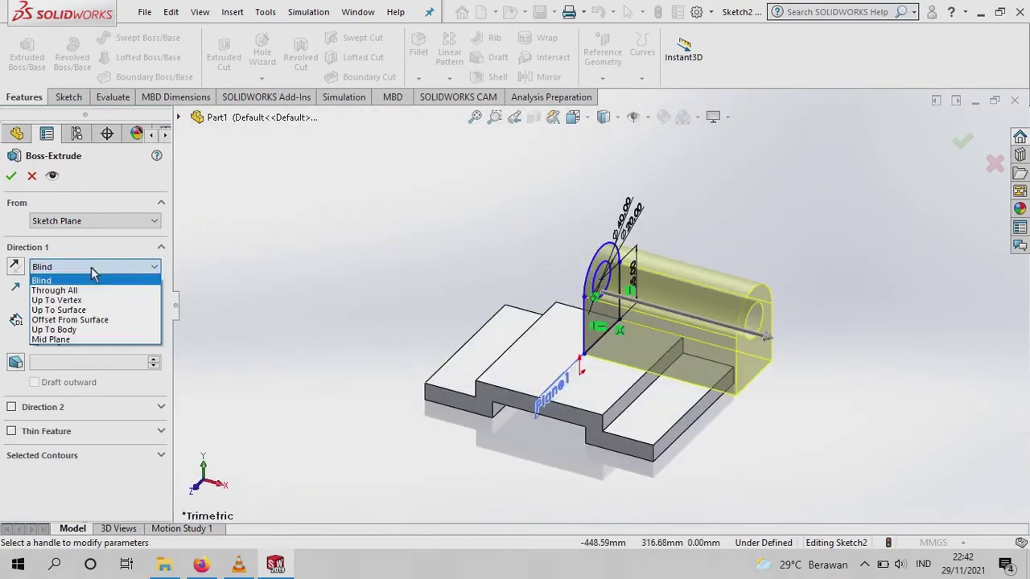
{"action": "left_click", "coordinate": [86, 340]}
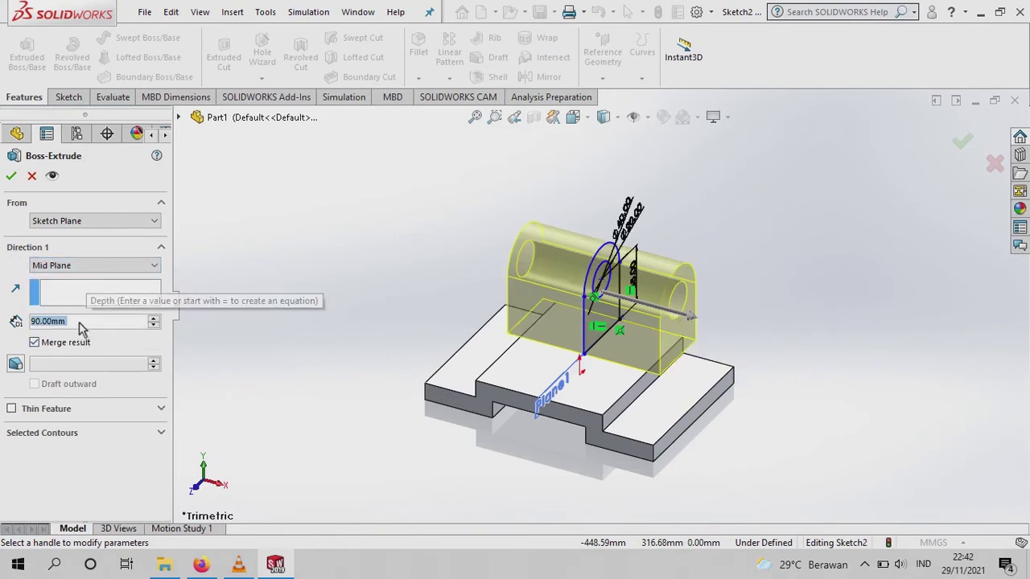
{"action": "type", "text": "75"}
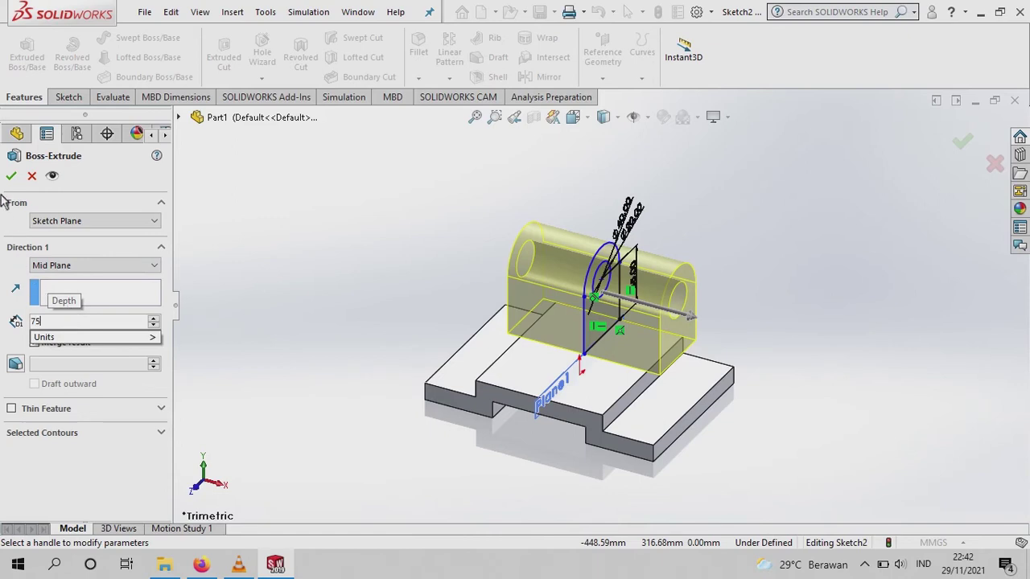
{"action": "left_click", "coordinate": [11, 178]}
{"action": "left_click", "coordinate": [10, 179]}
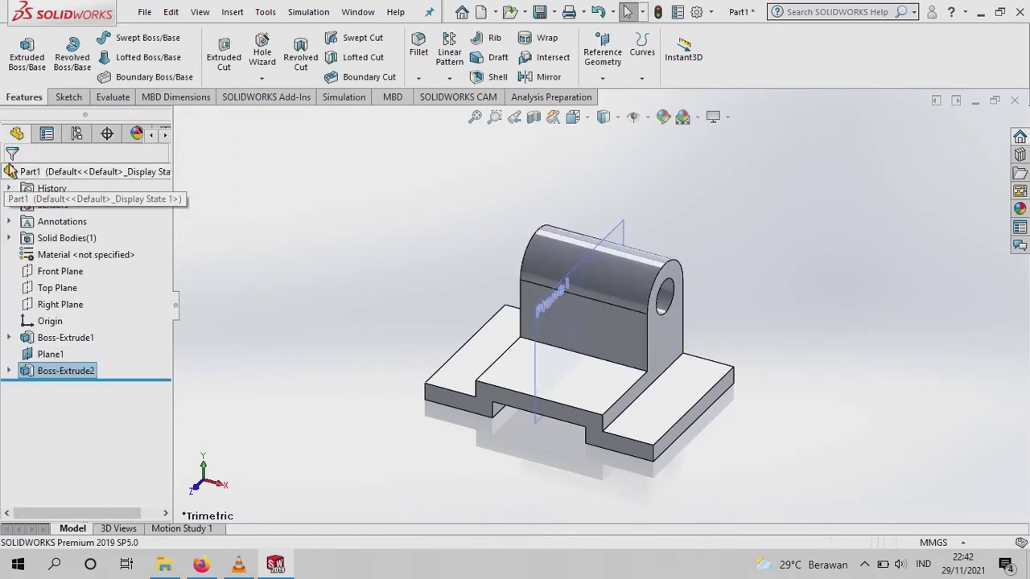
{"action": "left_click", "coordinate": [68, 97]}
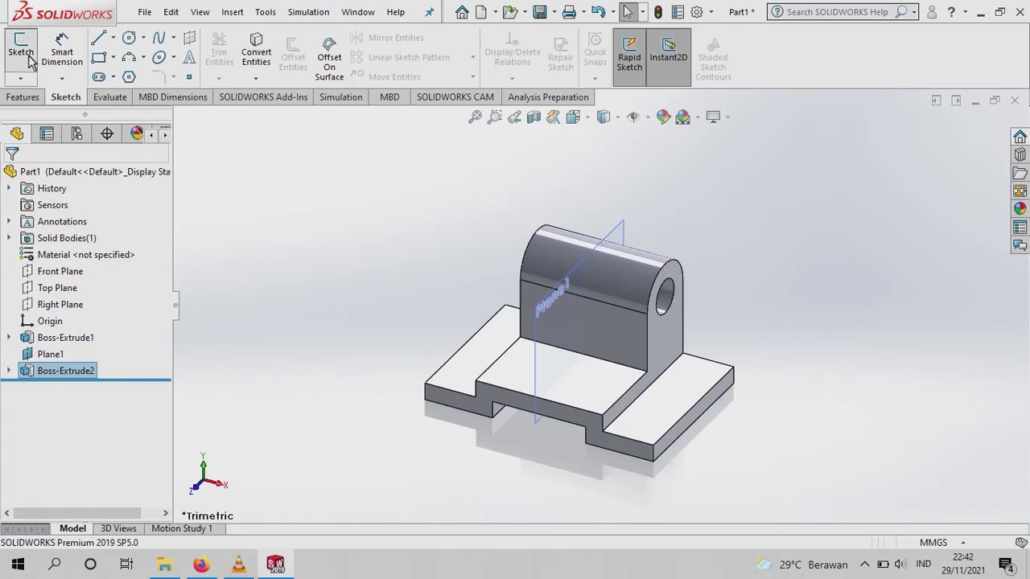
- Start a new sketch on Plane1 and view it Normal To
{"action": "left_click", "coordinate": [31, 63]}
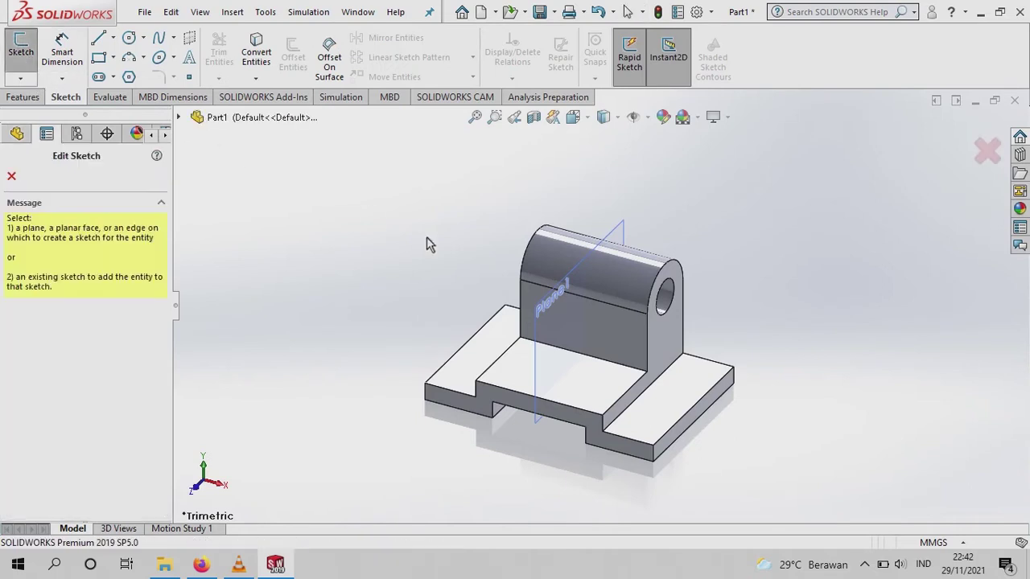
{"action": "left_click", "coordinate": [537, 345]}
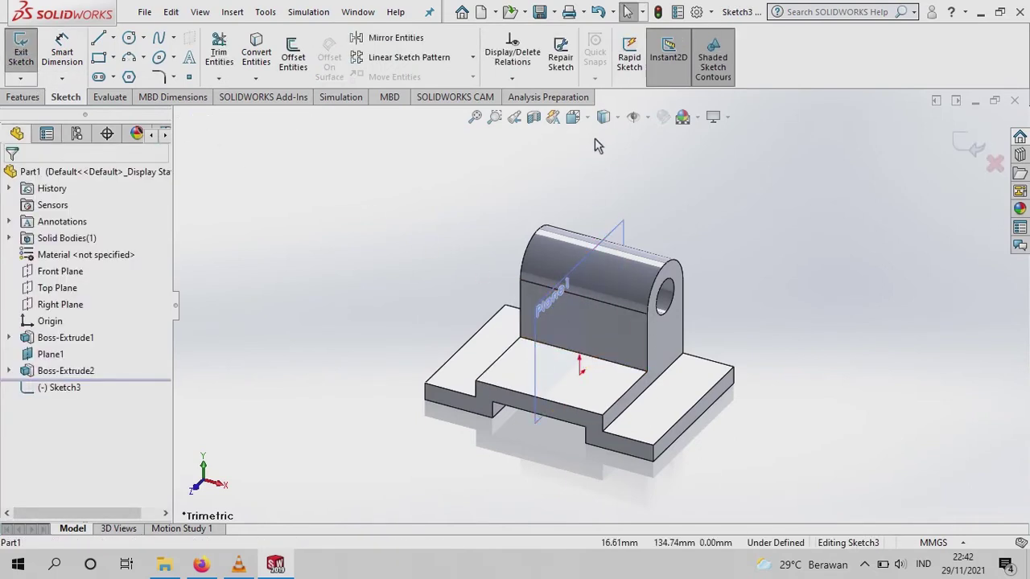
{"action": "left_click", "coordinate": [573, 117]}
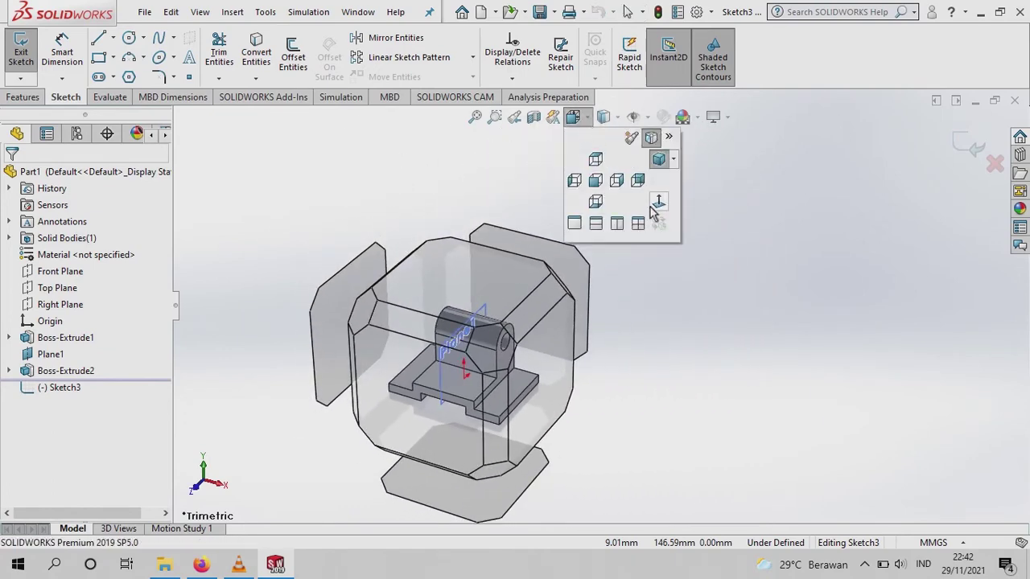
{"action": "left_click", "coordinate": [653, 205]}
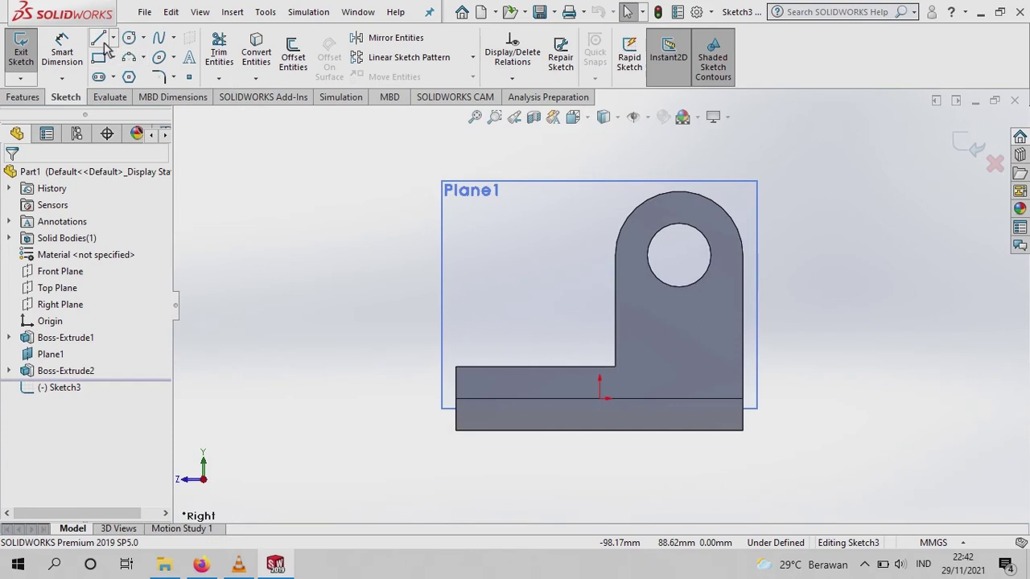
- Convert the lug side face's outline and hole circle into sketch entities
{"action": "left_click", "coordinate": [256, 54]}
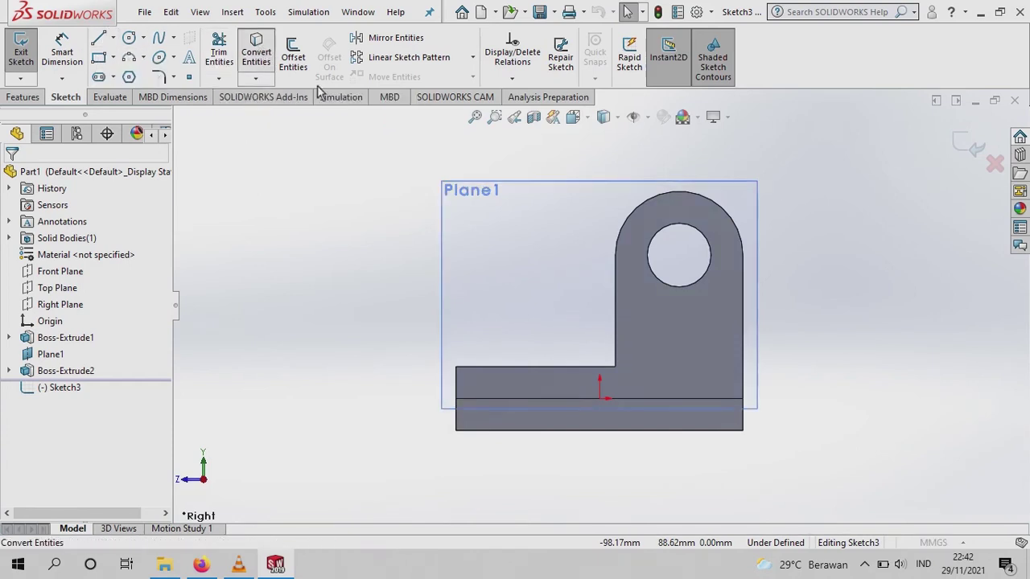
{"action": "left_click", "coordinate": [648, 295]}
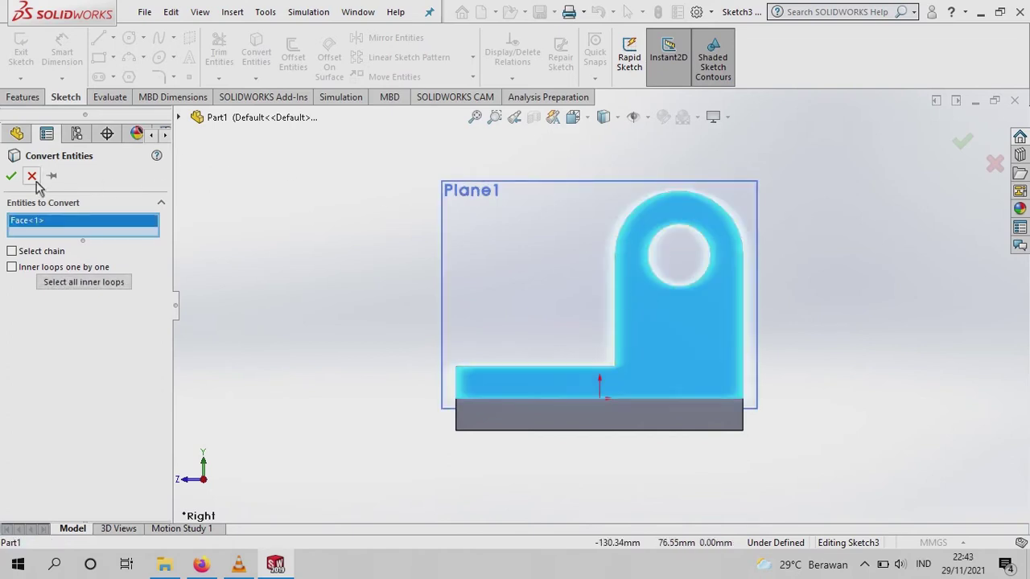
{"action": "left_click", "coordinate": [12, 176]}
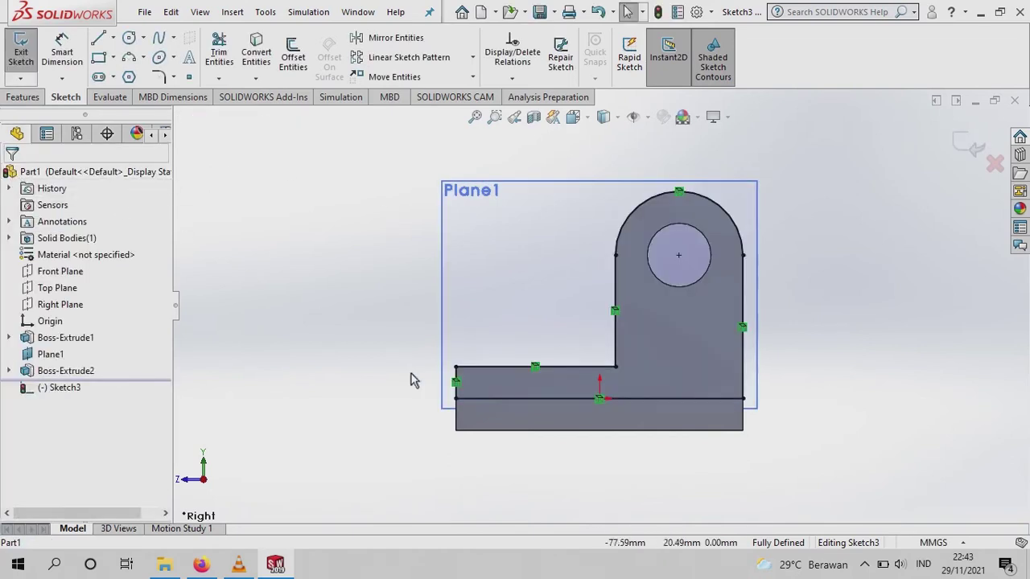
- Draw a diagonal line from the base's upper-left corner to the lug's rounded top
{"action": "left_click", "coordinate": [99, 38]}
{"action": "left_click", "coordinate": [456, 366]}
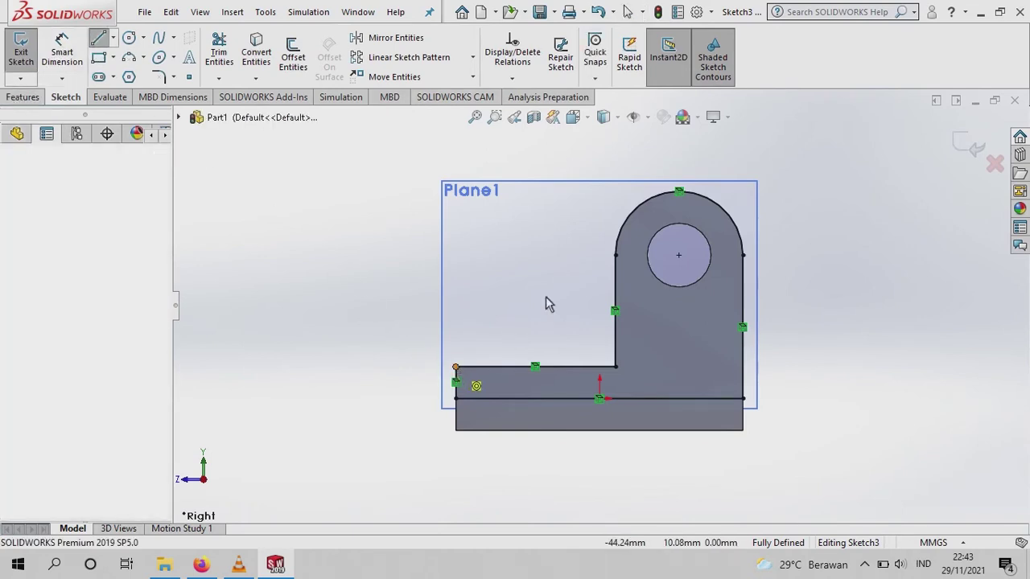
{"action": "left_click", "coordinate": [619, 234]}
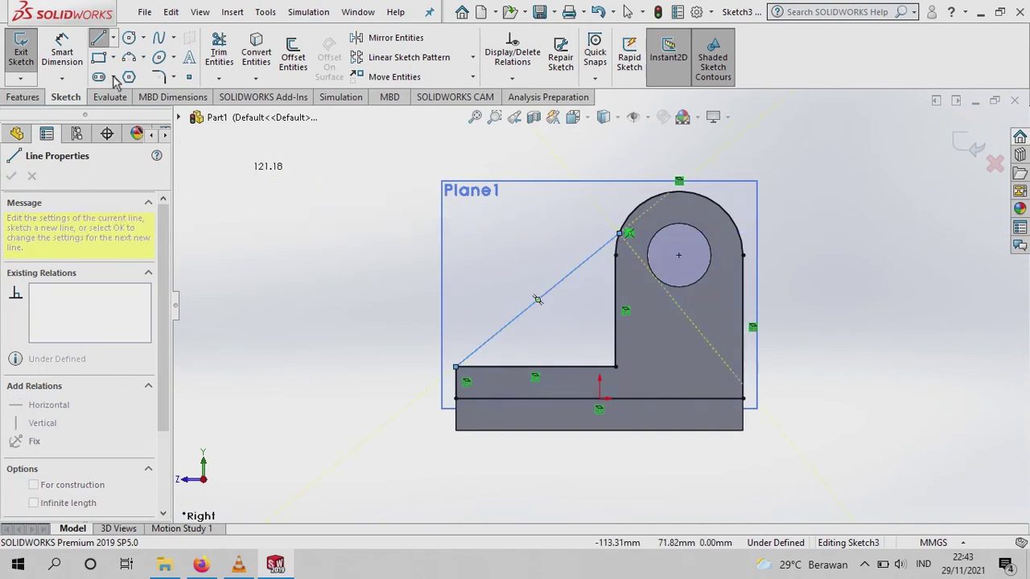
{"action": "left_click", "coordinate": [99, 40]}
{"action": "left_click", "coordinate": [99, 40]}
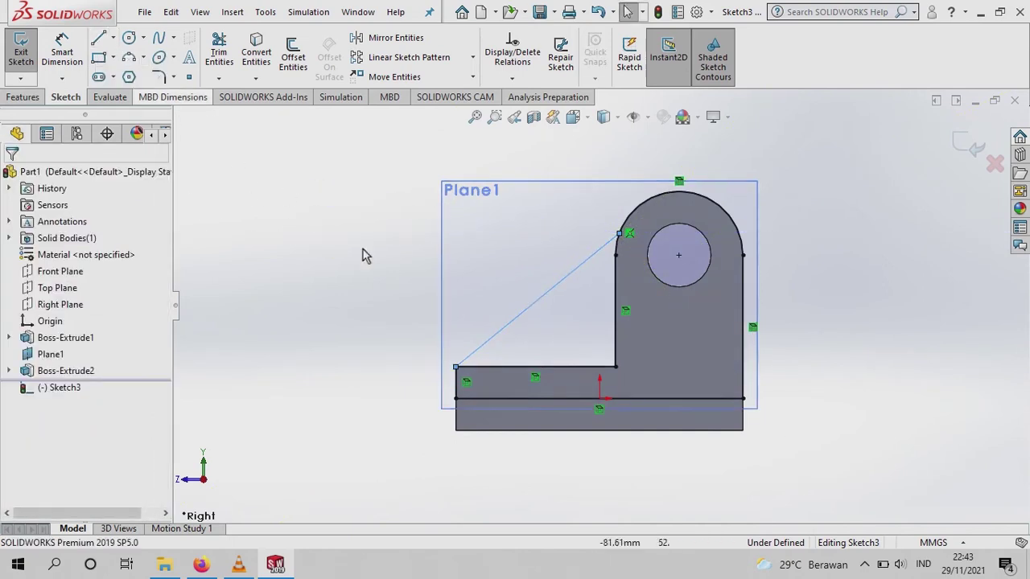
- Make the diagonal line tangent to the lug's top arc
{"action": "left_click", "coordinate": [531, 305]}
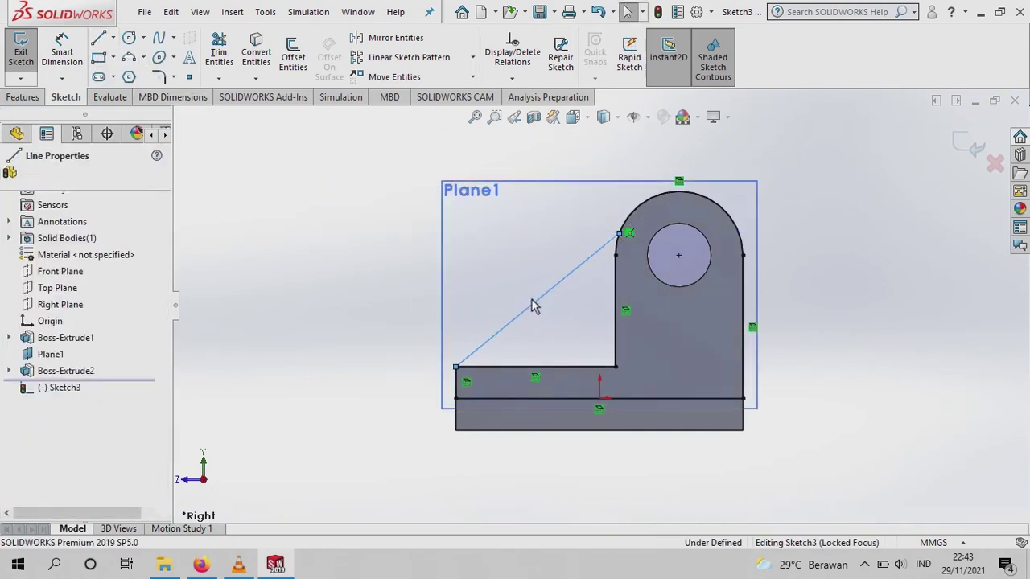
{"action": "left_click", "coordinate": [652, 207], "text": "ctrl"}
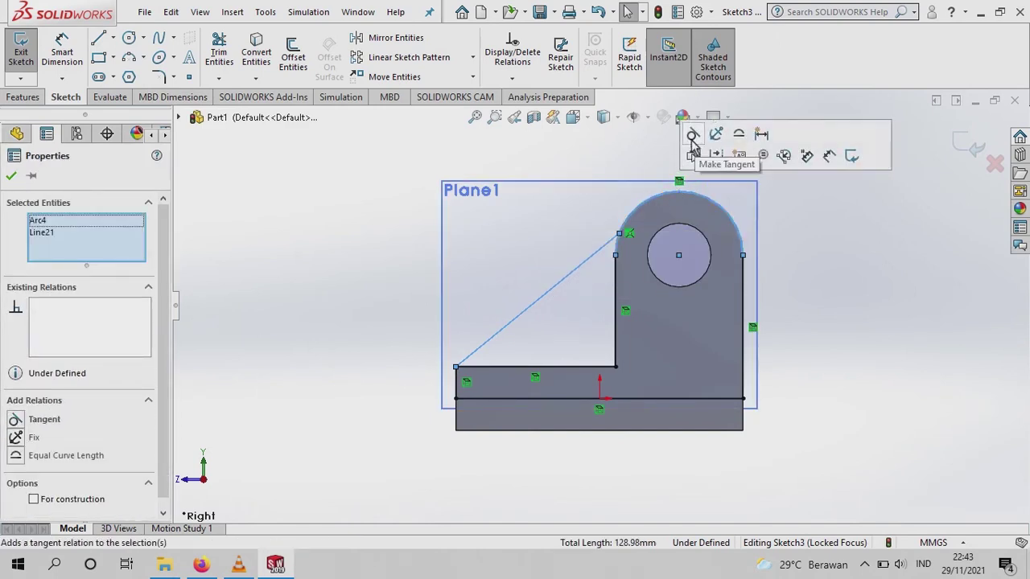
{"action": "left_click", "coordinate": [692, 137]}
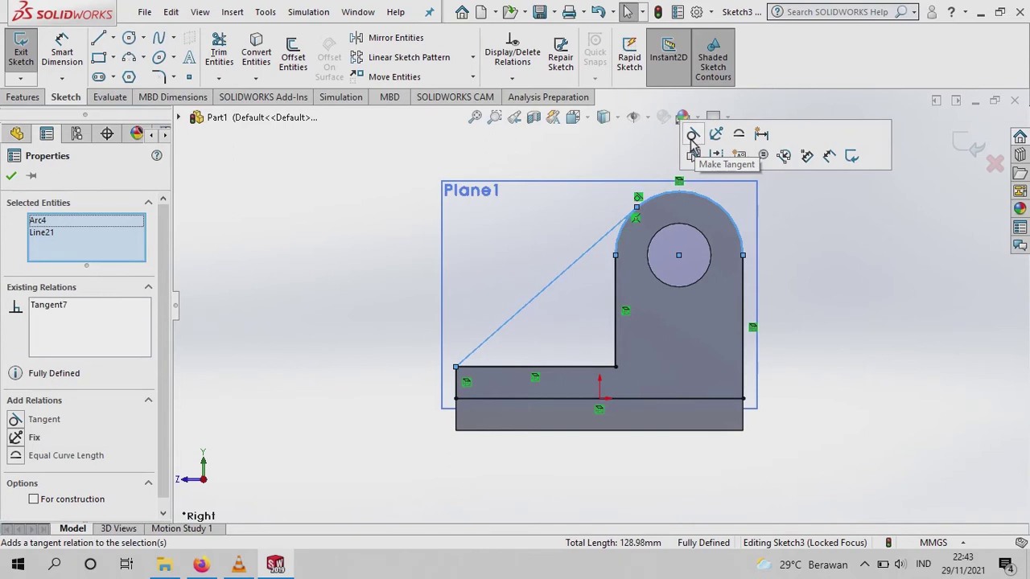
{"action": "left_click", "coordinate": [11, 176]}
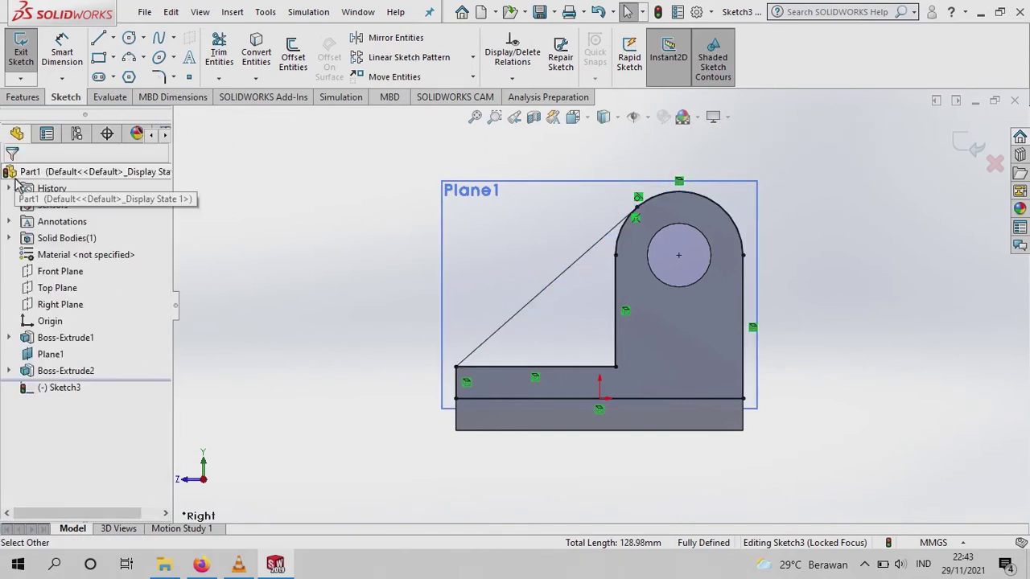
{"action": "left_click", "coordinate": [23, 97]}
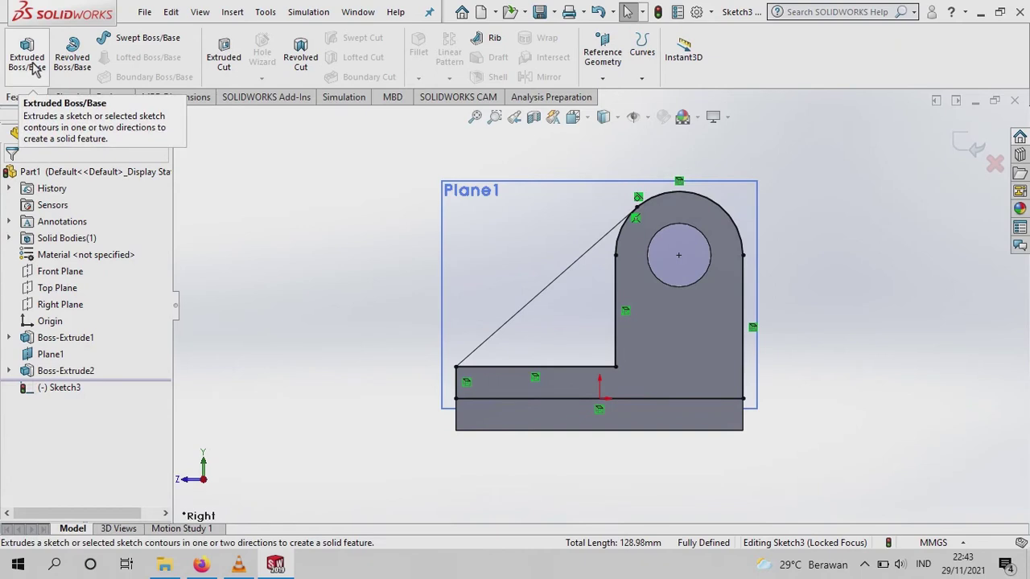
- Set up a Mid Plane extrusion of Sketch3 with 6 mm depth in trimetric view
{"action": "left_click", "coordinate": [32, 69]}
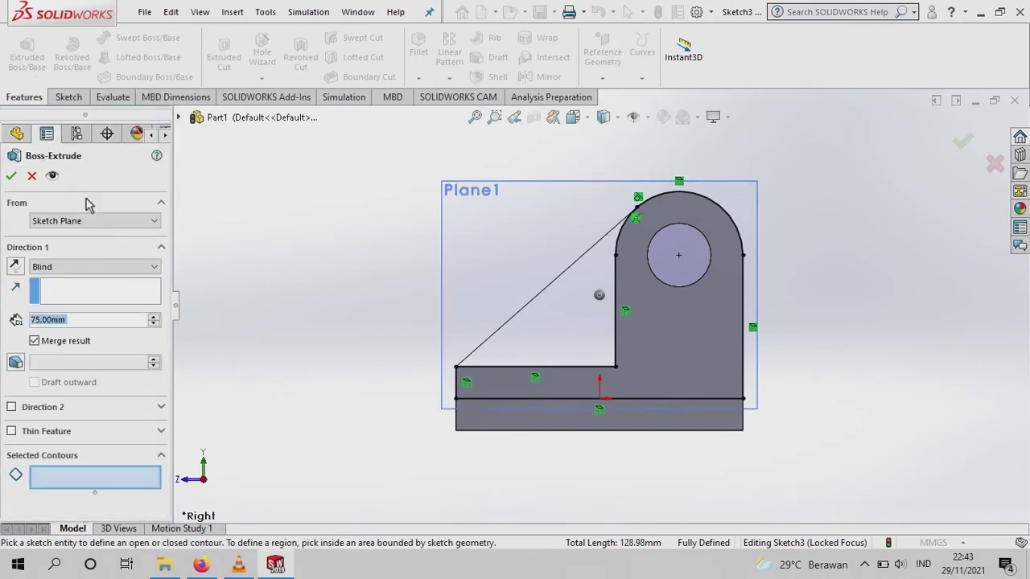
{"action": "left_click", "coordinate": [151, 268]}
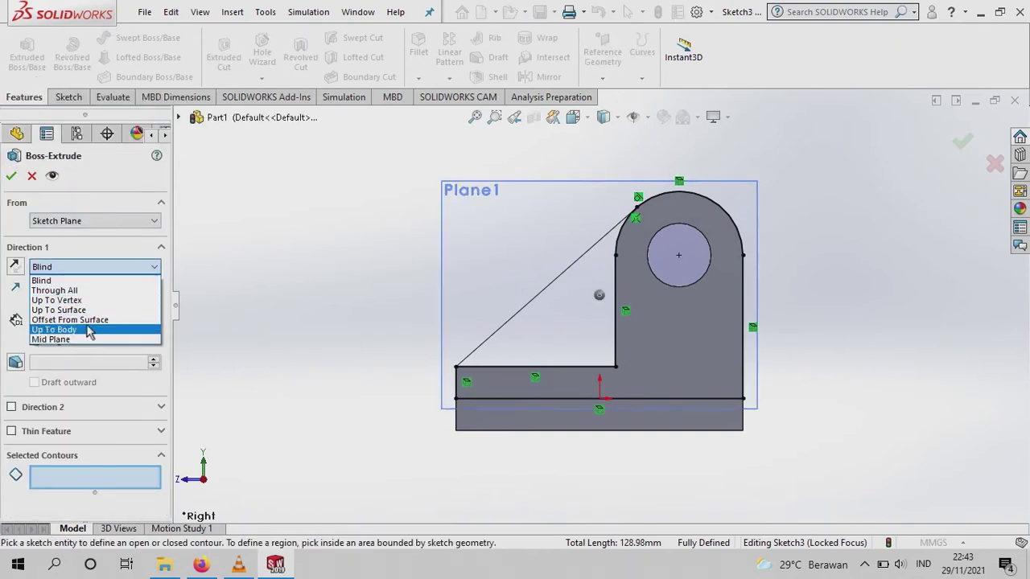
{"action": "left_click", "coordinate": [90, 338]}
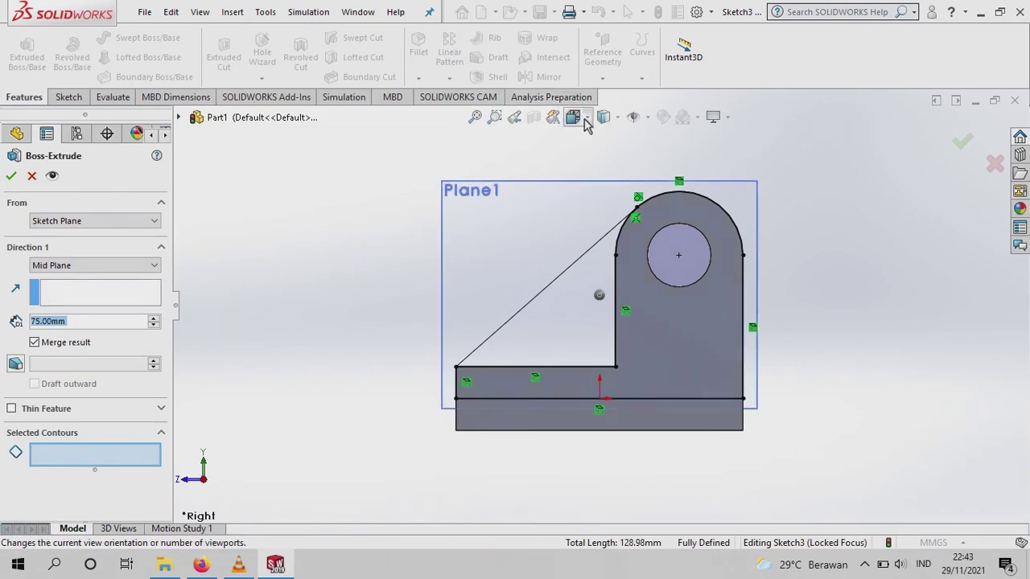
{"action": "left_click", "coordinate": [573, 116]}
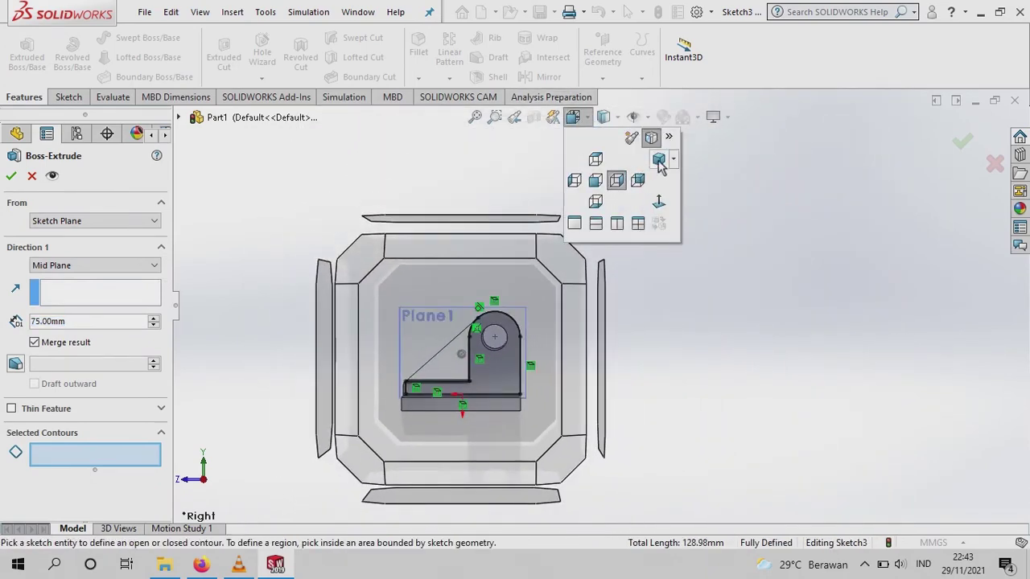
{"action": "left_click", "coordinate": [659, 160]}
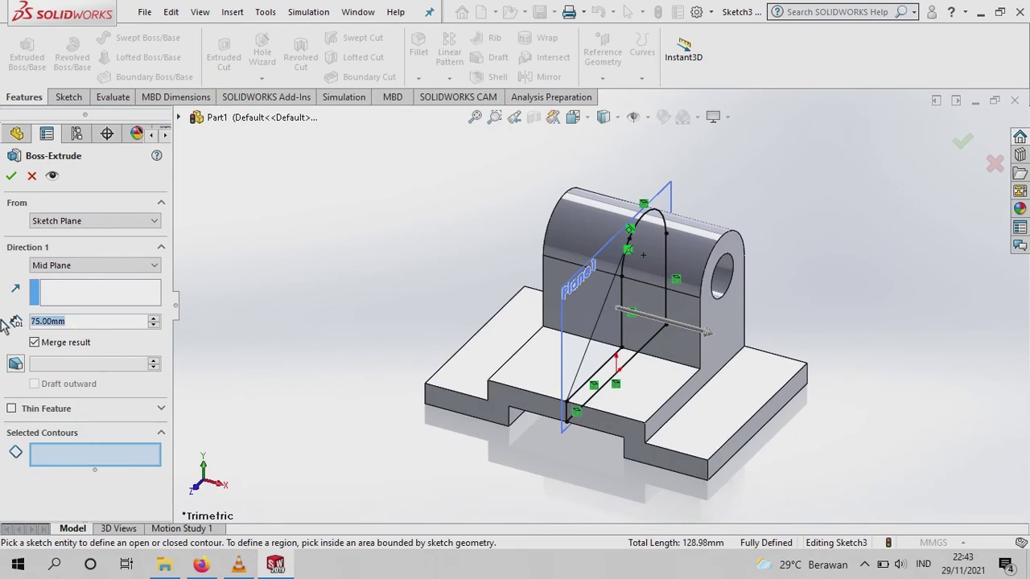
{"action": "type", "text": "6"}
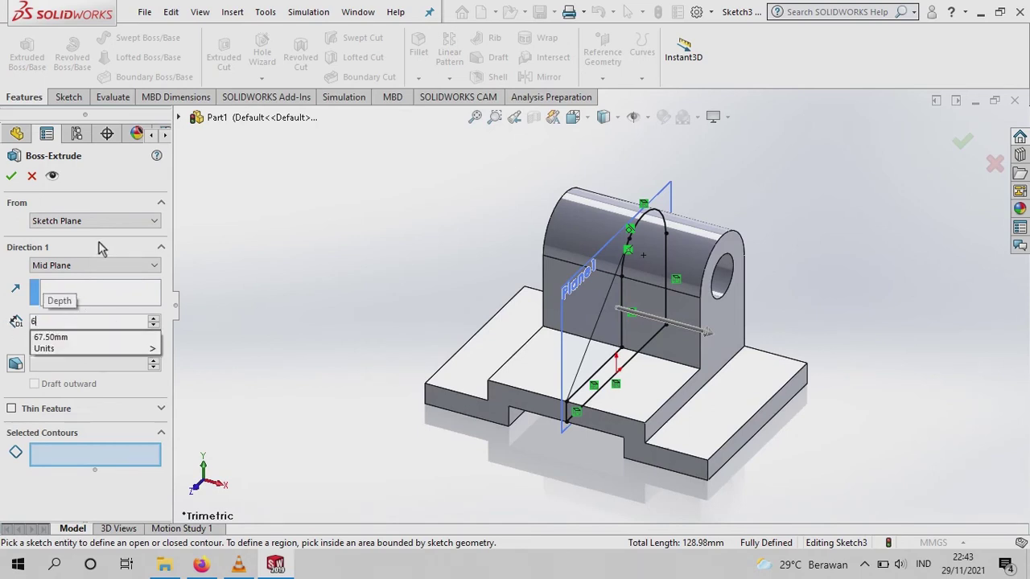
{"action": "key", "text": "Return"}
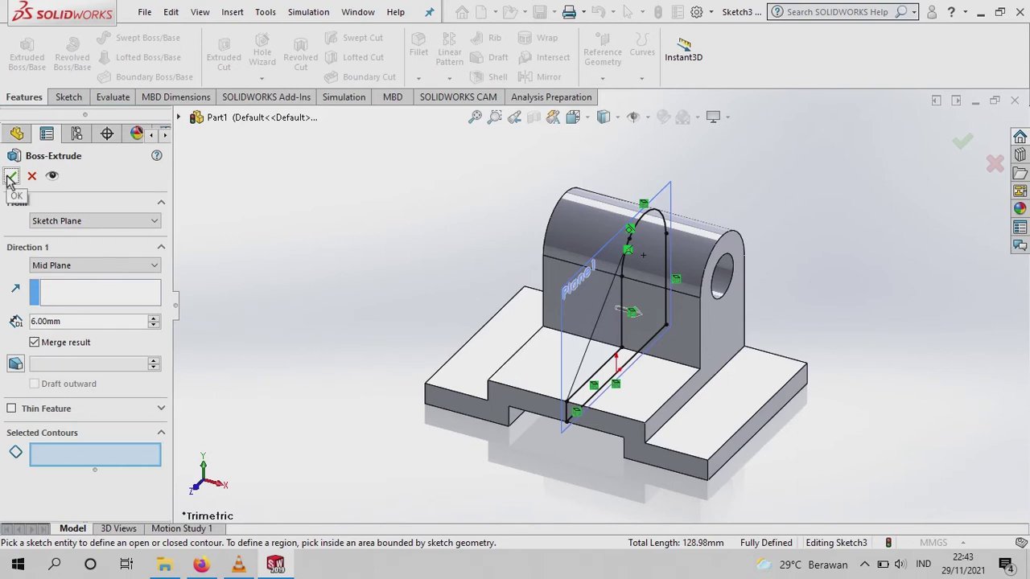
- Attempt the extrusion, dismiss the shared-endpoint errors, and cancel it
{"action": "left_click", "coordinate": [10, 178]}
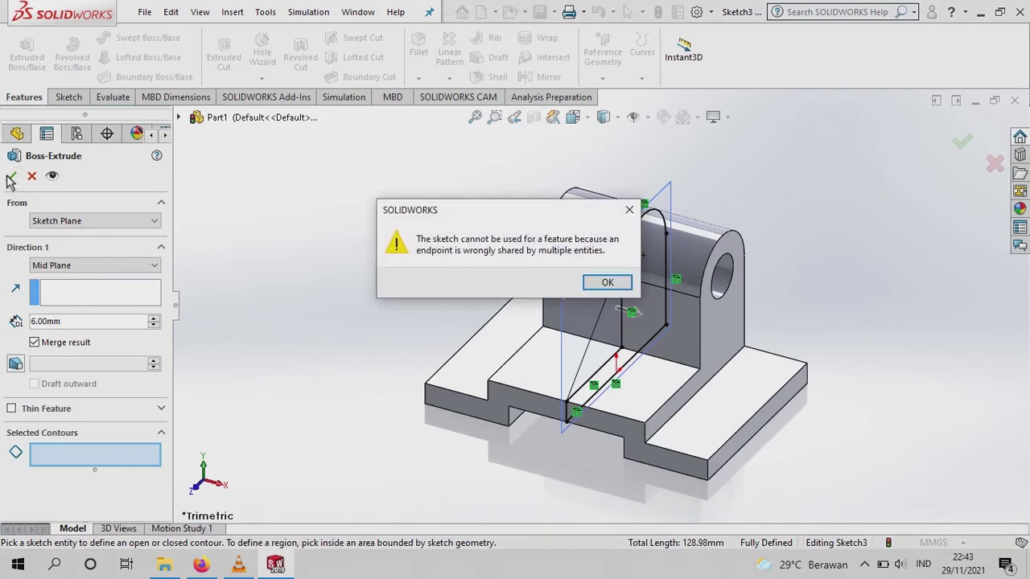
{"action": "left_click", "coordinate": [609, 284]}
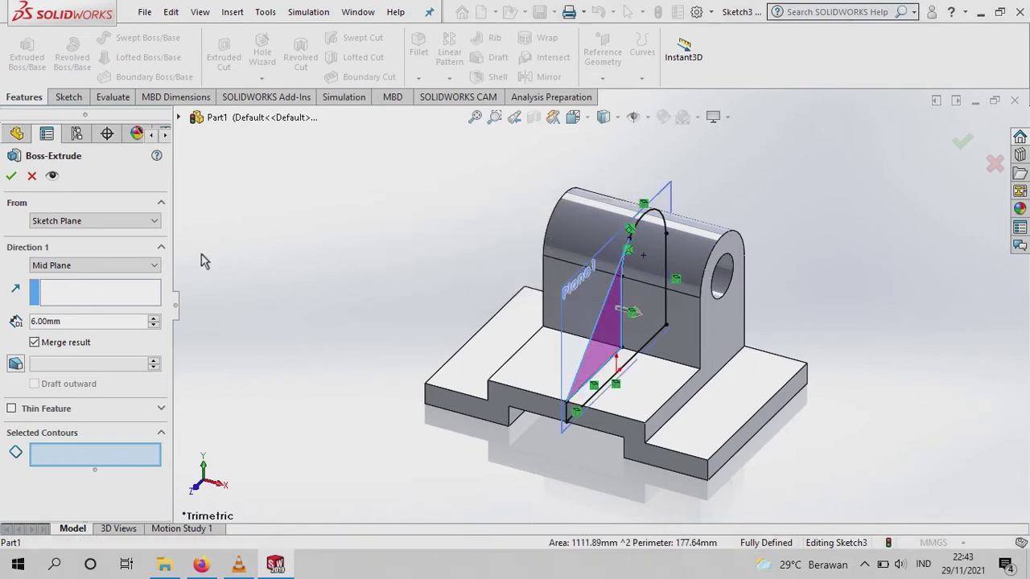
{"action": "left_click", "coordinate": [12, 178]}
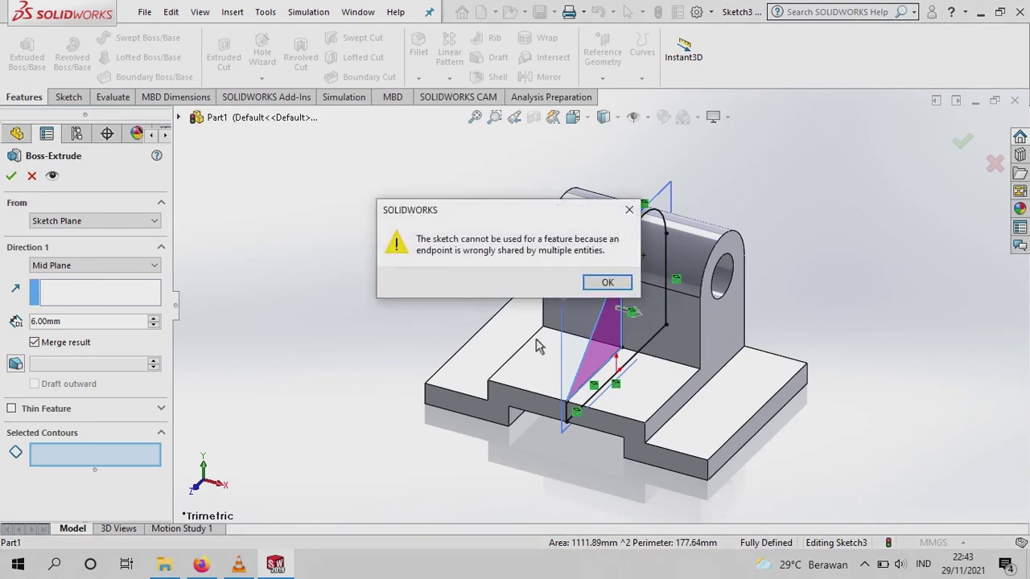
{"action": "left_click", "coordinate": [607, 283]}
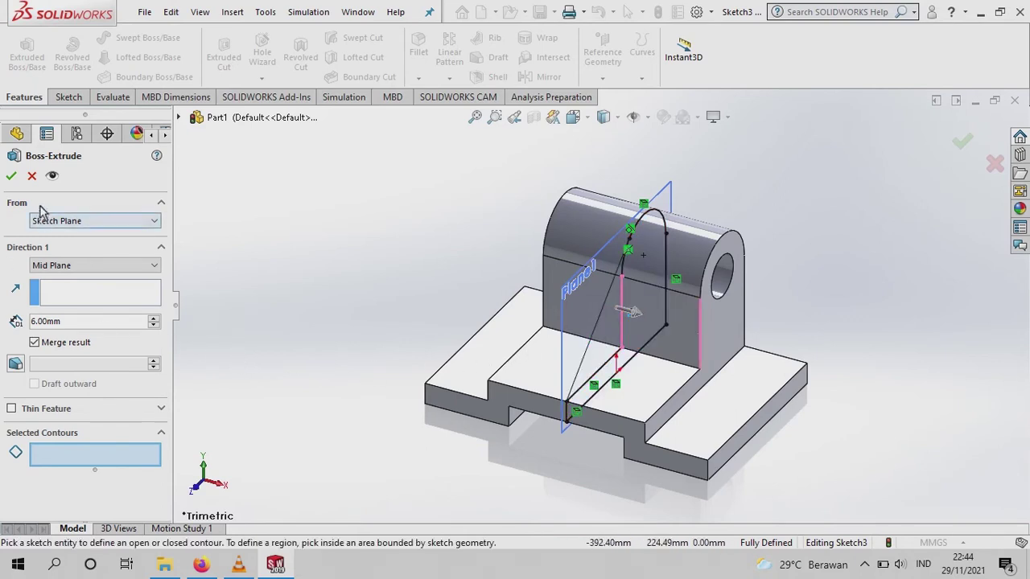
{"action": "left_click", "coordinate": [33, 176]}
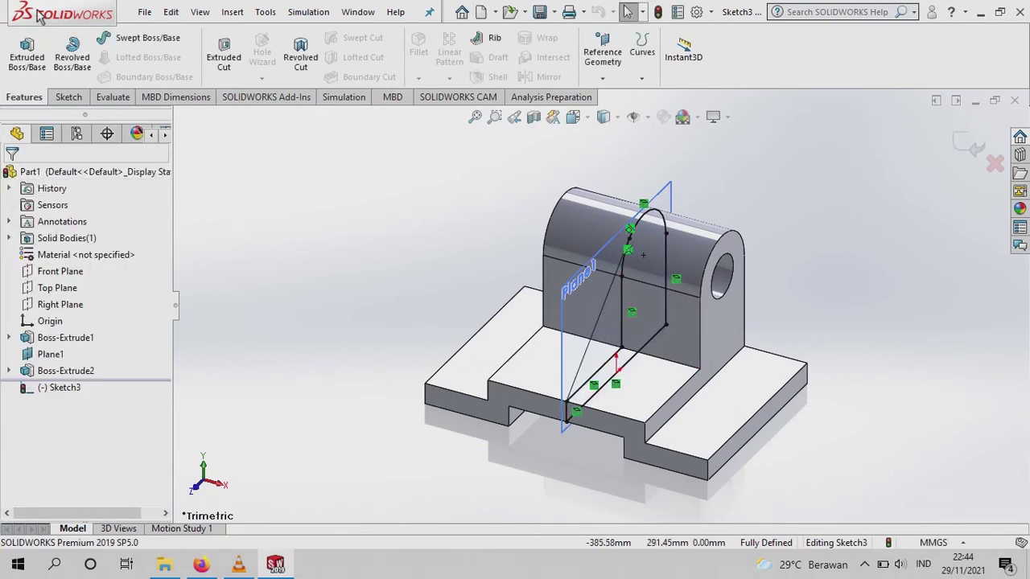
- Extrude the triangular rib region Mid Plane to 6.00 mm, creating Boss-Extrude3
{"action": "left_click", "coordinate": [40, 48]}
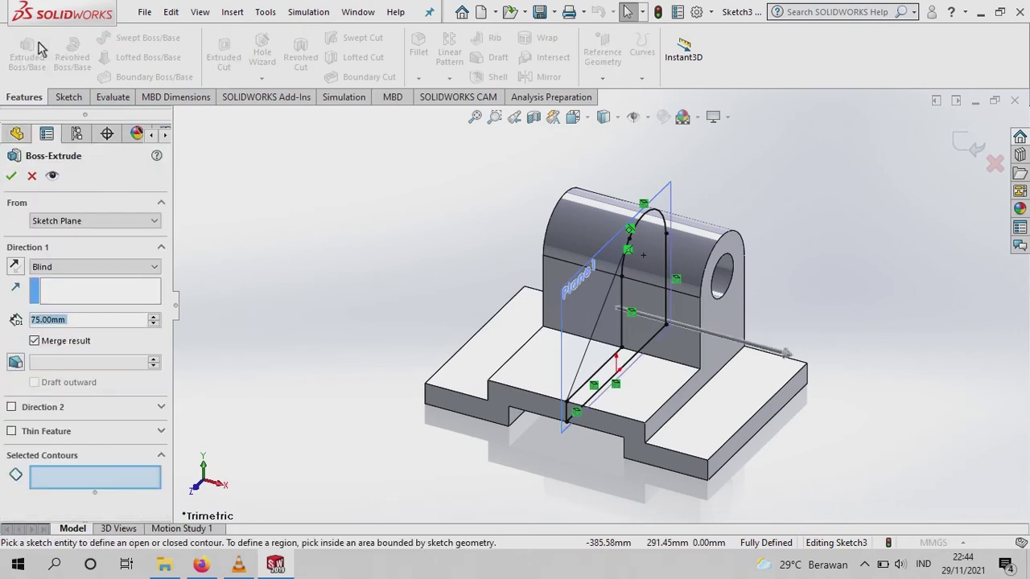
{"action": "left_click", "coordinate": [599, 354]}
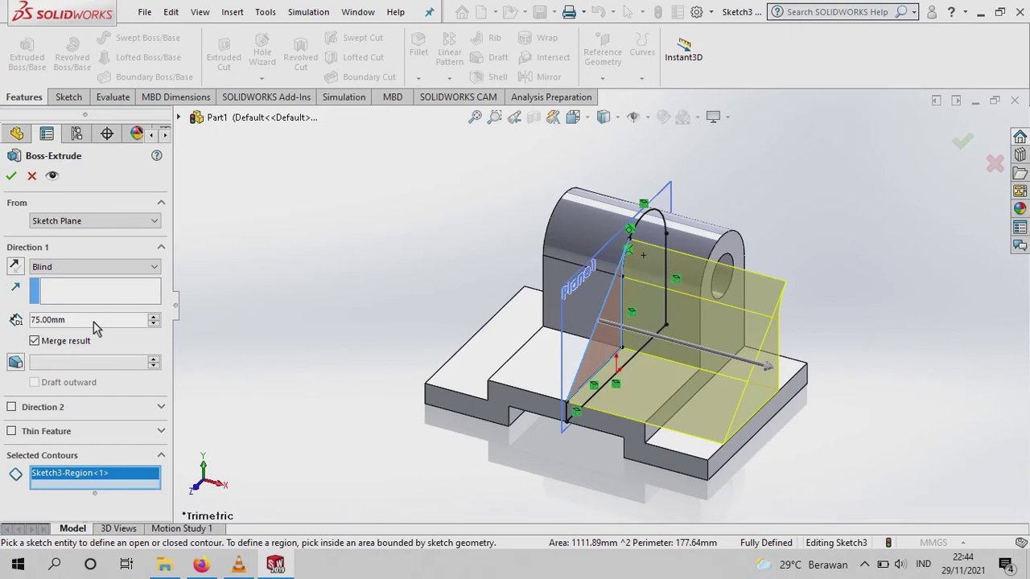
{"action": "left_click", "coordinate": [106, 269]}
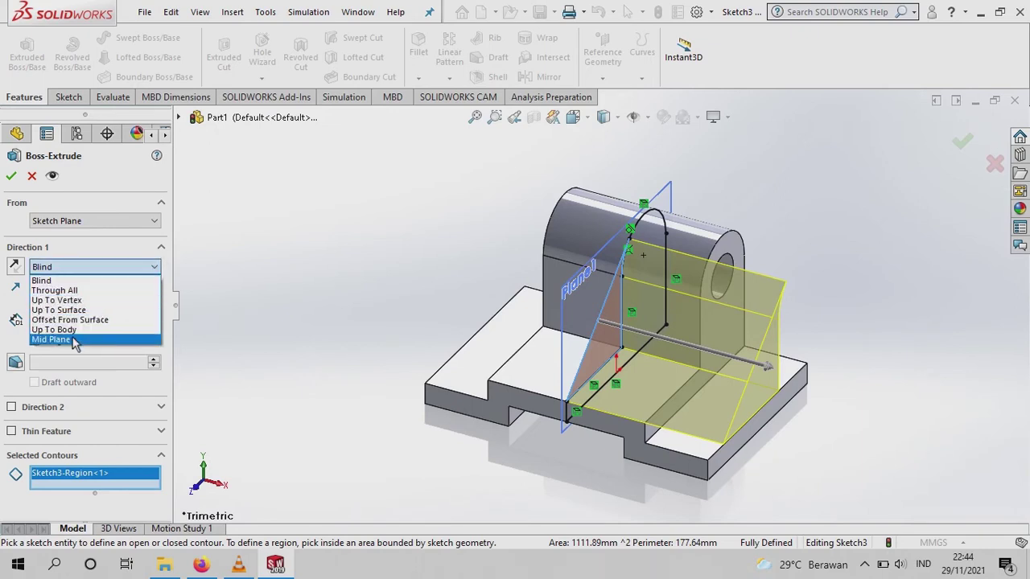
{"action": "left_click", "coordinate": [72, 339]}
{"action": "type", "text": "6"}
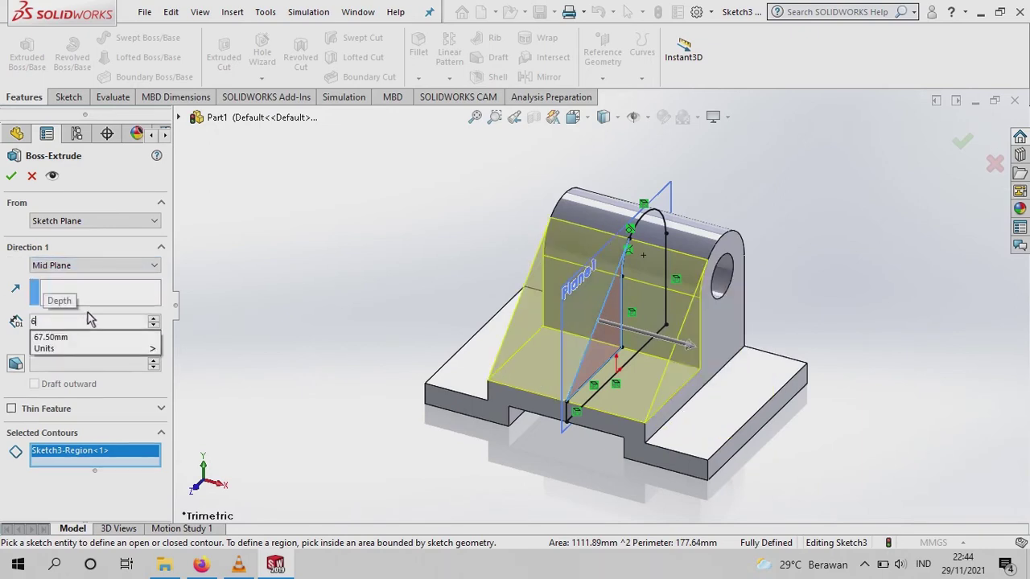
{"action": "left_click", "coordinate": [12, 177]}
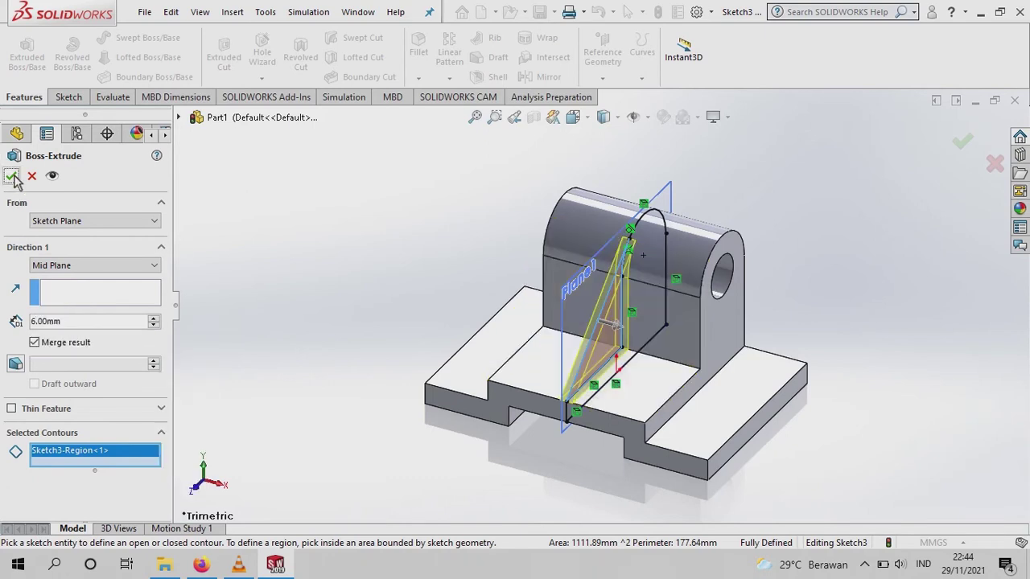
{"action": "left_click", "coordinate": [13, 178]}
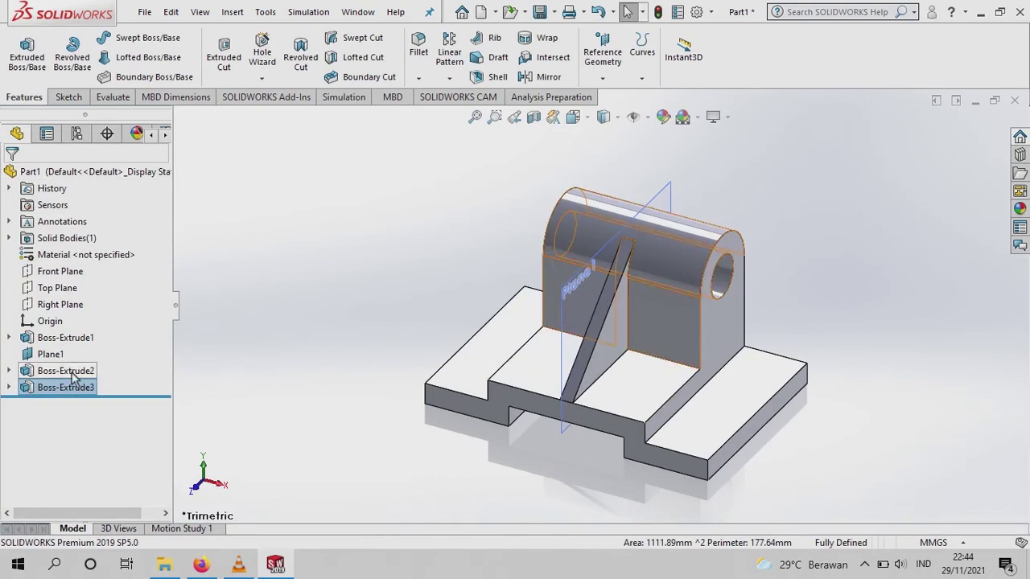
{"action": "left_click", "coordinate": [65, 357]}
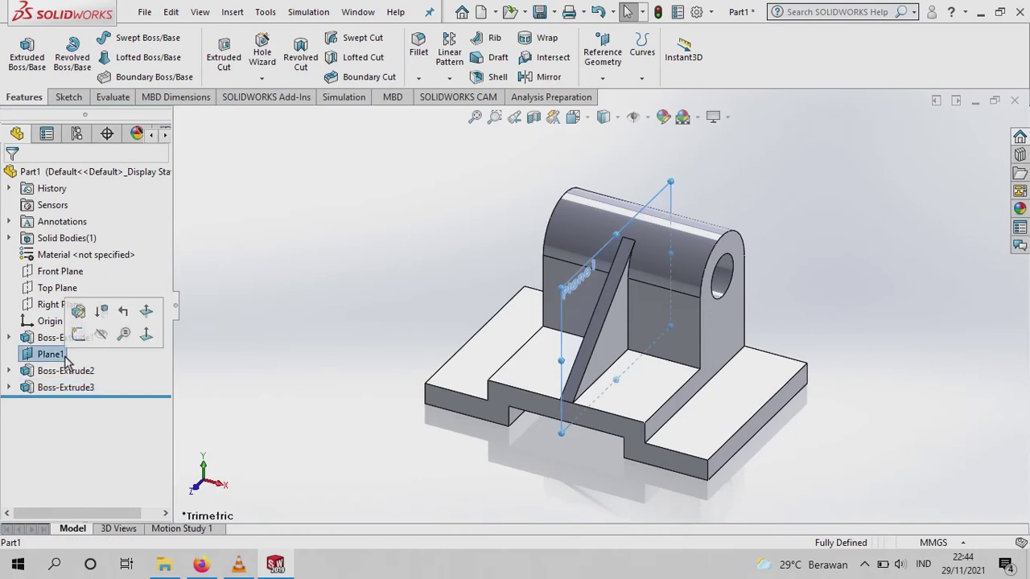
- Hide Plane1 and create Plane2 midway between the base's front and back faces
{"action": "left_click", "coordinate": [101, 334]}
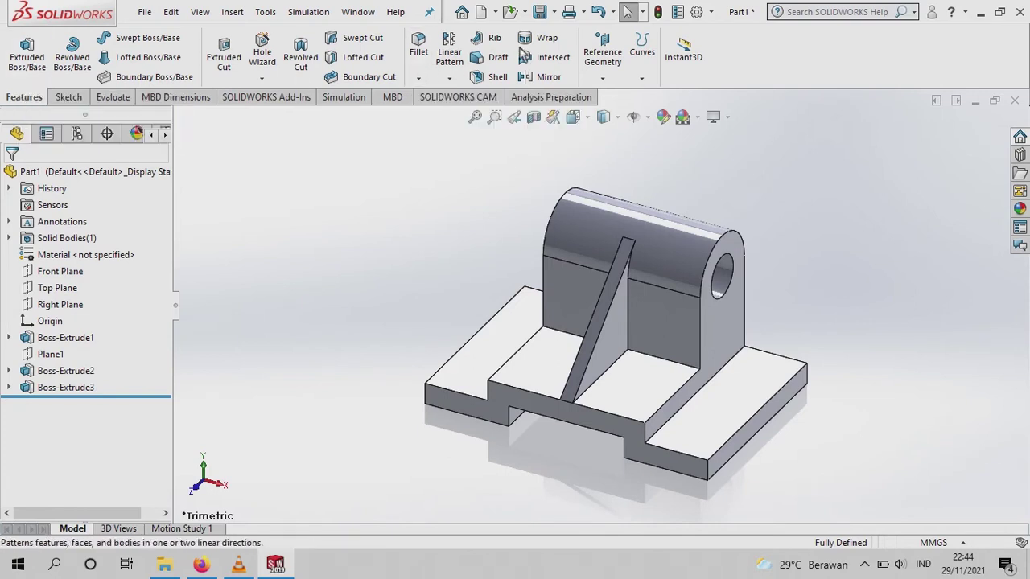
{"action": "left_click", "coordinate": [593, 54]}
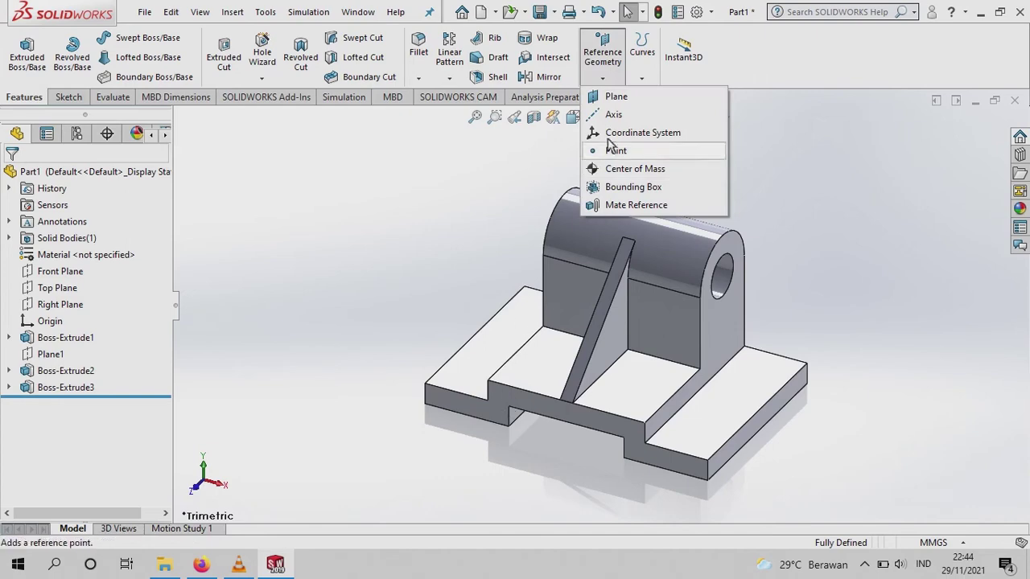
{"action": "left_click", "coordinate": [613, 97]}
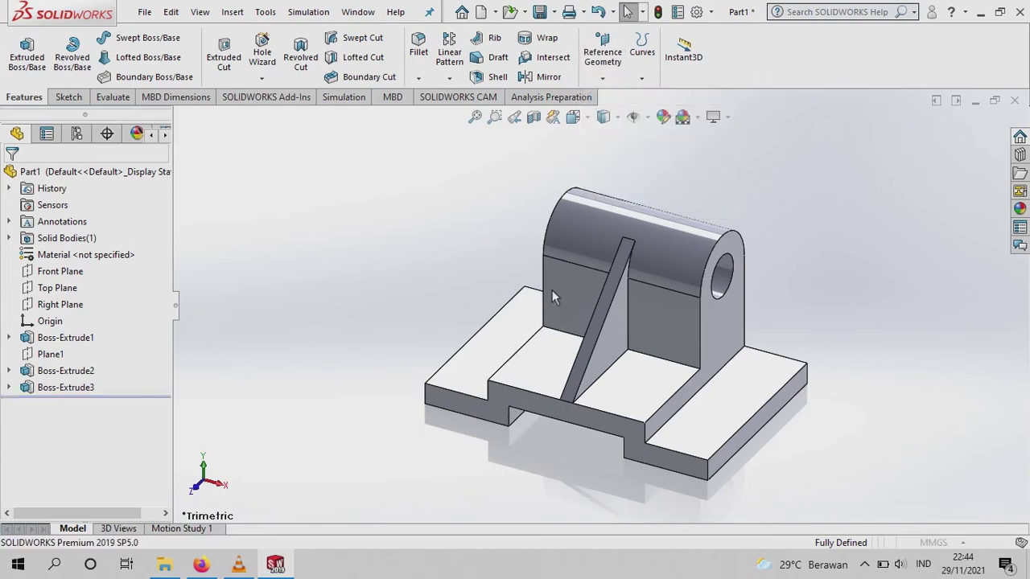
{"action": "left_click", "coordinate": [515, 403]}
{"action": "middle_click_drag", "start_coordinate": [724, 389], "coordinate": [614, 440]}
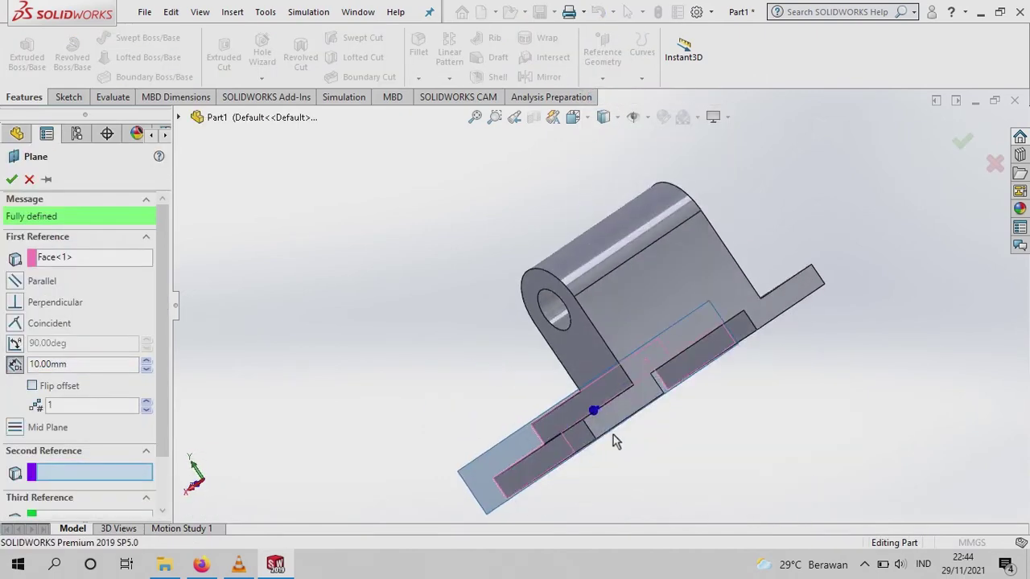
{"action": "left_click", "coordinate": [632, 412]}
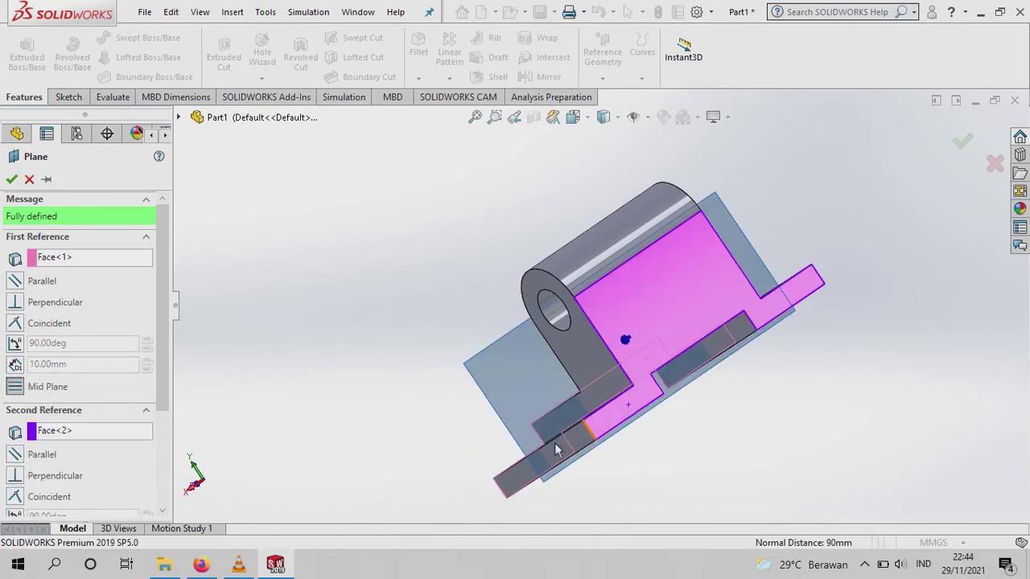
{"action": "middle_click_drag", "start_coordinate": [555, 449], "coordinate": [568, 475]}
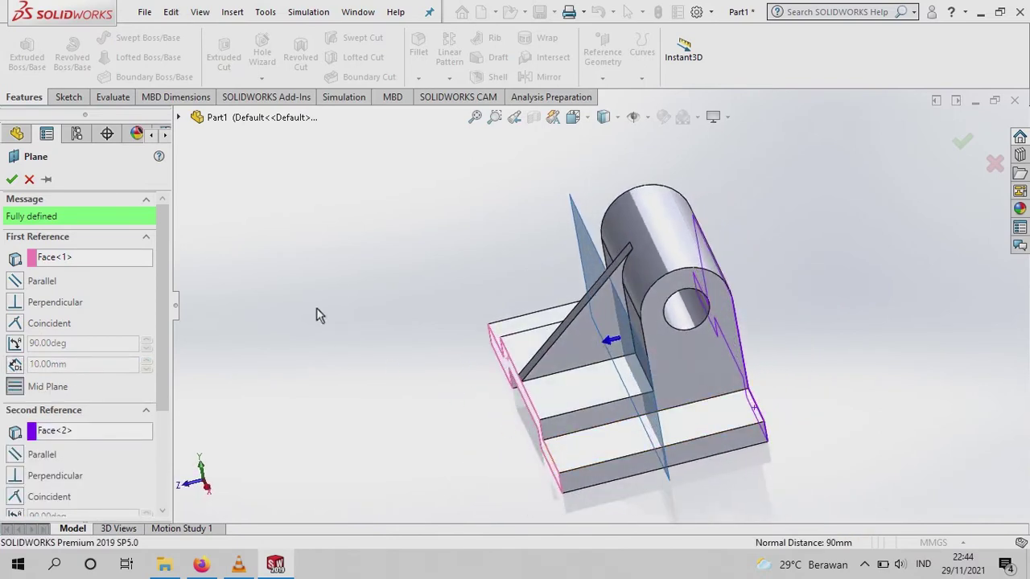
{"action": "left_click", "coordinate": [11, 180]}
- Start a new sketch on Plane2
{"action": "mouse_move", "coordinate": [380, 286]}
{"action": "middle_mouse_down"}
{"action": "mouse_move", "coordinate": [437, 252]}
{"action": "mouse_move", "coordinate": [366, 219]}
{"action": "middle_mouse_up"}
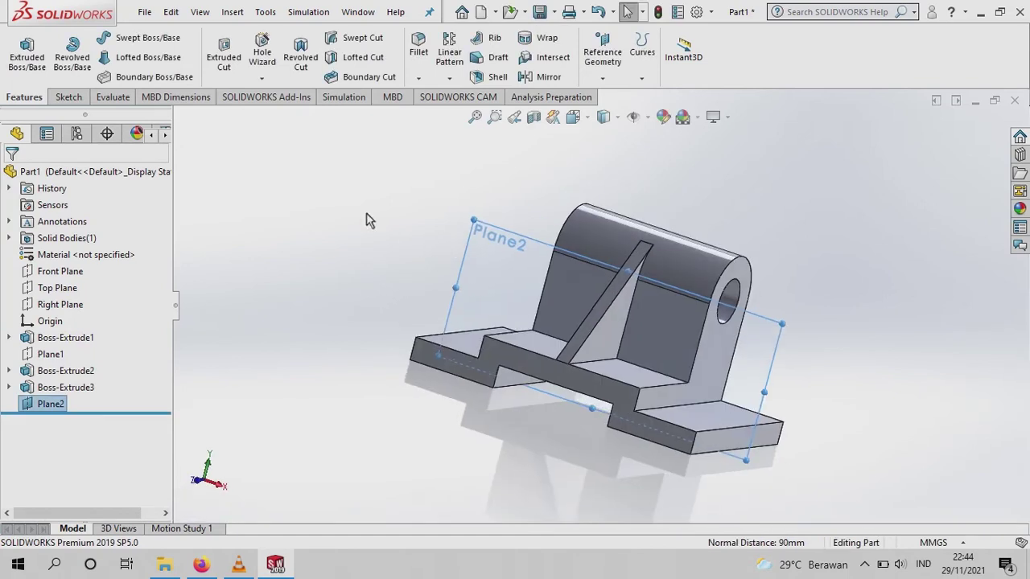
{"action": "left_click", "coordinate": [68, 97]}
{"action": "left_click", "coordinate": [24, 53]}
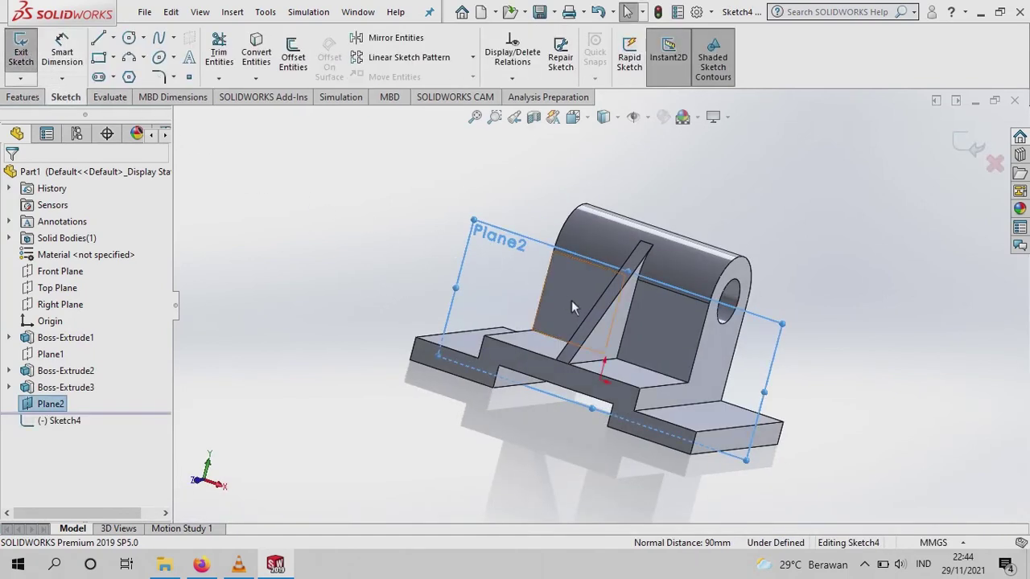
- View the Plane2 sketch Normal To and launch Convert Entities
{"action": "left_click", "coordinate": [575, 118]}
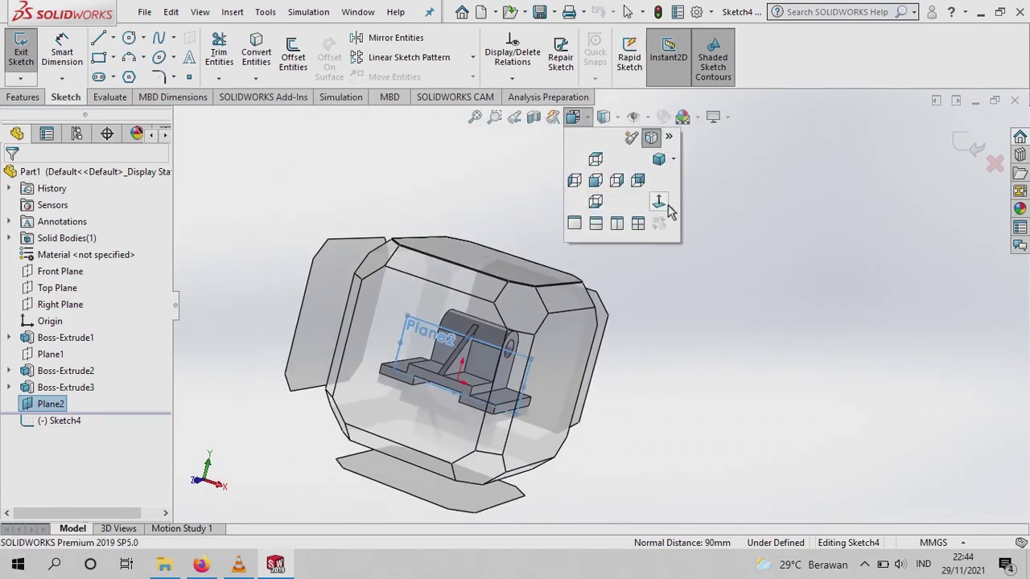
{"action": "left_click", "coordinate": [666, 205]}
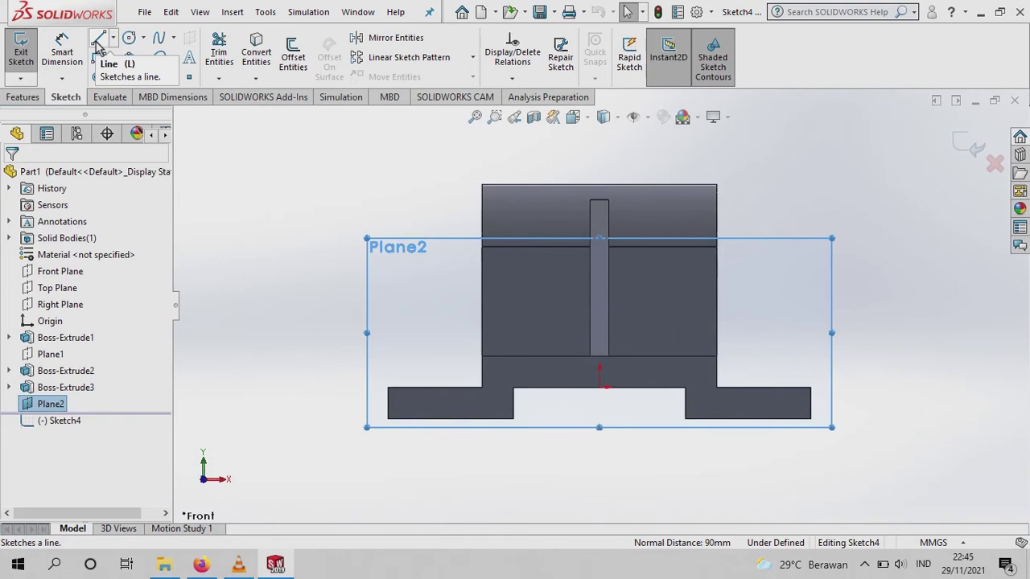
{"action": "left_click", "coordinate": [254, 48]}
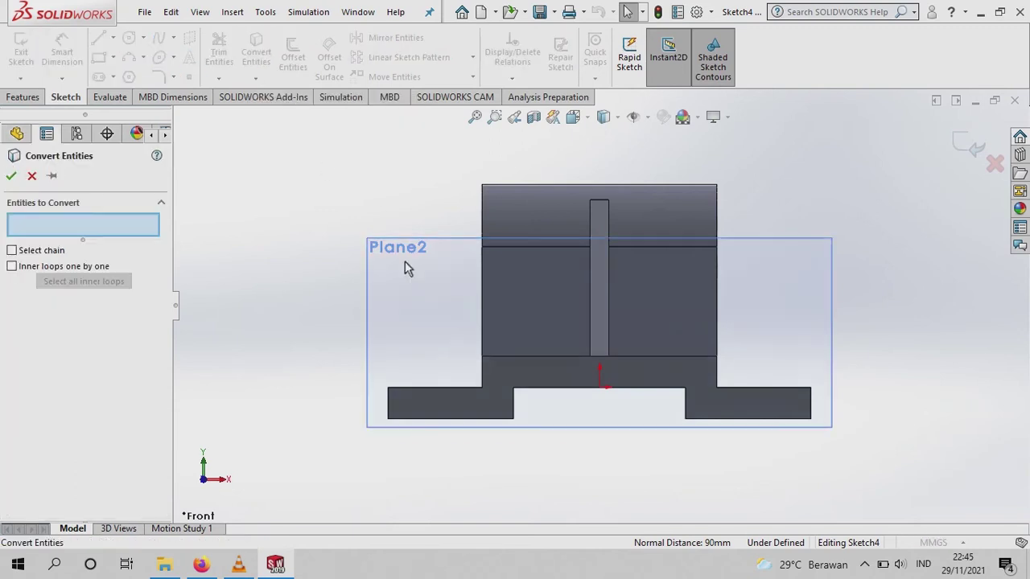
- Convert the lug's left edge and base's left top edge, then draw the left sloped gusset line
{"action": "scroll", "coordinate": [489, 369], "scroll_direction": "down", "scroll_amount": 3}
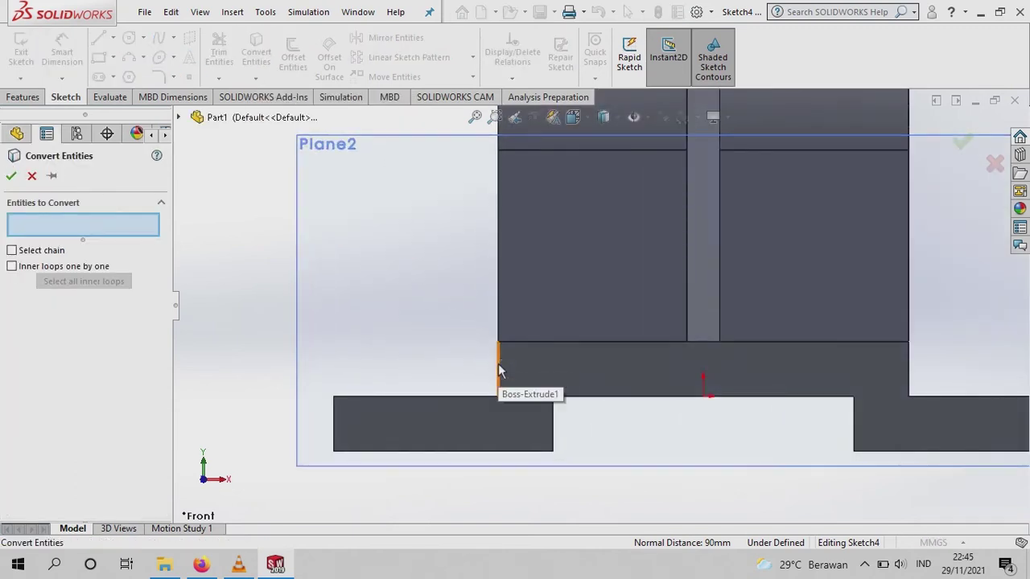
{"action": "left_click", "coordinate": [499, 370]}
{"action": "left_click", "coordinate": [466, 397]}
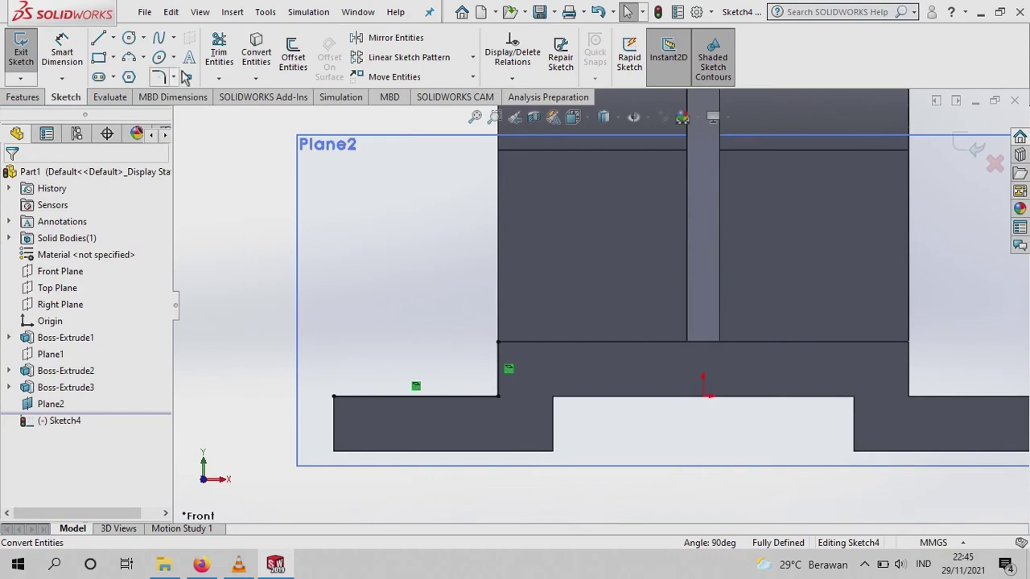
{"action": "left_click", "coordinate": [498, 344]}
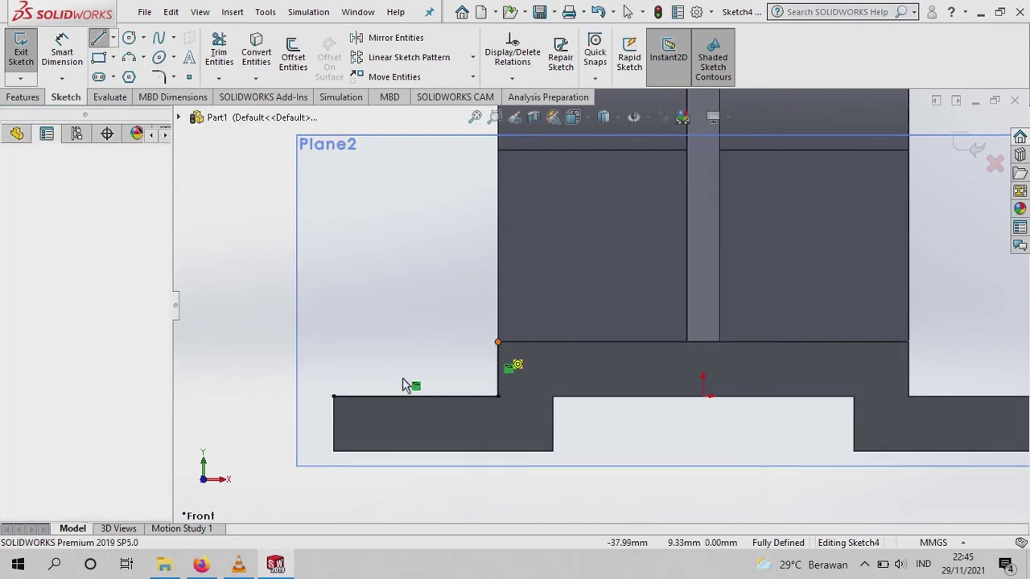
{"action": "double_click", "coordinate": [334, 396]}
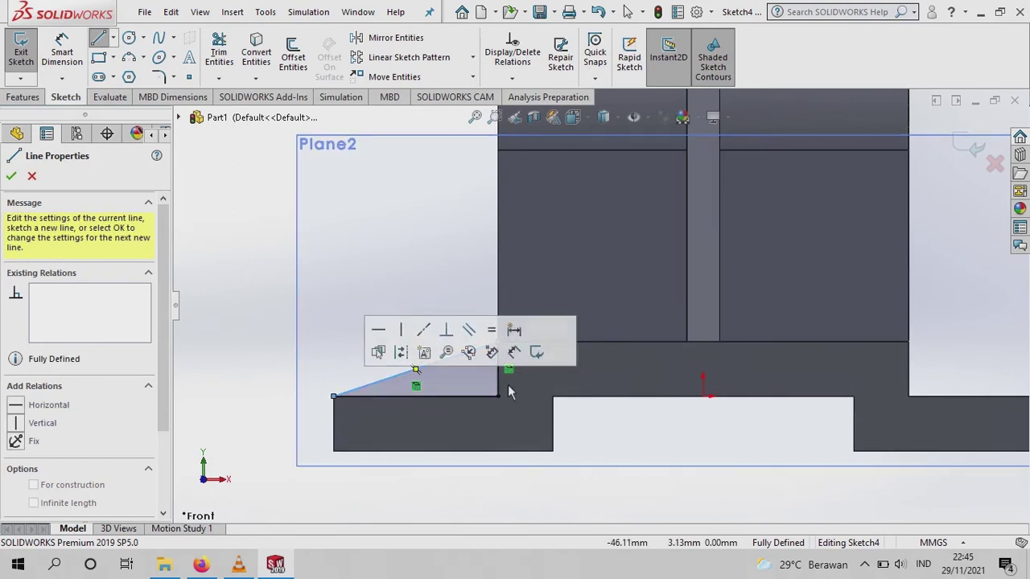
{"action": "key", "text": "f"}
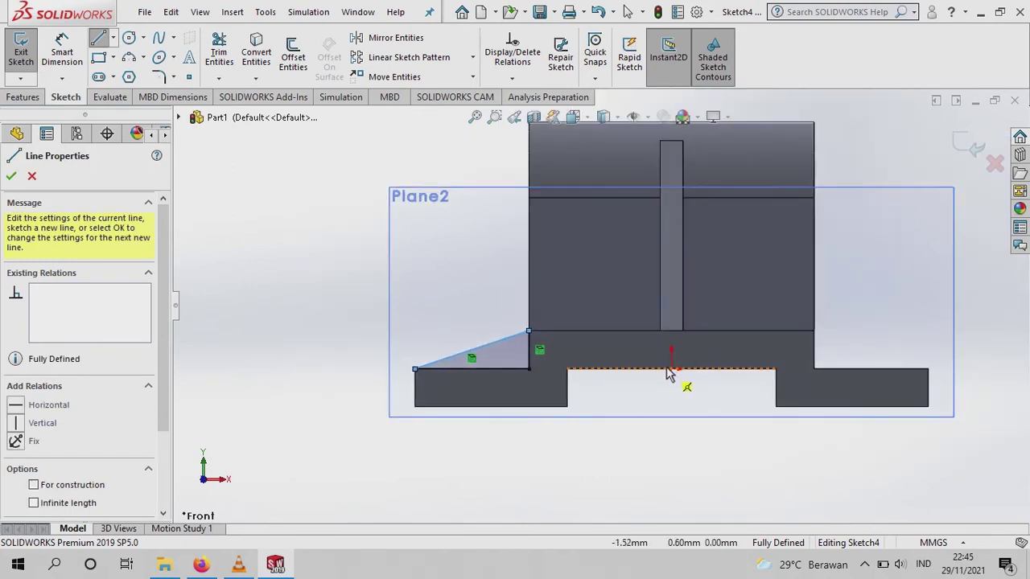
{"action": "left_click", "coordinate": [9, 178]}
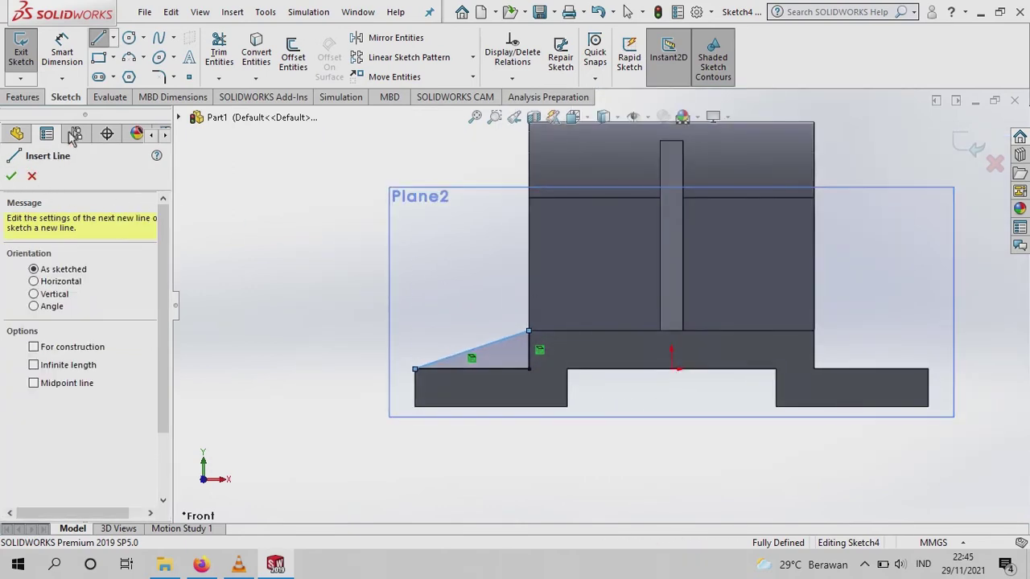
- Convert the right lug and base edges and draw the right sloped gusset line
{"action": "left_click", "coordinate": [256, 52]}
{"action": "left_click", "coordinate": [873, 372]}
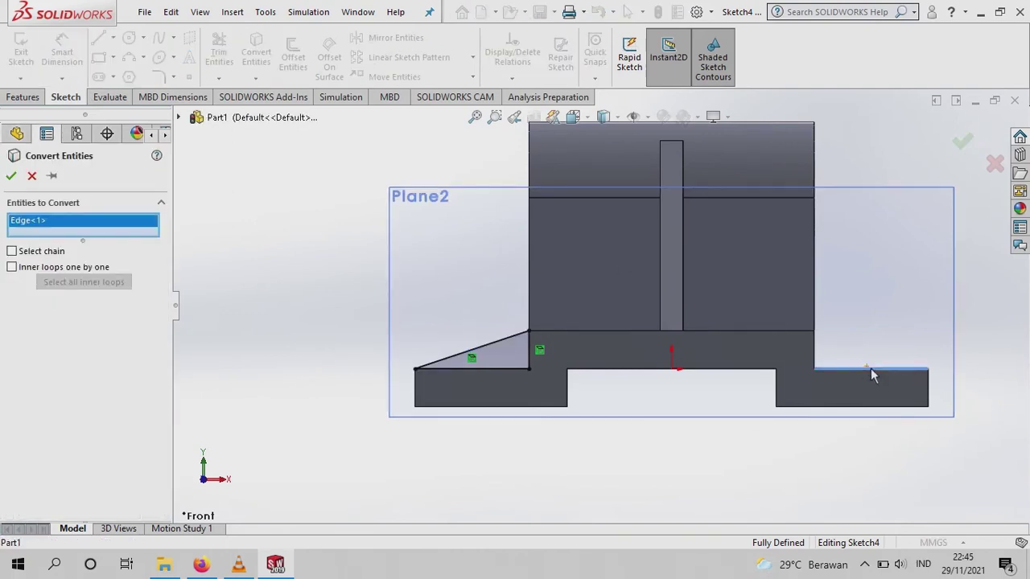
{"action": "left_click", "coordinate": [815, 357]}
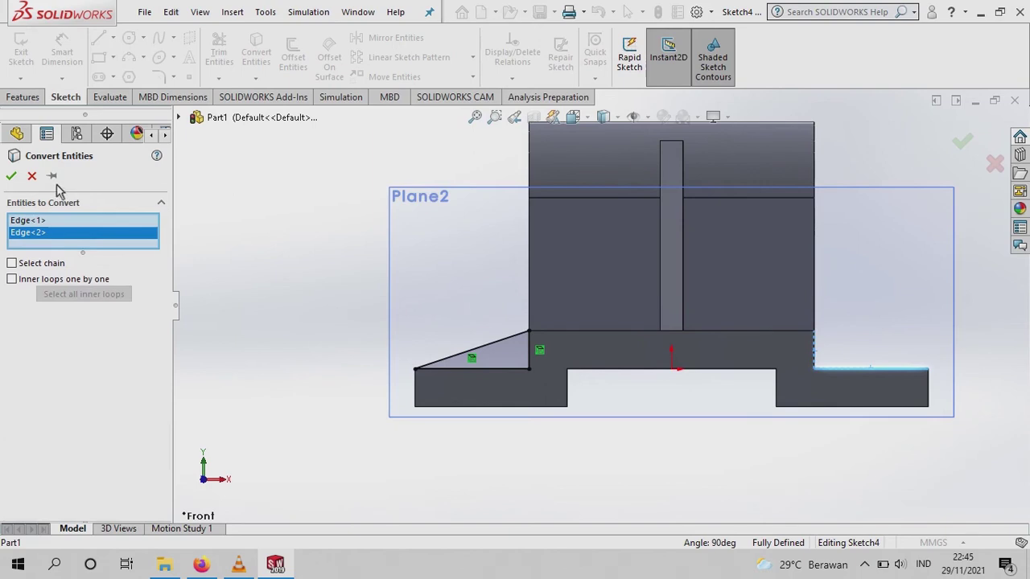
{"action": "left_click", "coordinate": [11, 176]}
{"action": "left_click", "coordinate": [99, 37]}
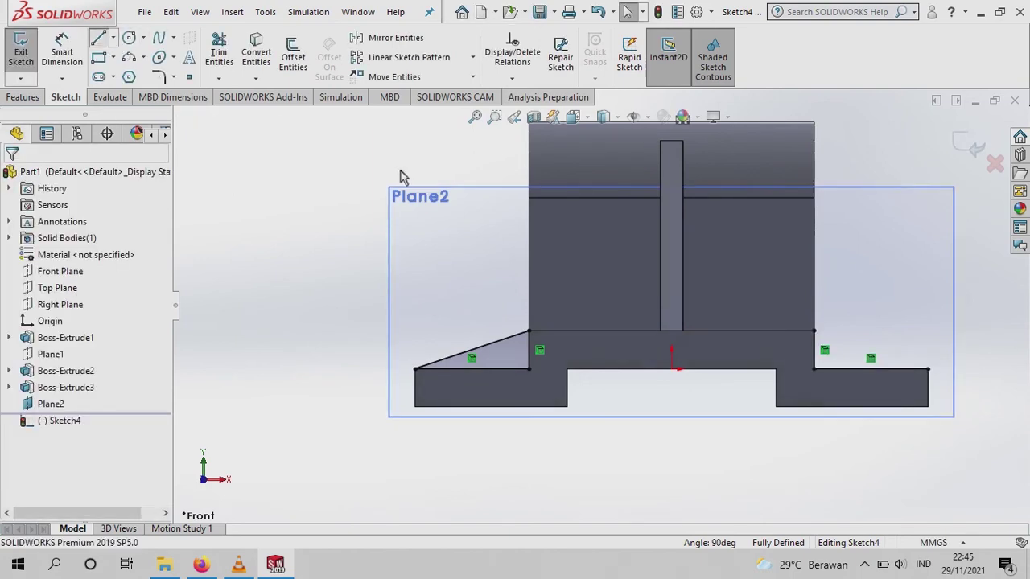
{"action": "left_click", "coordinate": [814, 331]}
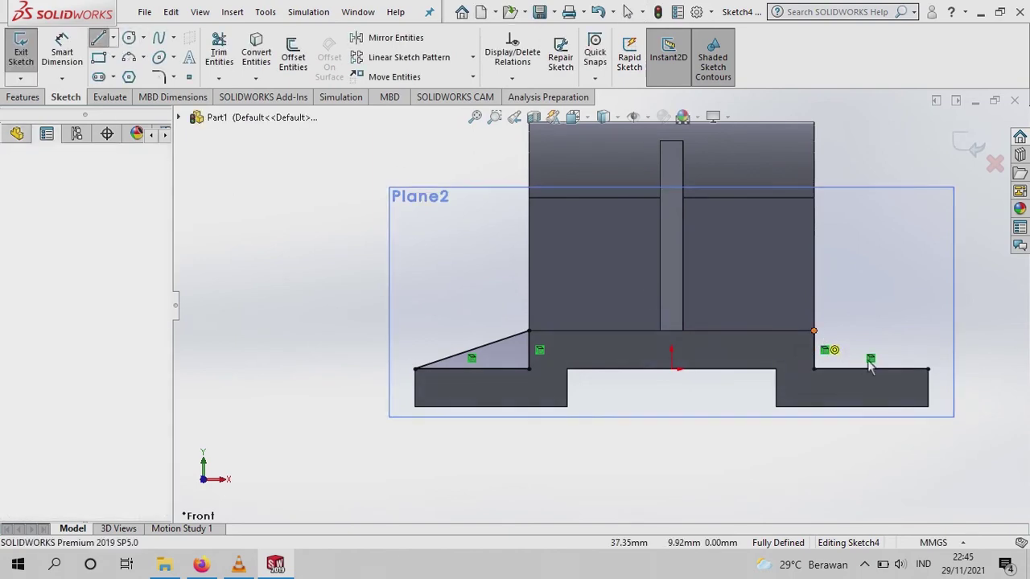
{"action": "double_click", "coordinate": [928, 370]}
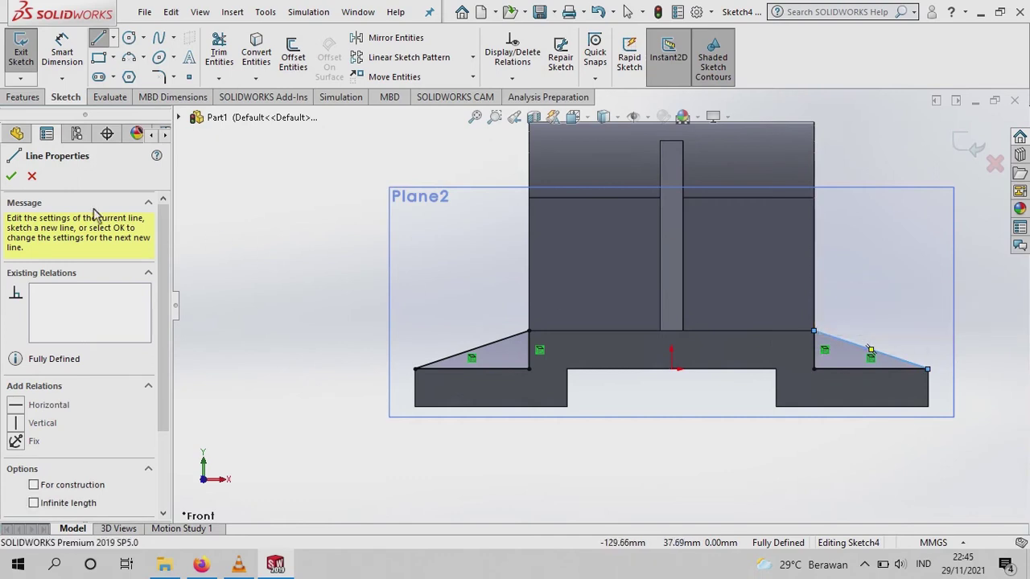
{"action": "left_click", "coordinate": [12, 177]}
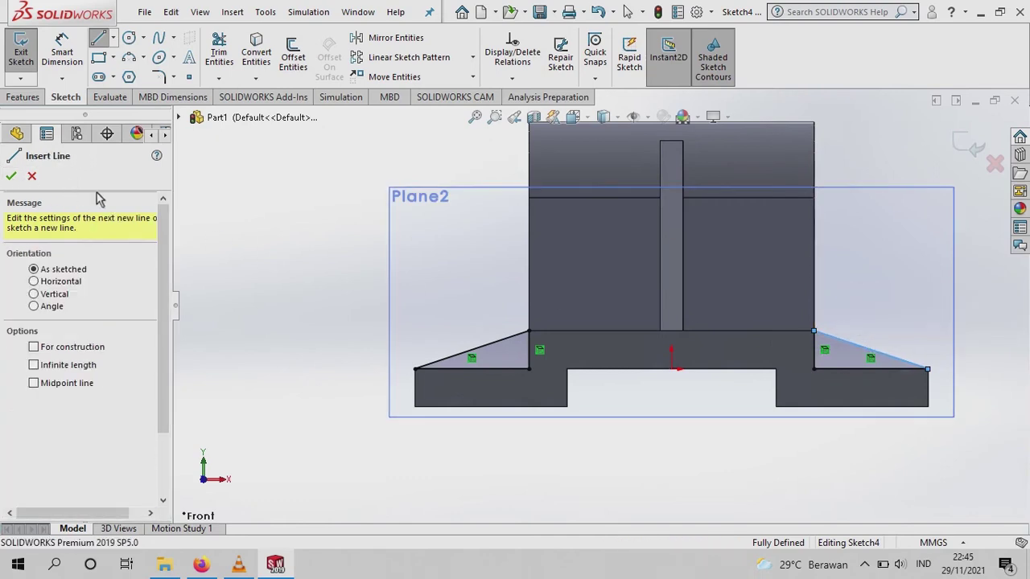
{"action": "left_click", "coordinate": [12, 176]}
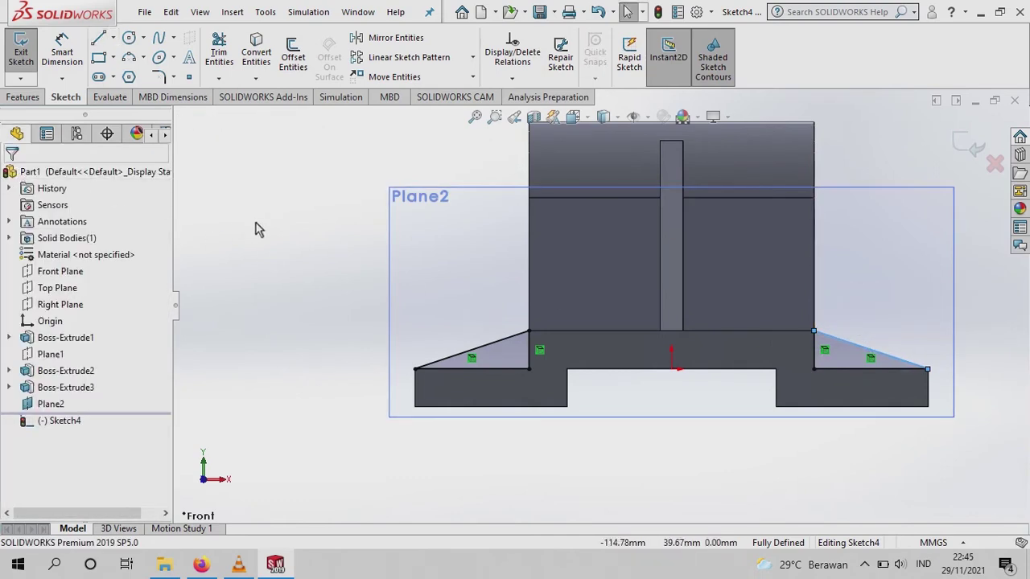
{"action": "left_click", "coordinate": [23, 96]}
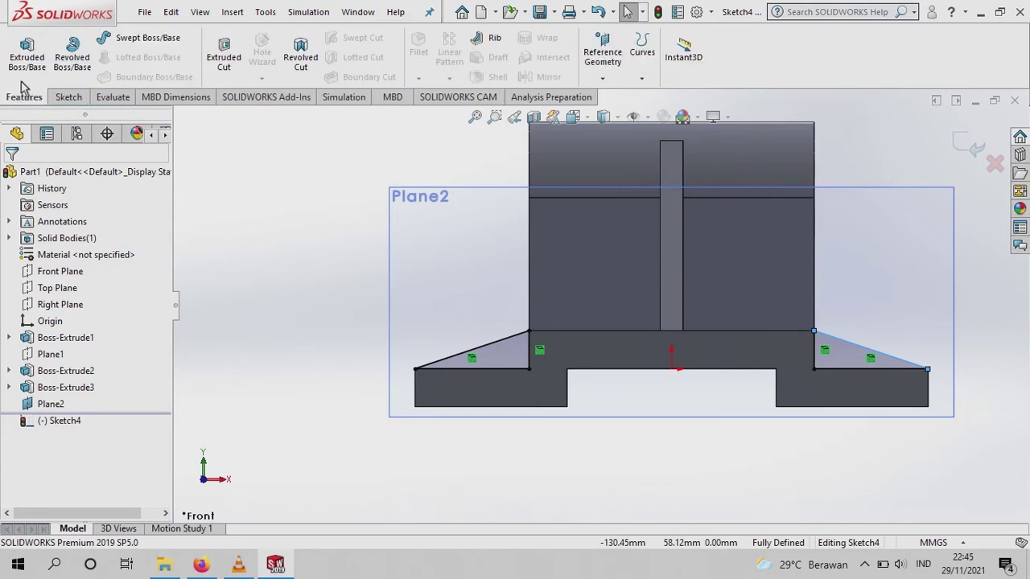
- Extrude both gusset triangles Mid Plane to 6.00 mm in trimetric view, creating Boss-Extrude4
{"action": "left_click", "coordinate": [617, 118]}
{"action": "left_click", "coordinate": [573, 117]}
{"action": "left_click", "coordinate": [573, 118]}
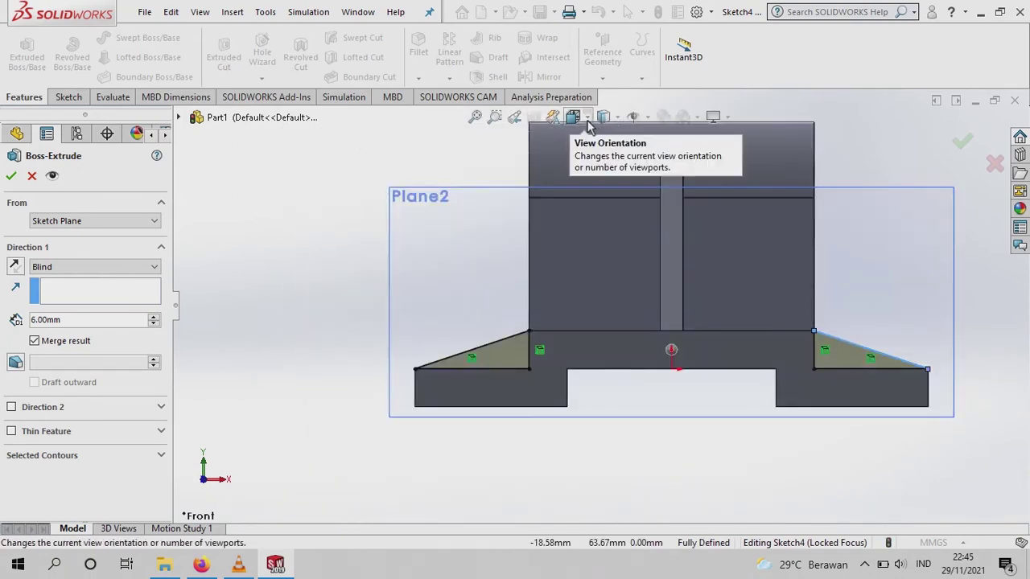
{"action": "left_click", "coordinate": [588, 120]}
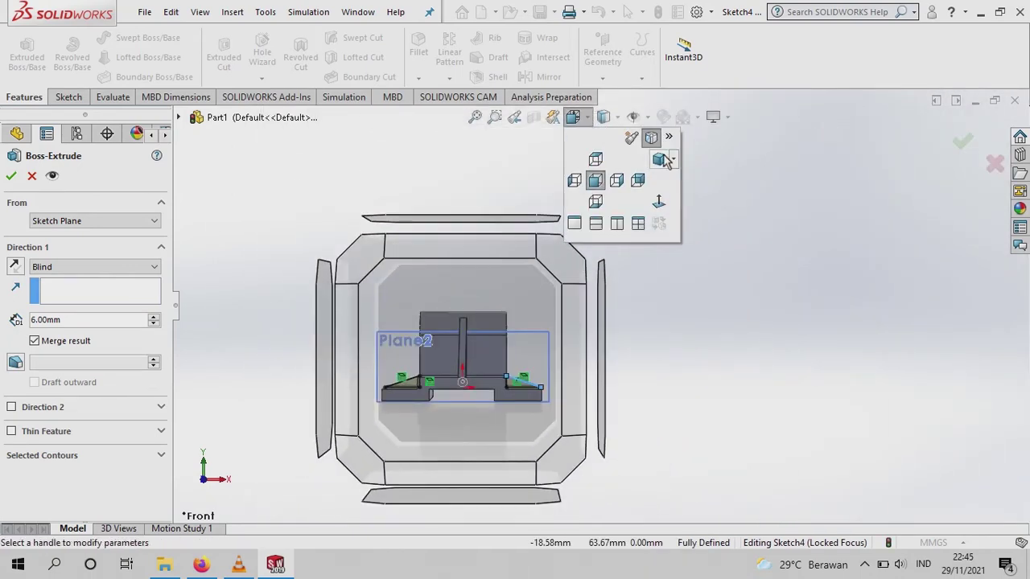
{"action": "left_click", "coordinate": [665, 160]}
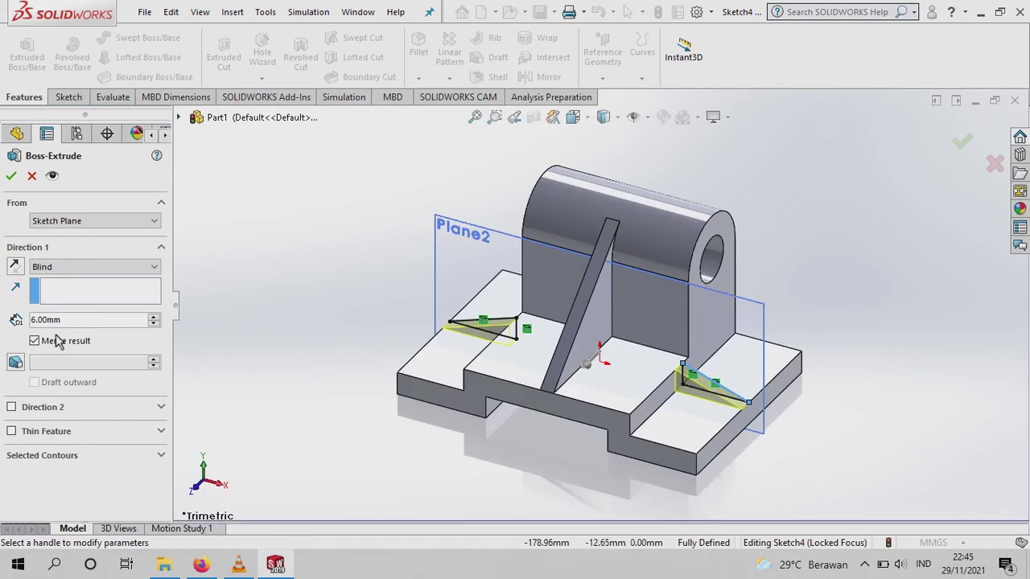
{"action": "left_click", "coordinate": [56, 266]}
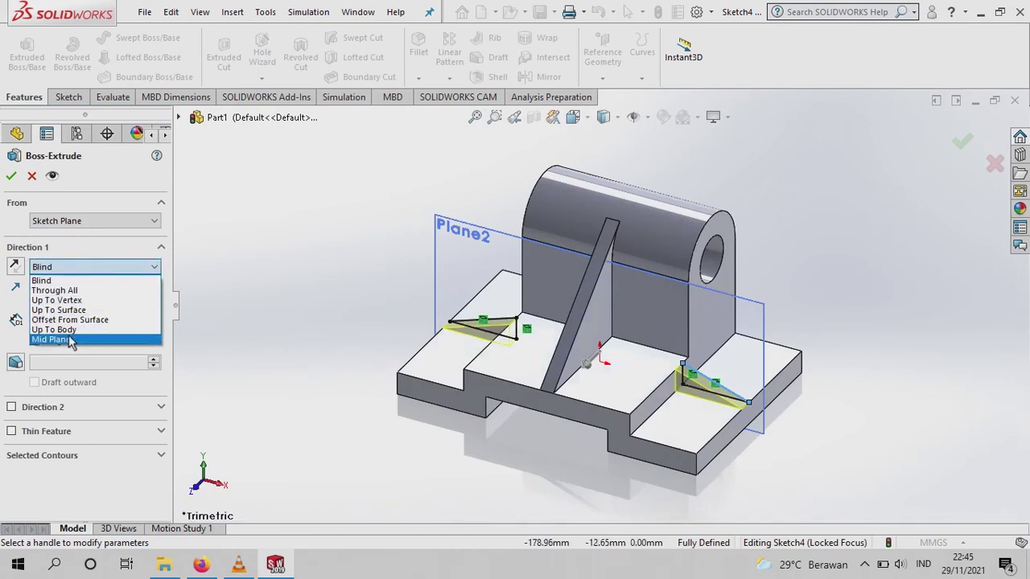
{"action": "left_click", "coordinate": [69, 341]}
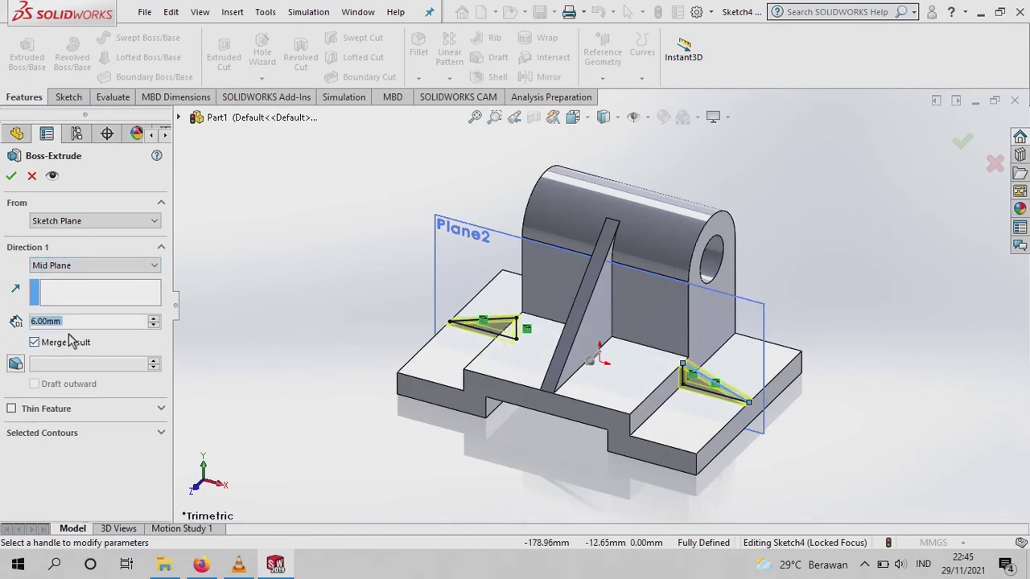
{"action": "left_click", "coordinate": [10, 176]}
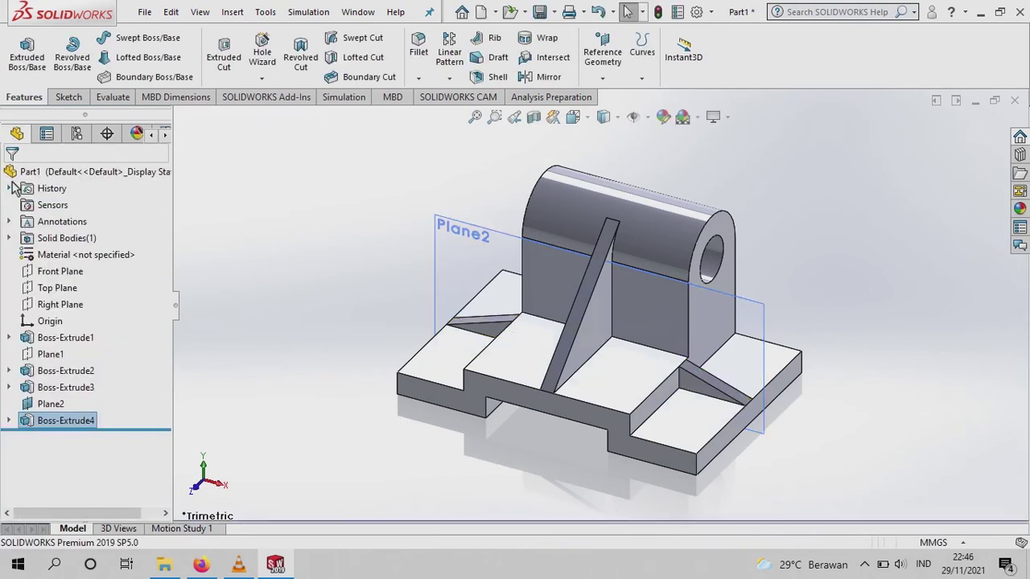
{"action": "left_click", "coordinate": [48, 405]}
- Hide Plane2, then start a sketch on the base's left top face viewed Normal To
{"action": "right_click", "coordinate": [49, 405]}
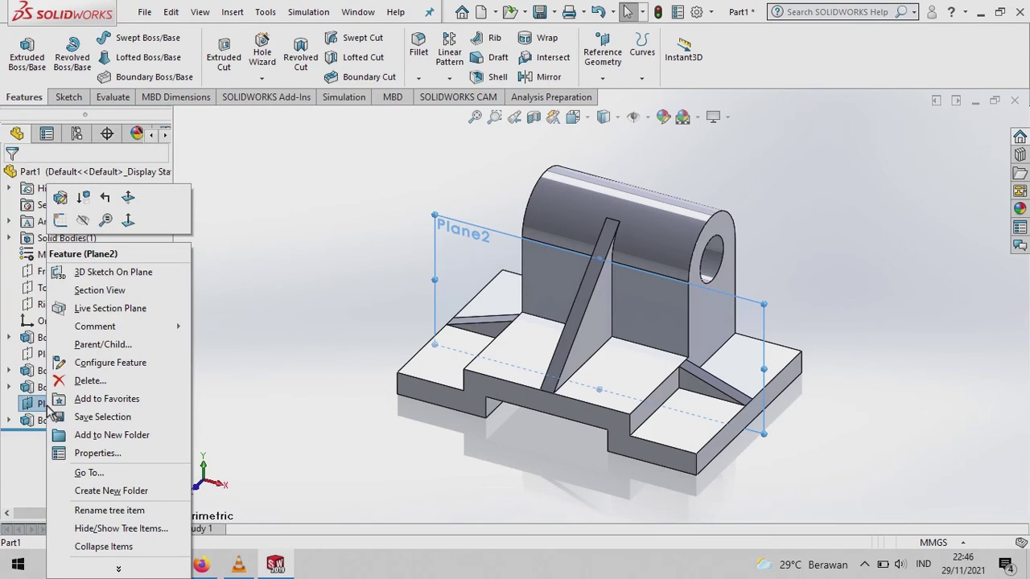
{"action": "left_click", "coordinate": [86, 224]}
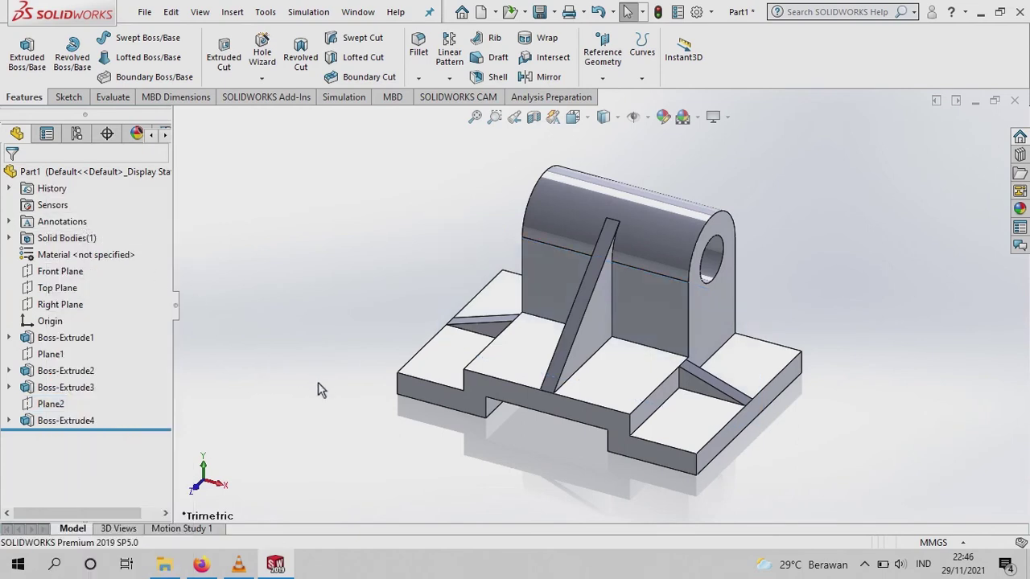
{"action": "left_click", "coordinate": [66, 97]}
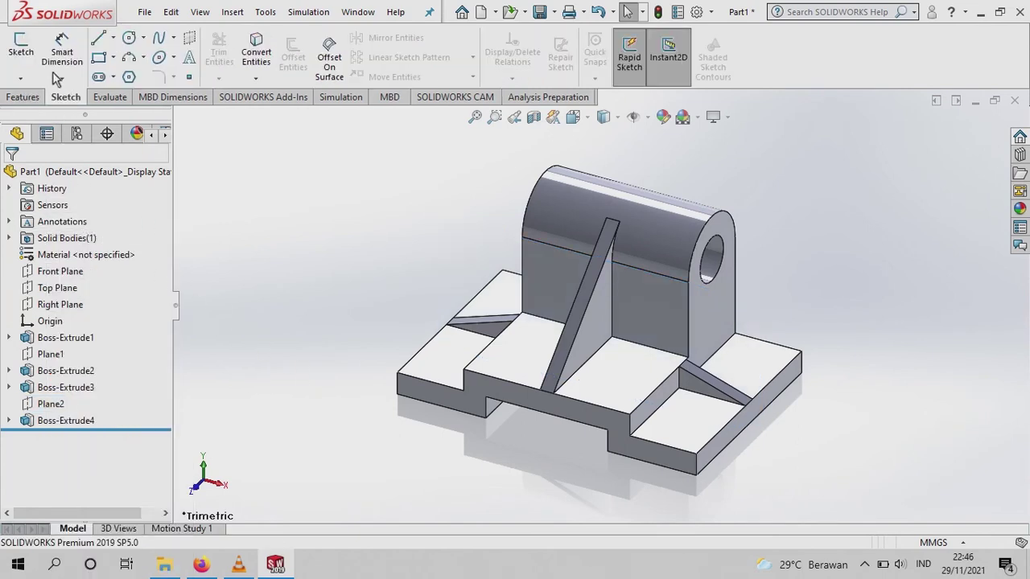
{"action": "left_click", "coordinate": [21, 47]}
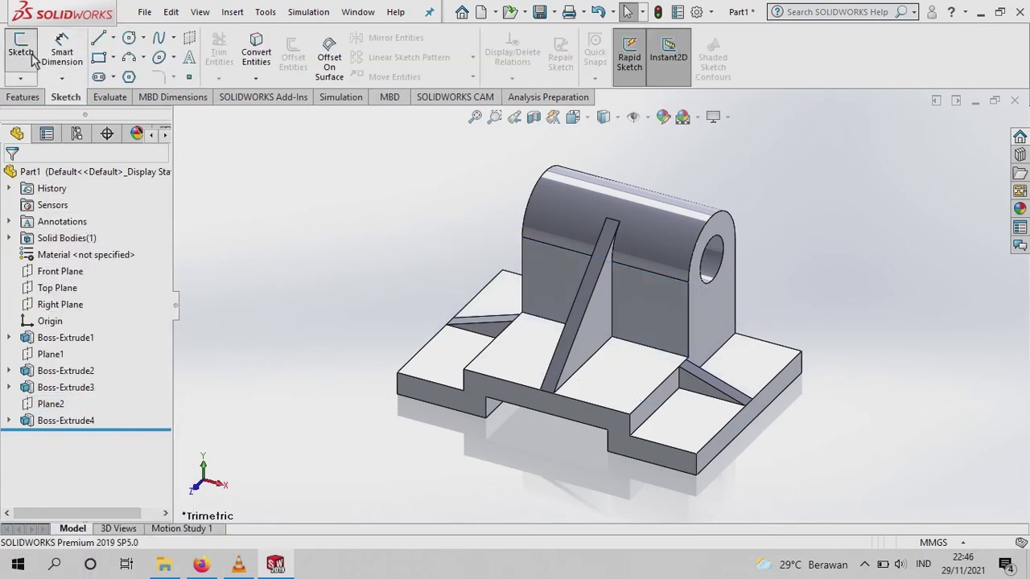
{"action": "left_click", "coordinate": [433, 379]}
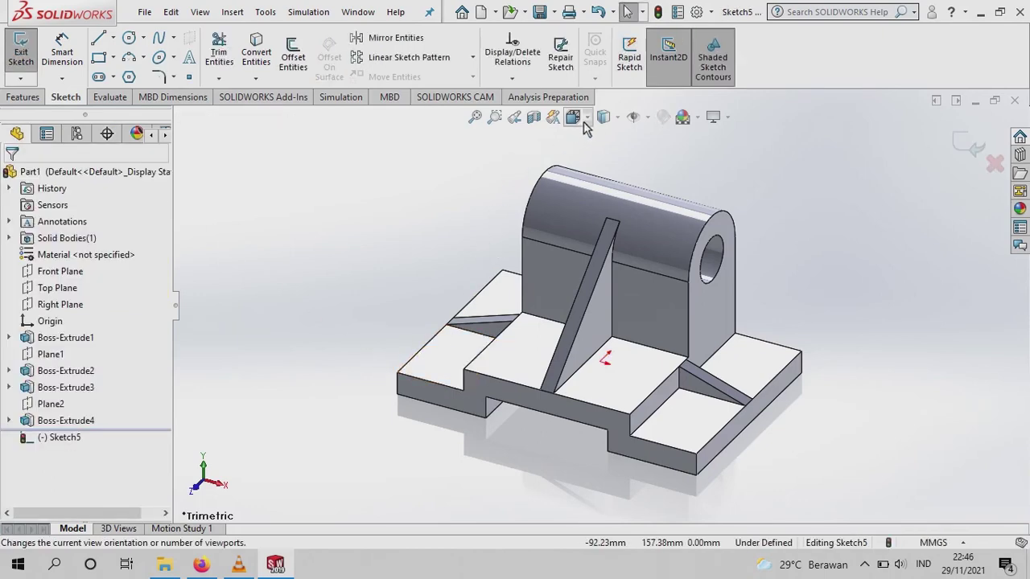
{"action": "left_click", "coordinate": [574, 118]}
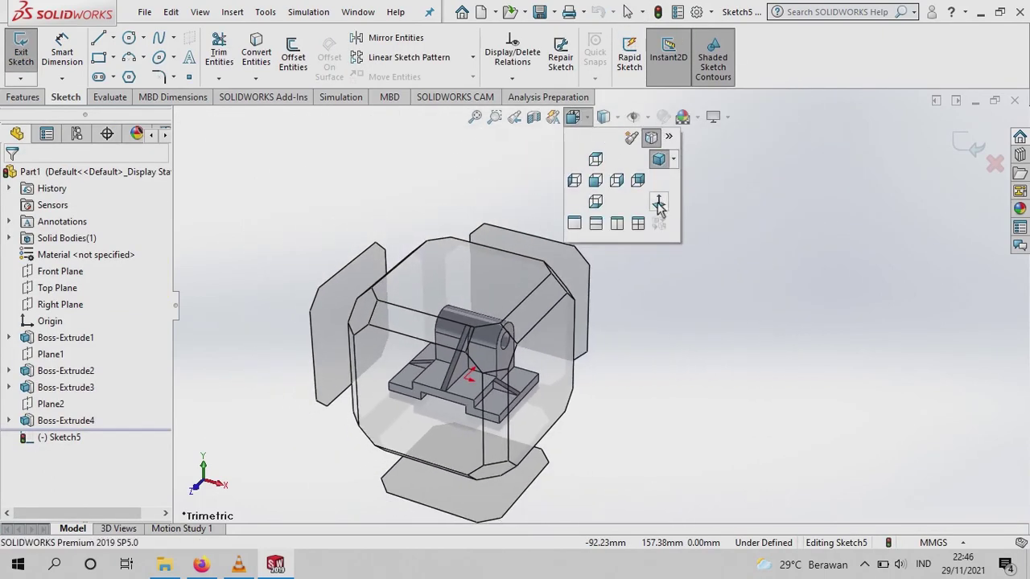
{"action": "left_click", "coordinate": [658, 203]}
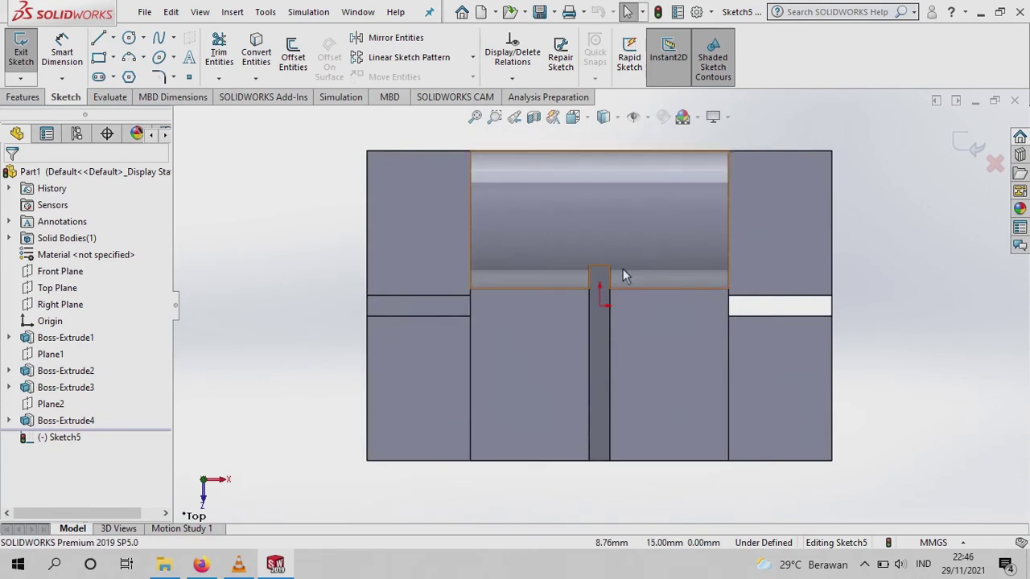
- Draw two circles on the left side, one in the lower and one in the upper block
{"action": "left_click", "coordinate": [127, 38]}
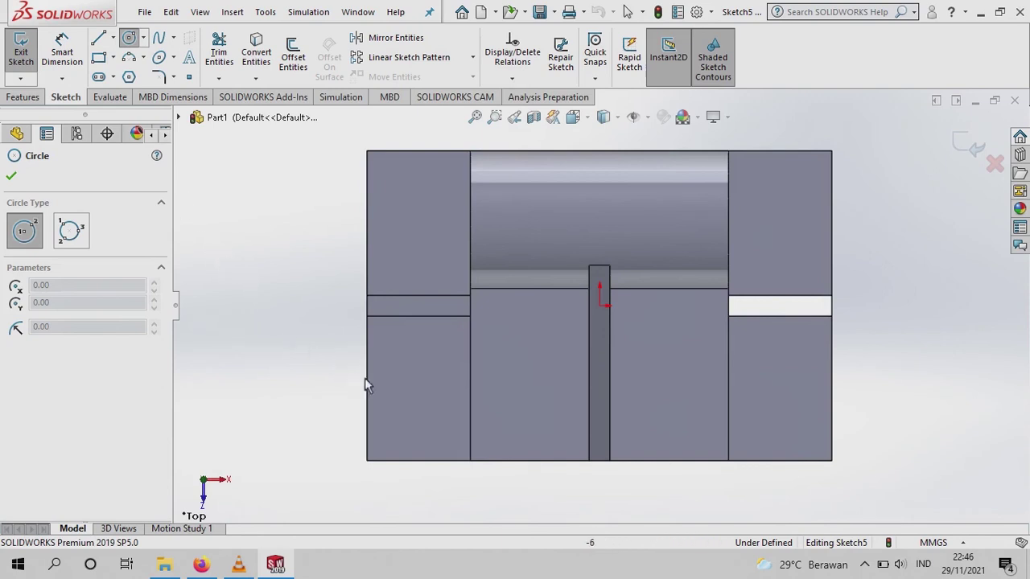
{"action": "left_click", "coordinate": [422, 388]}
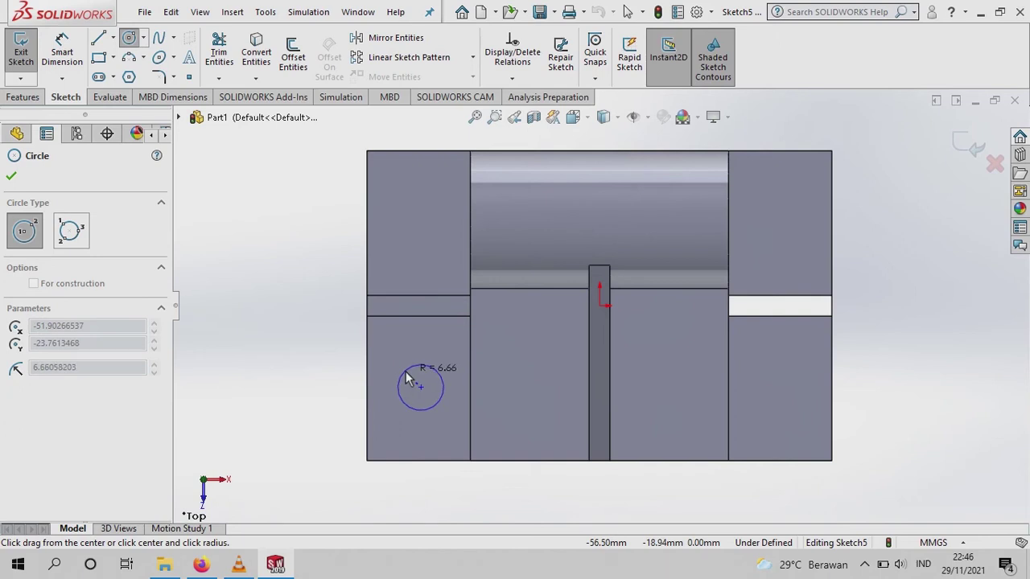
{"action": "left_click", "coordinate": [406, 373]}
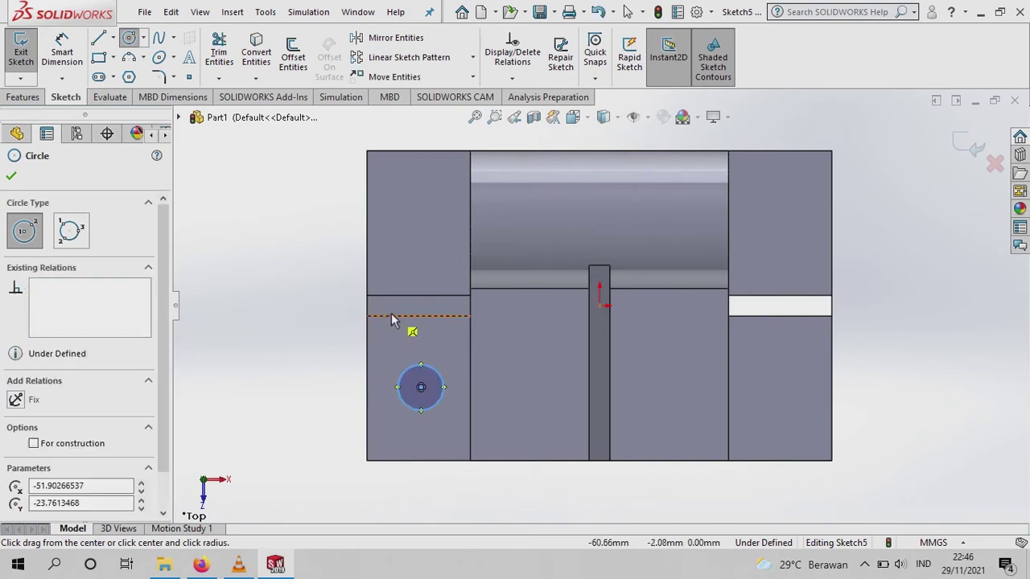
{"action": "left_click", "coordinate": [407, 207]}
{"action": "left_click", "coordinate": [427, 231]}
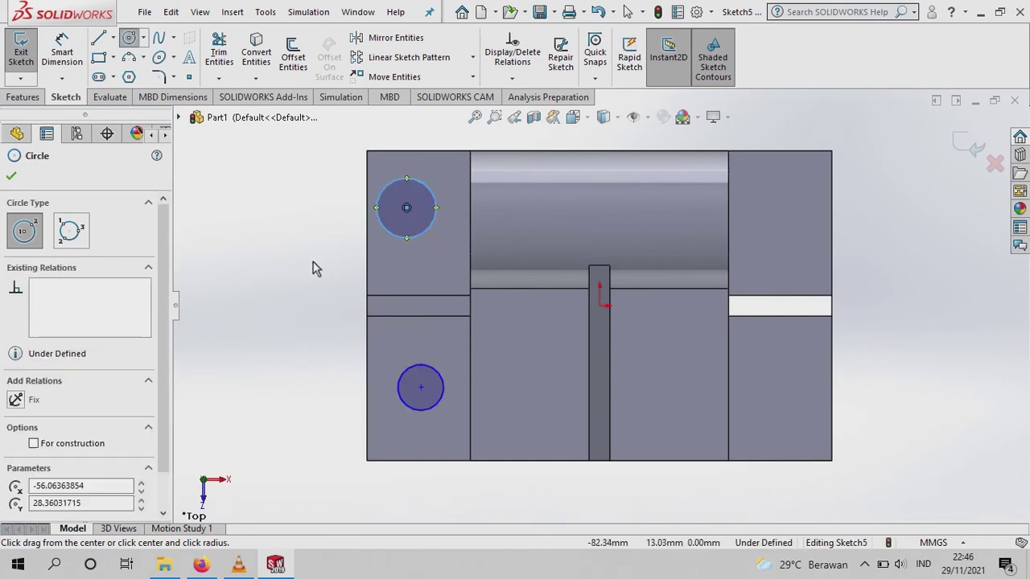
{"action": "left_click", "coordinate": [10, 177]}
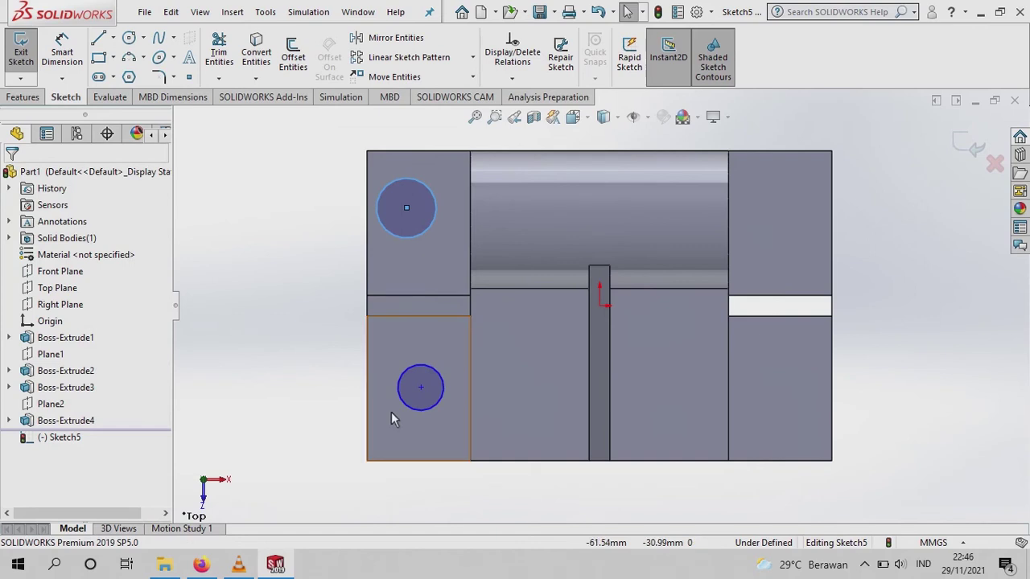
- Make the two circles Equal and align their centres Vertical
{"action": "left_click", "coordinate": [416, 412]}
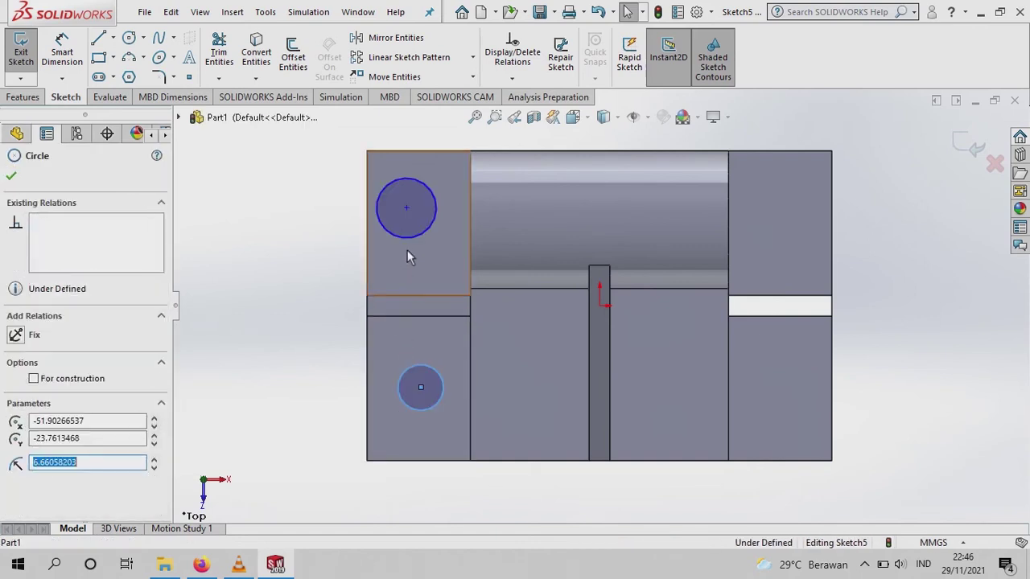
{"action": "left_click", "coordinate": [409, 240], "text": "ctrl"}
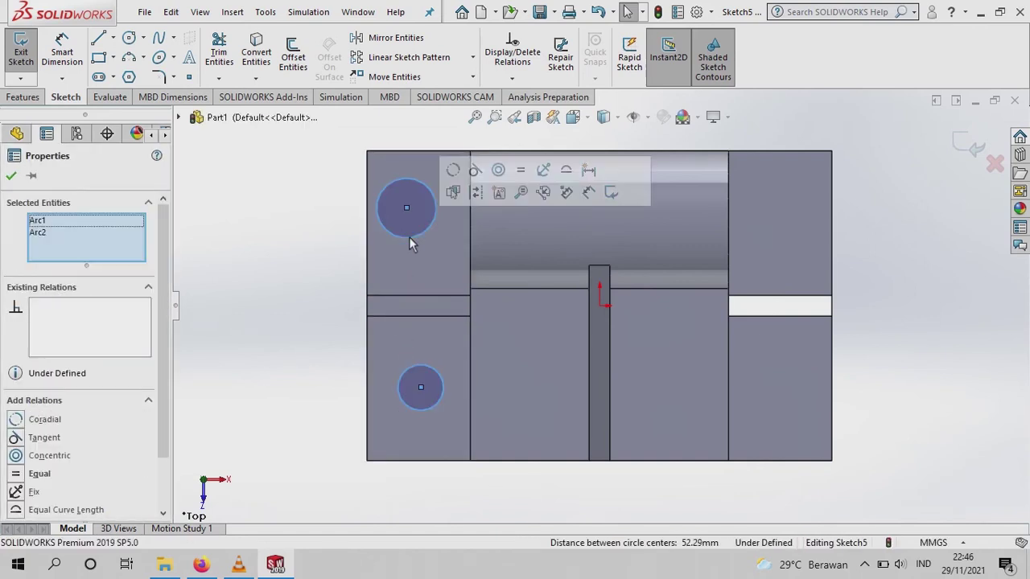
{"action": "left_click", "coordinate": [521, 175]}
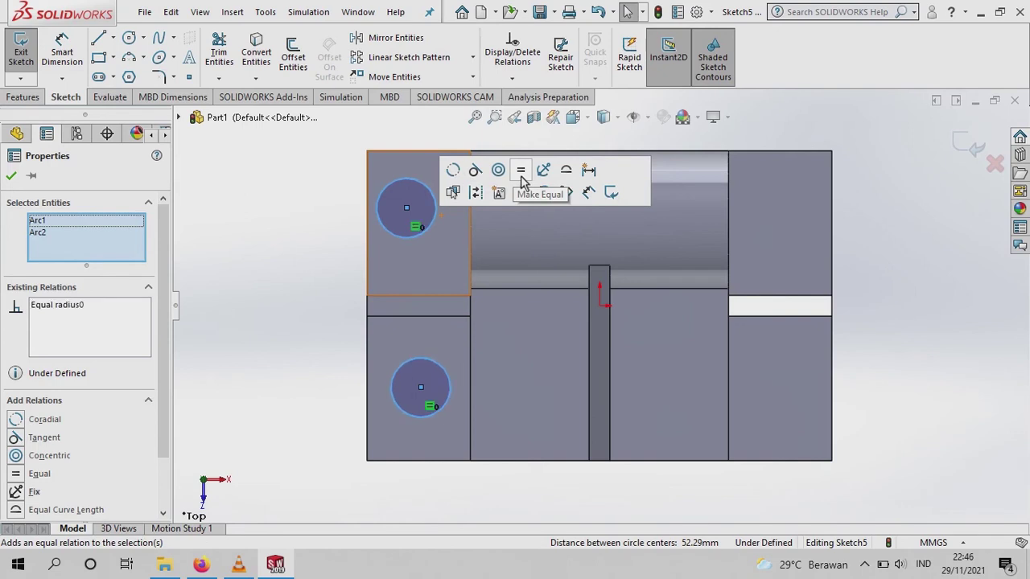
{"action": "left_click", "coordinate": [12, 176]}
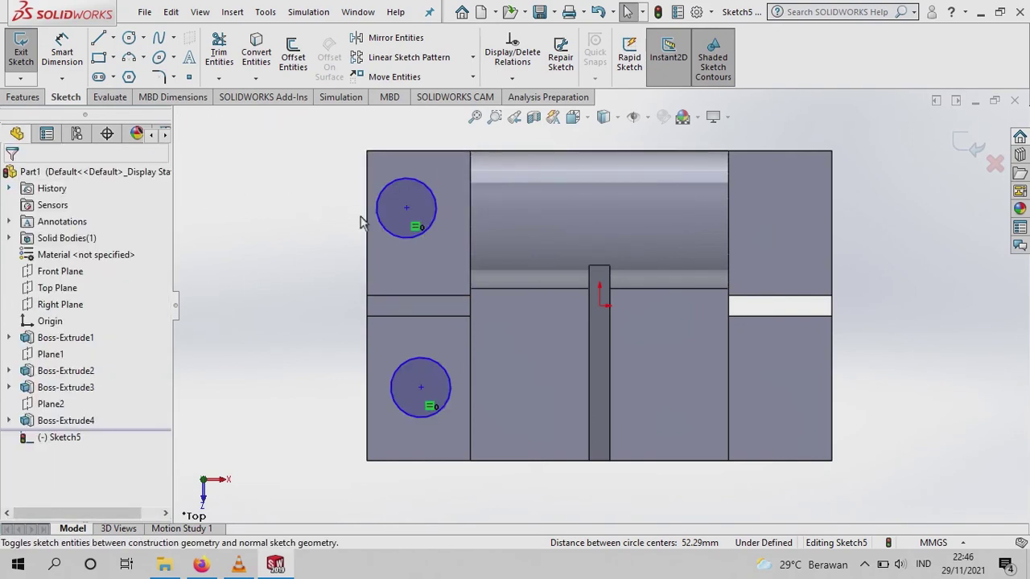
{"action": "left_click", "coordinate": [421, 389]}
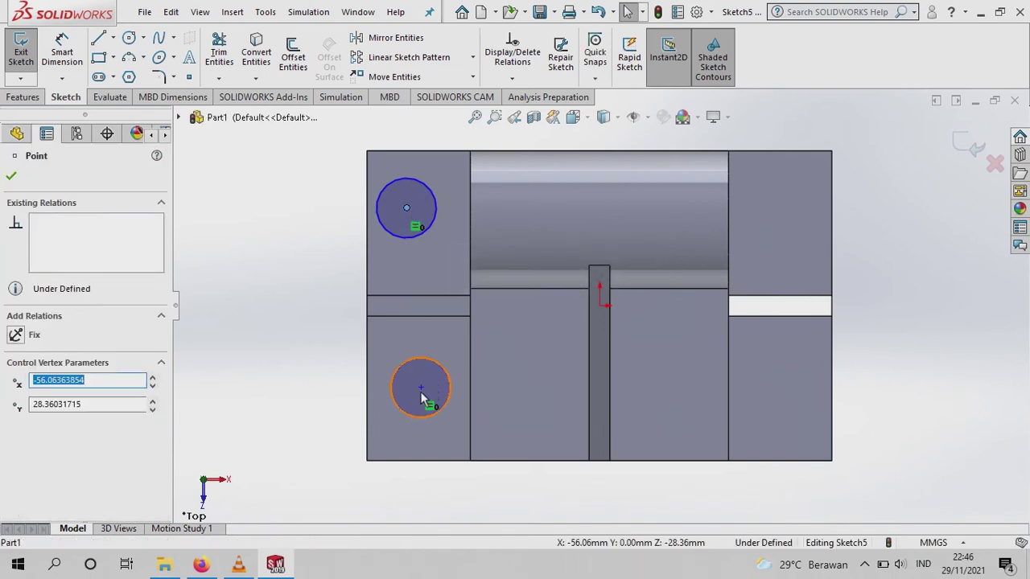
{"action": "left_click", "coordinate": [471, 296], "text": "ctrl"}
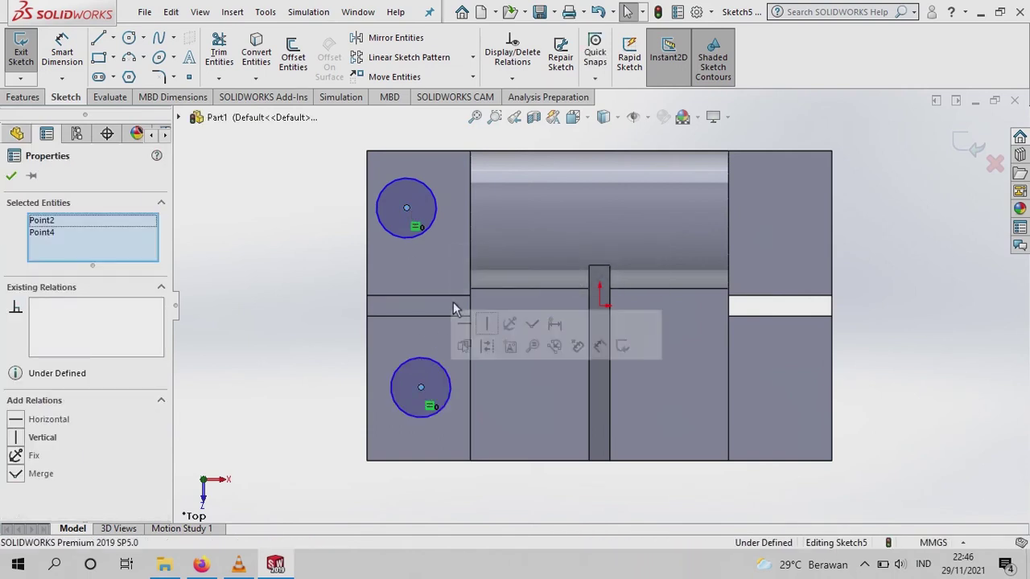
{"action": "left_click", "coordinate": [486, 329]}
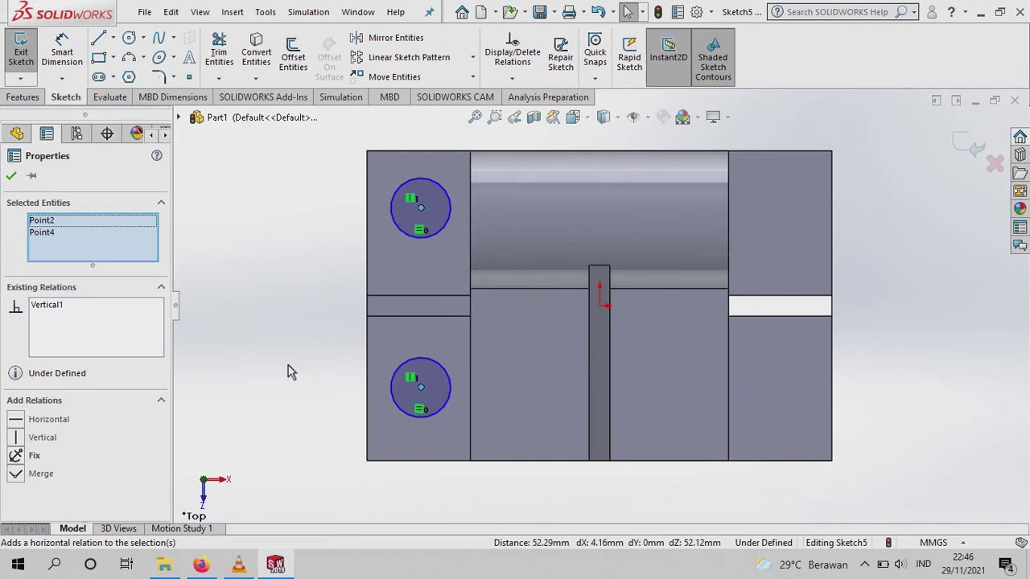
{"action": "left_click", "coordinate": [11, 178]}
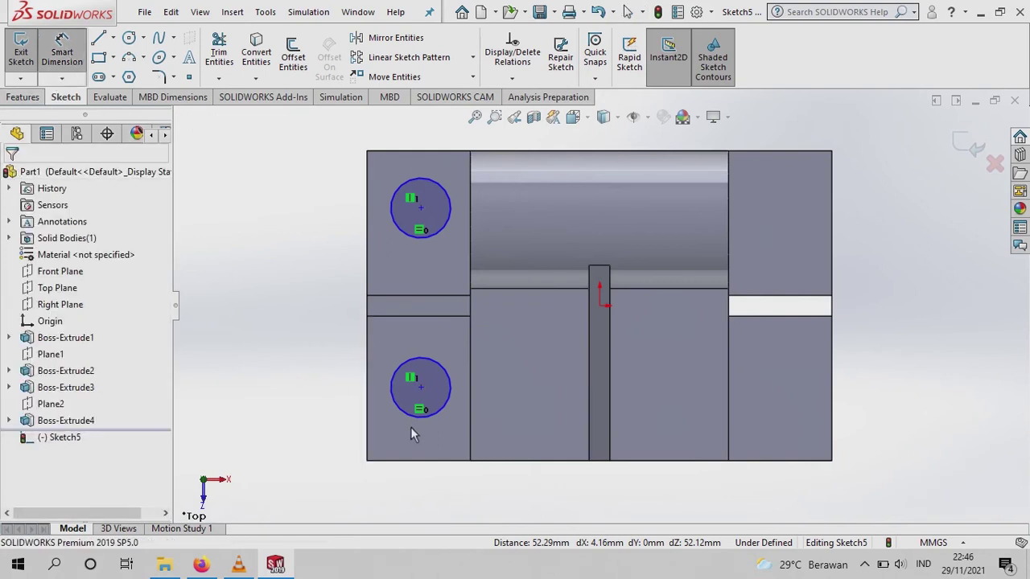
- Dimension the lower circle centre 20 mm above the bottom edge and the centres 50 mm apart
{"action": "left_click", "coordinate": [420, 389]}
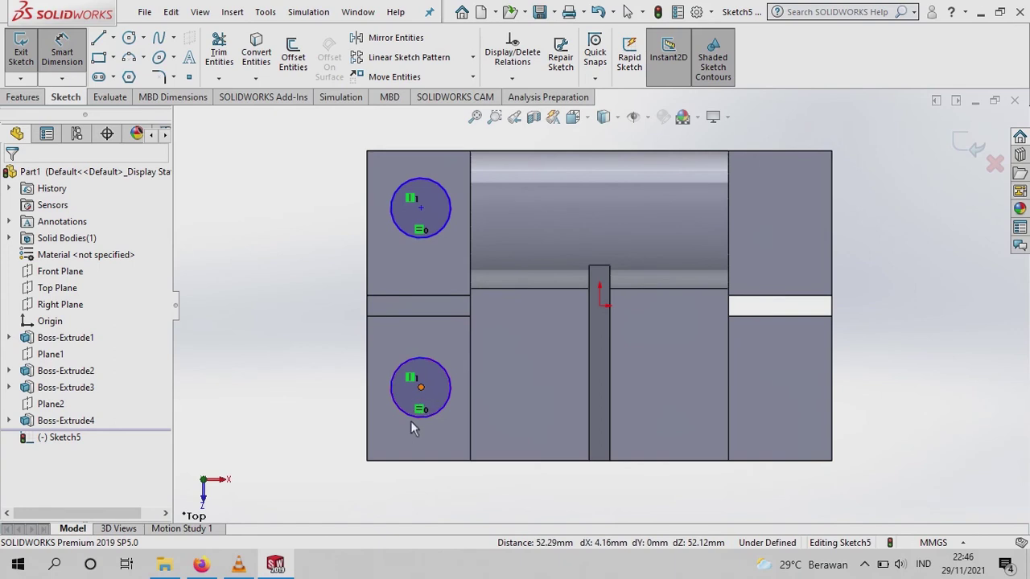
{"action": "left_click", "coordinate": [406, 461]}
{"action": "left_click", "coordinate": [317, 435]}
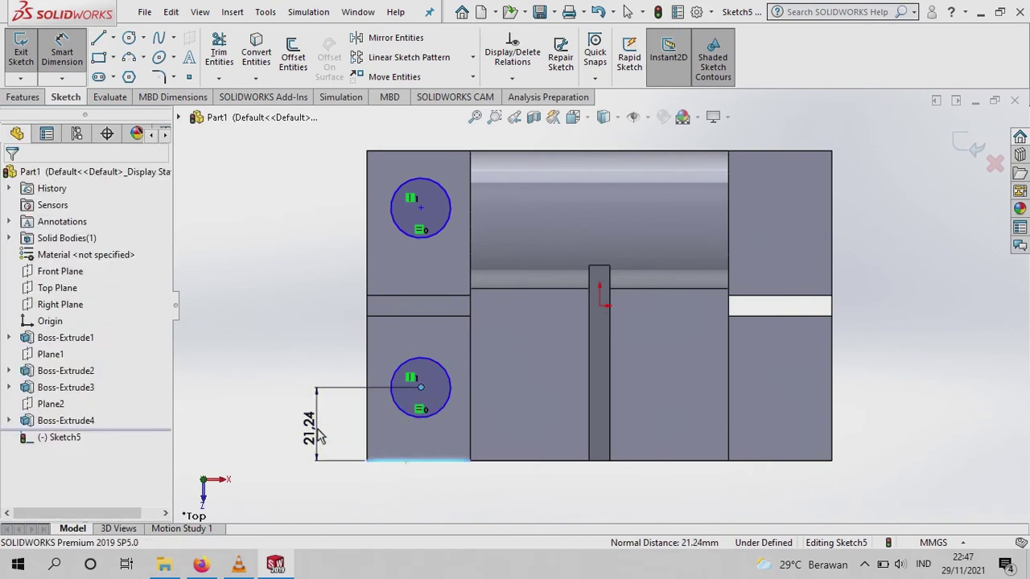
{"action": "type", "text": "20"}
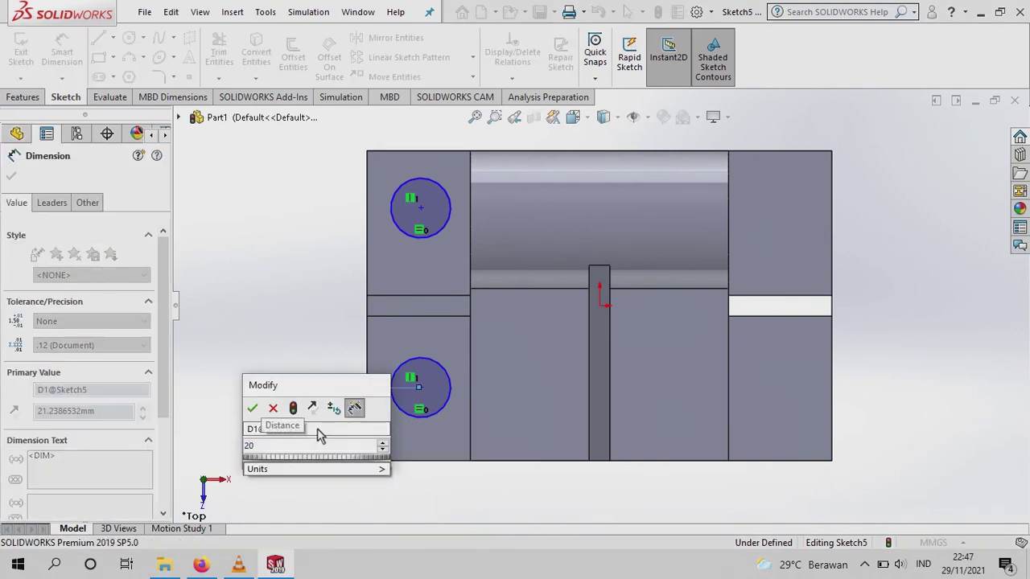
{"action": "left_click", "coordinate": [252, 410]}
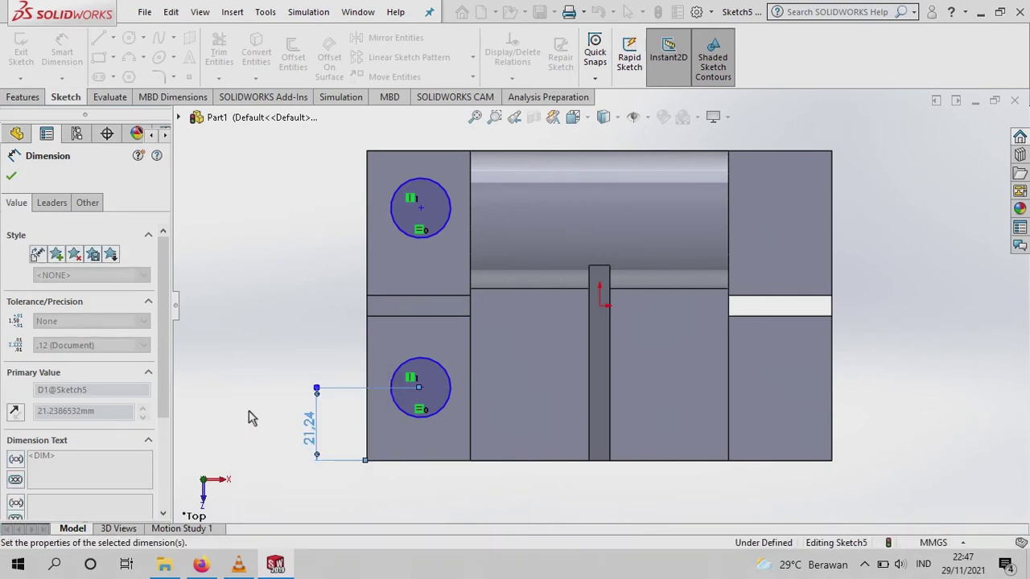
{"action": "left_click", "coordinate": [421, 212]}
{"action": "left_click", "coordinate": [420, 393]}
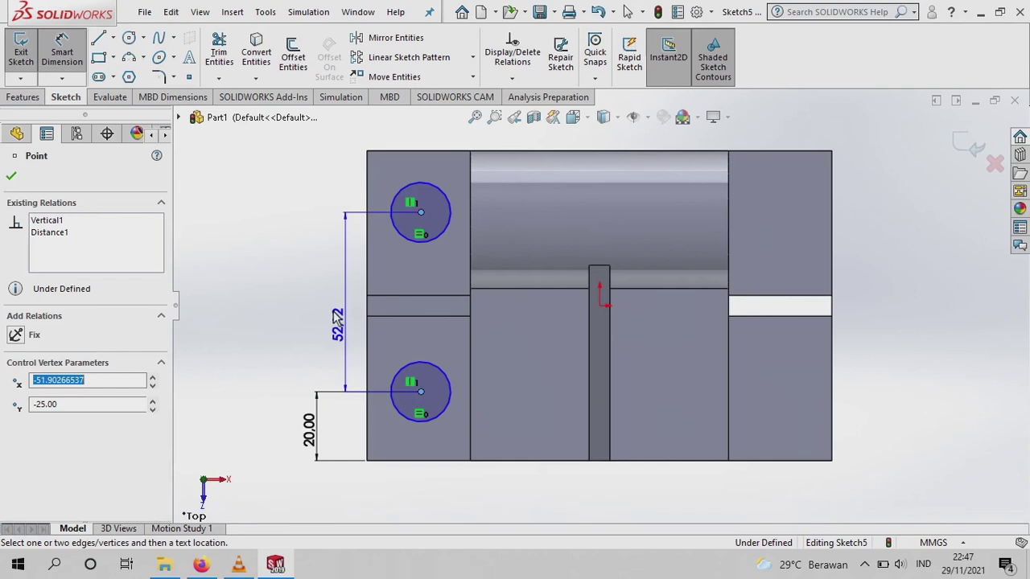
{"action": "left_click", "coordinate": [319, 304]}
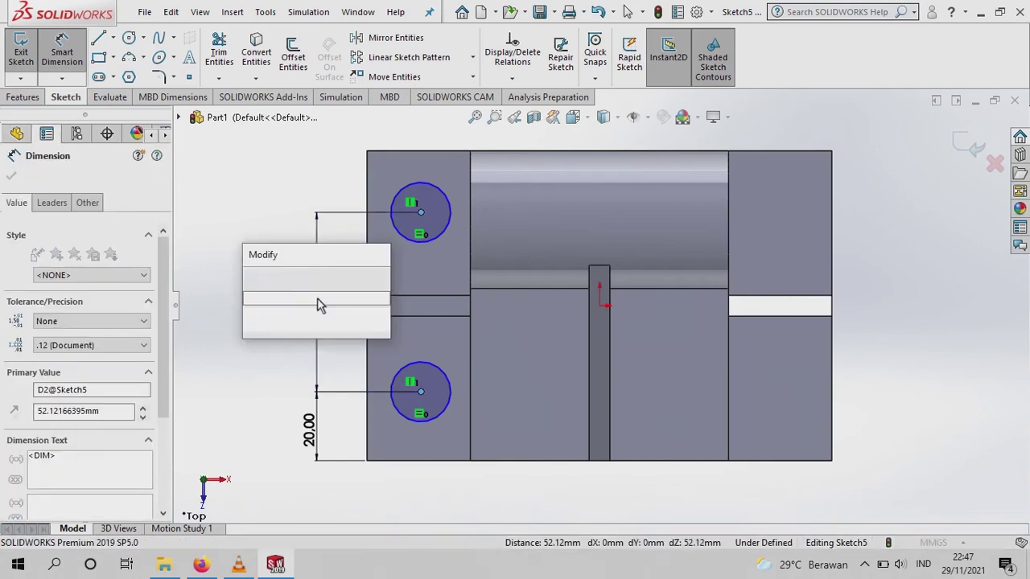
{"action": "type", "text": "50"}
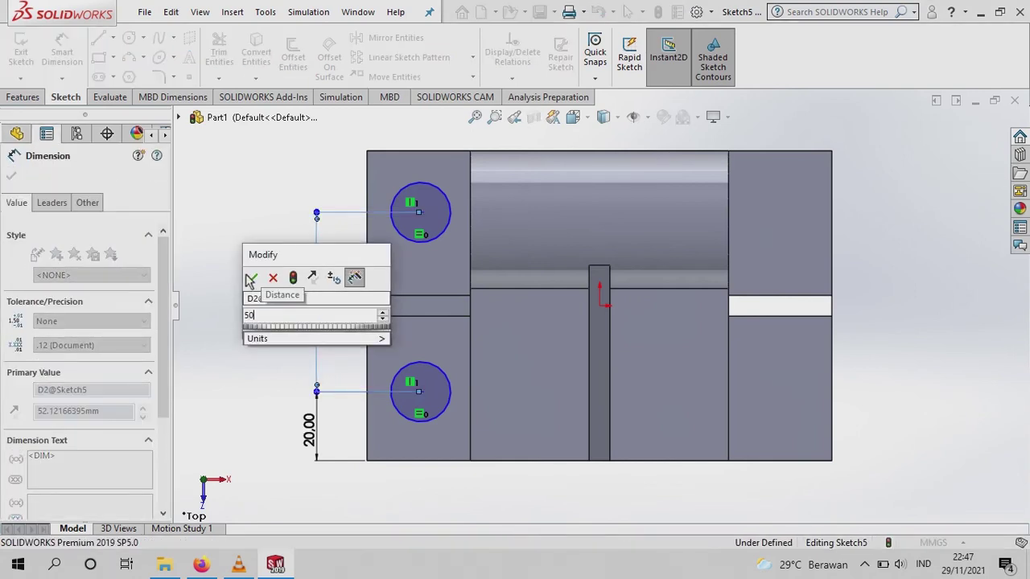
{"action": "left_click", "coordinate": [251, 278]}
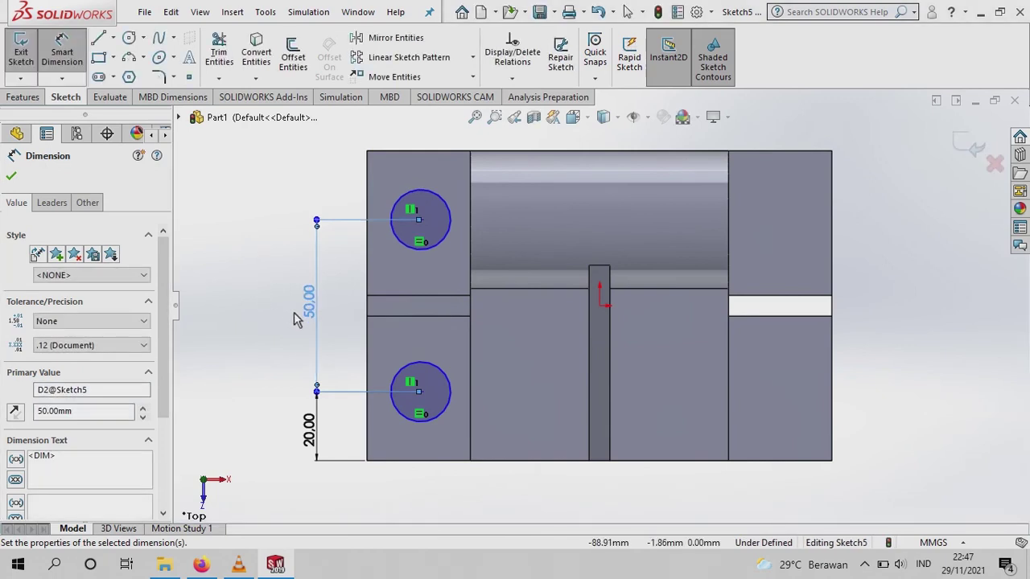
- Dimension the hole centre 15 mm from the base's left edge
{"action": "left_click", "coordinate": [367, 418]}
{"action": "left_click", "coordinate": [420, 391]}
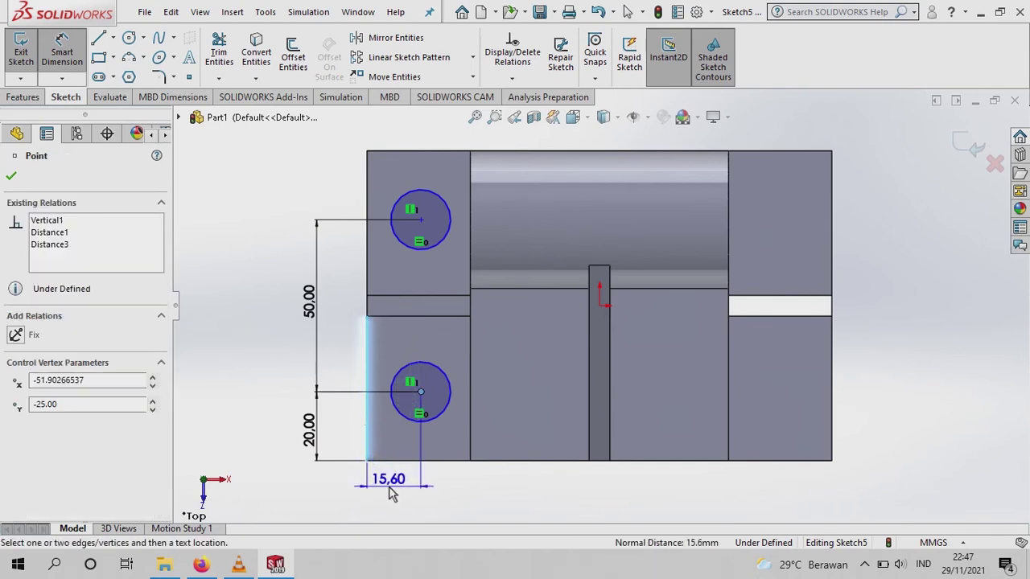
{"action": "left_click", "coordinate": [392, 494]}
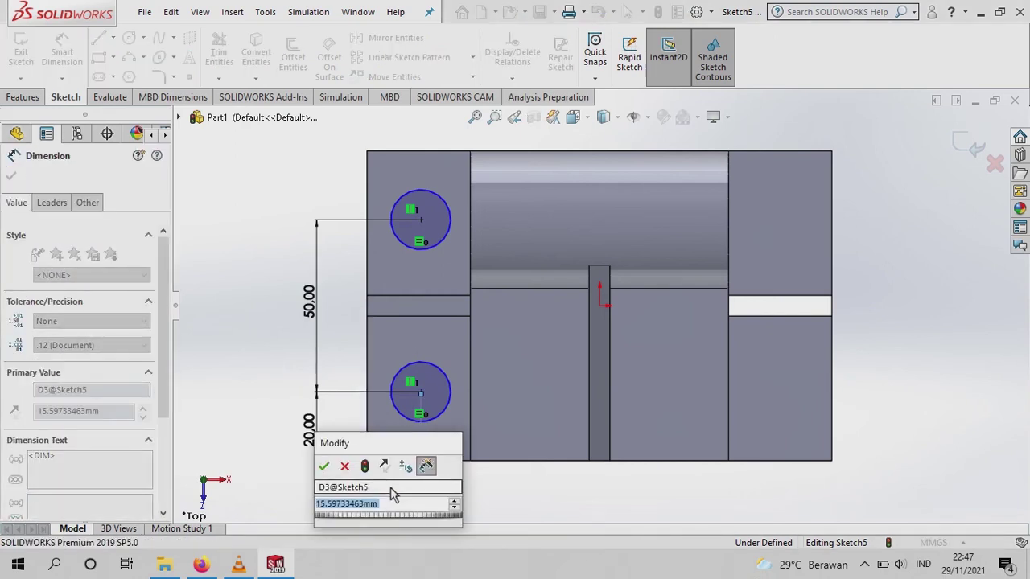
{"action": "type", "text": "15"}
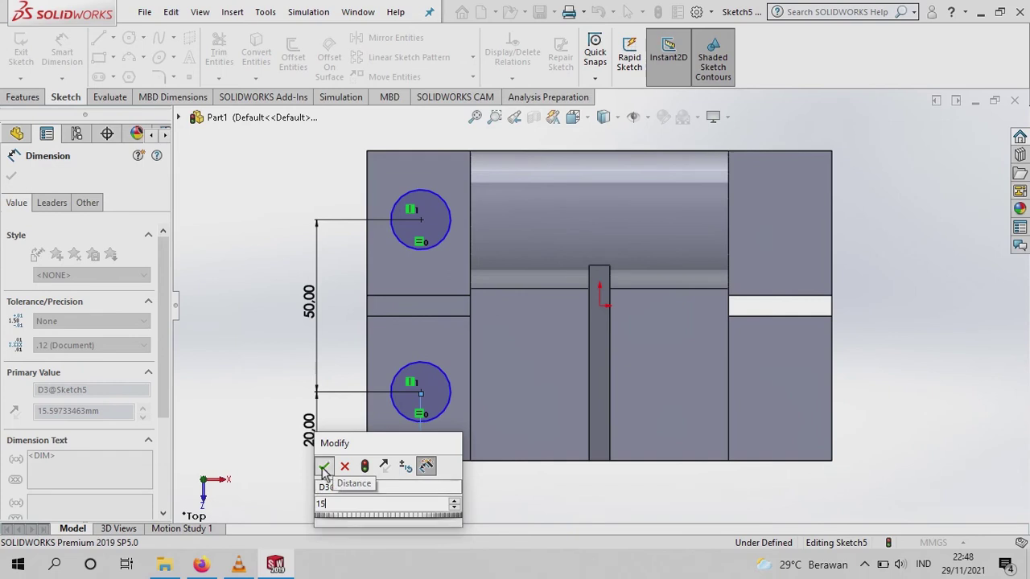
{"action": "left_click", "coordinate": [322, 467]}
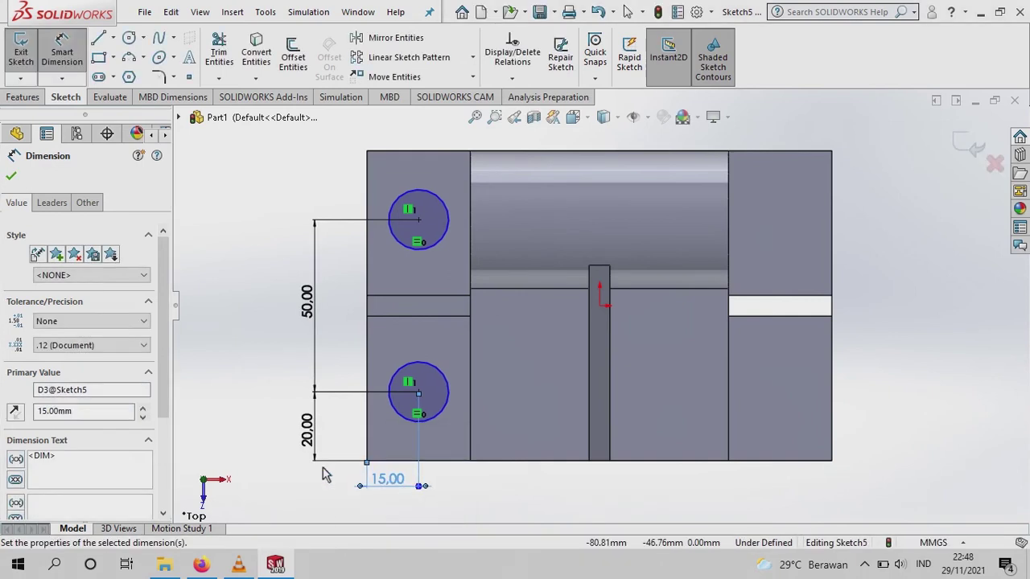
{"action": "key", "text": "z"}
{"action": "key", "text": "Escape"}
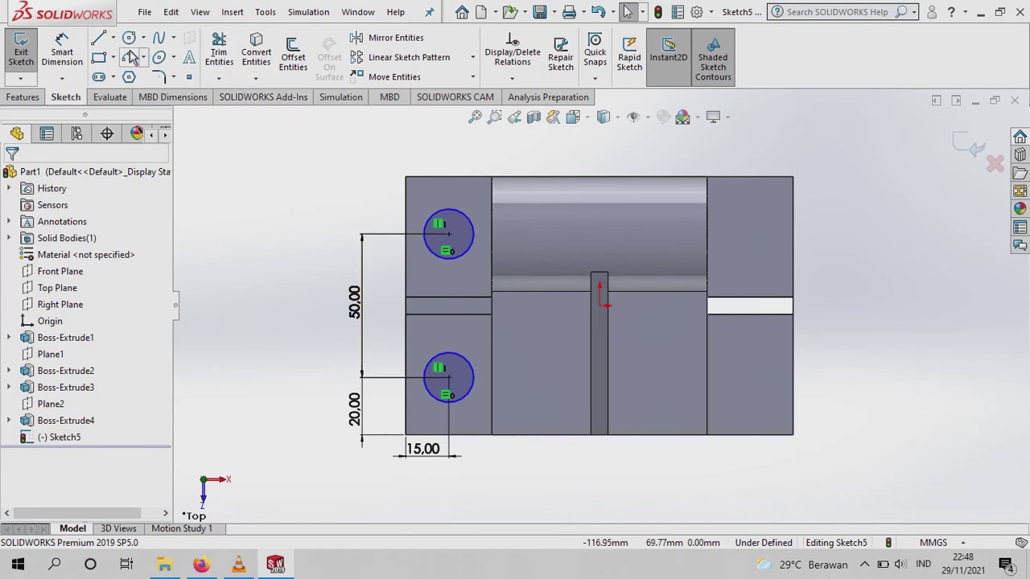
- Draw a vertical construction centreline down from the sketch origin
{"action": "left_click", "coordinate": [97, 46]}
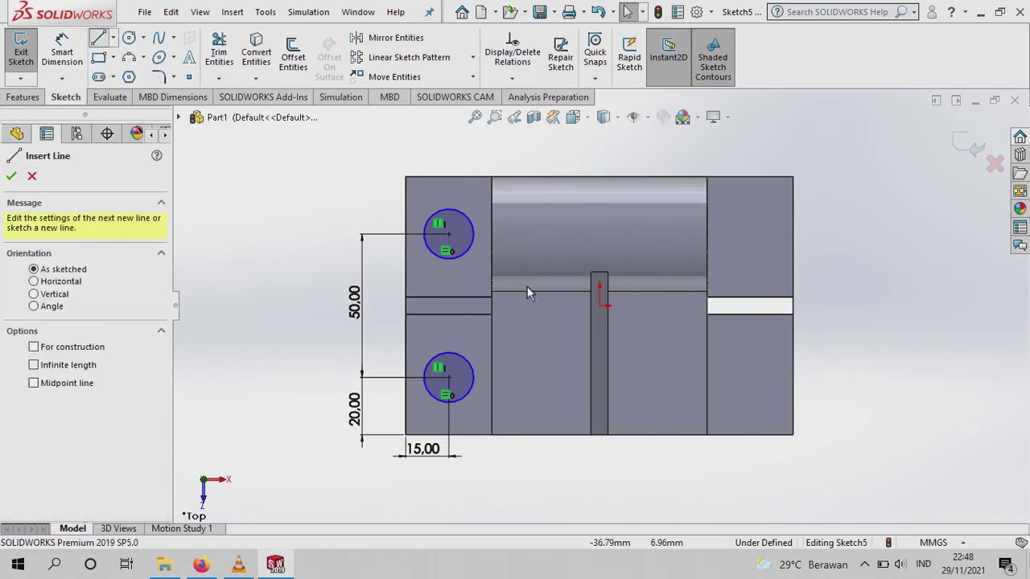
{"action": "left_click", "coordinate": [599, 307]}
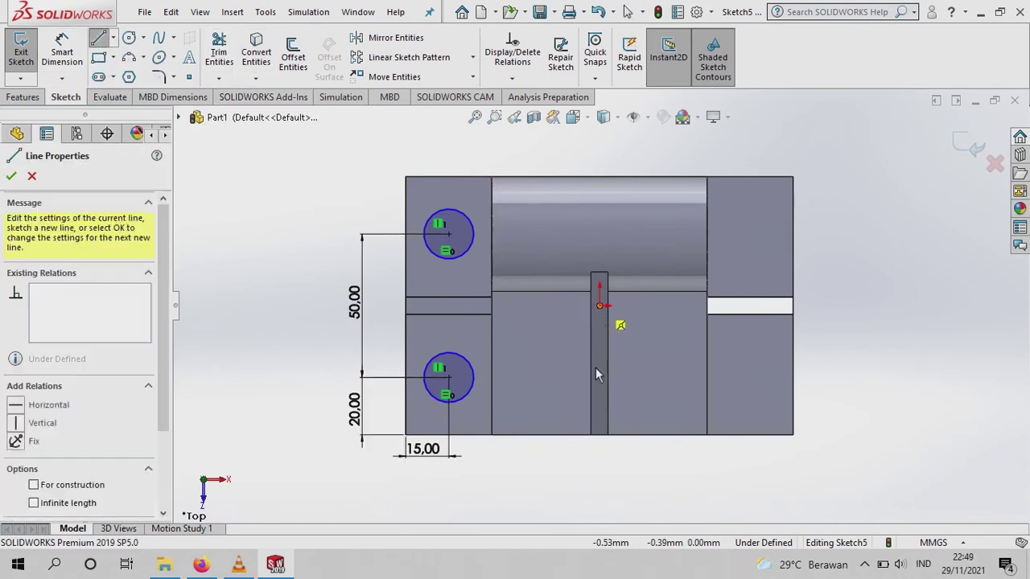
{"action": "left_click", "coordinate": [600, 466]}
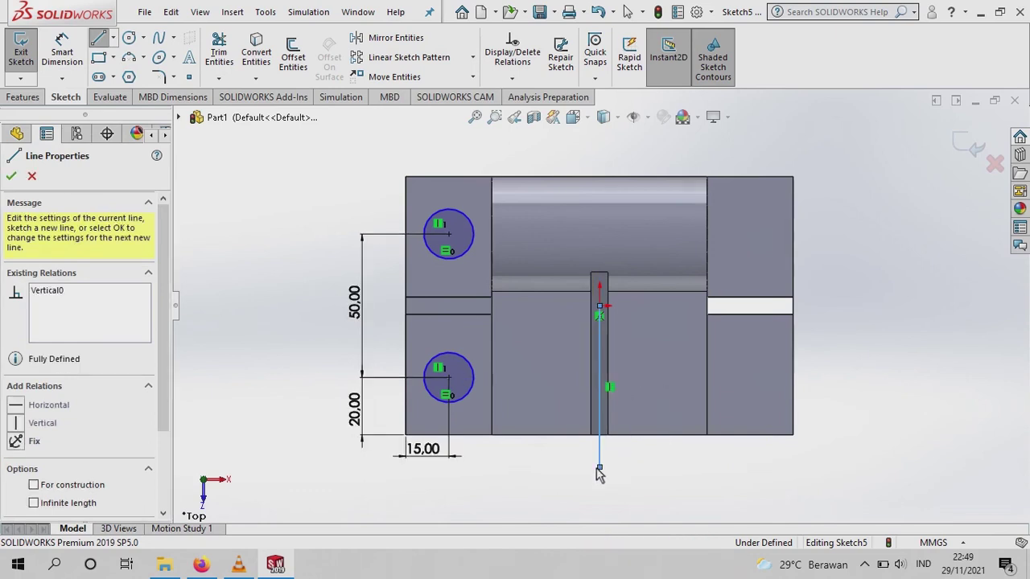
{"action": "left_click", "coordinate": [103, 45]}
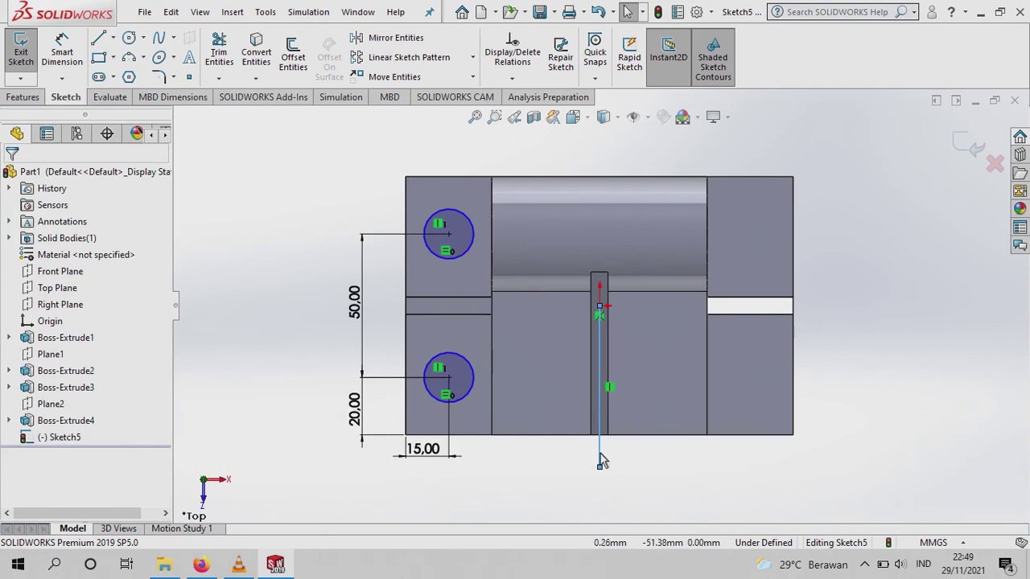
{"action": "left_click", "coordinate": [599, 455]}
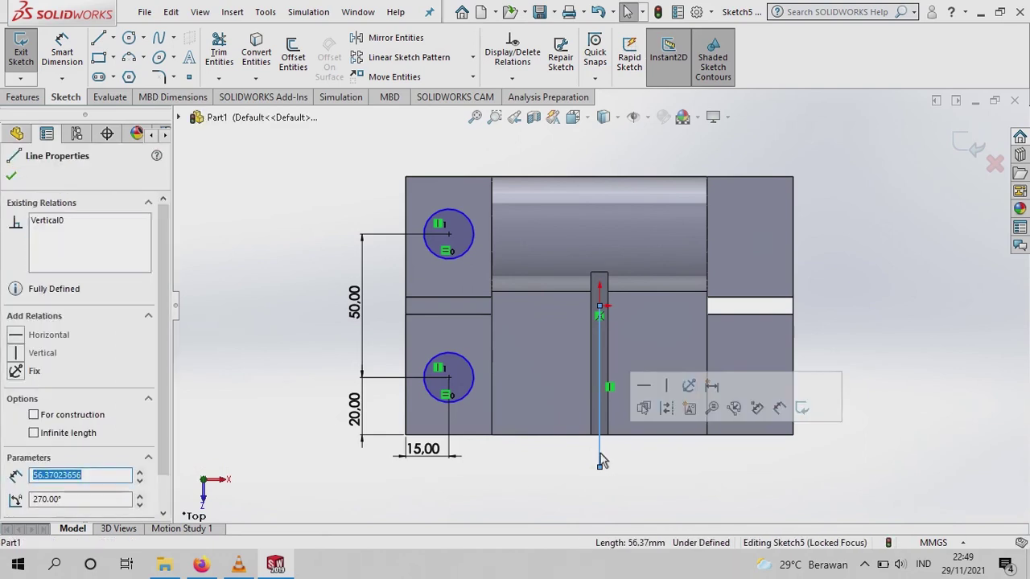
{"action": "left_click", "coordinate": [666, 408]}
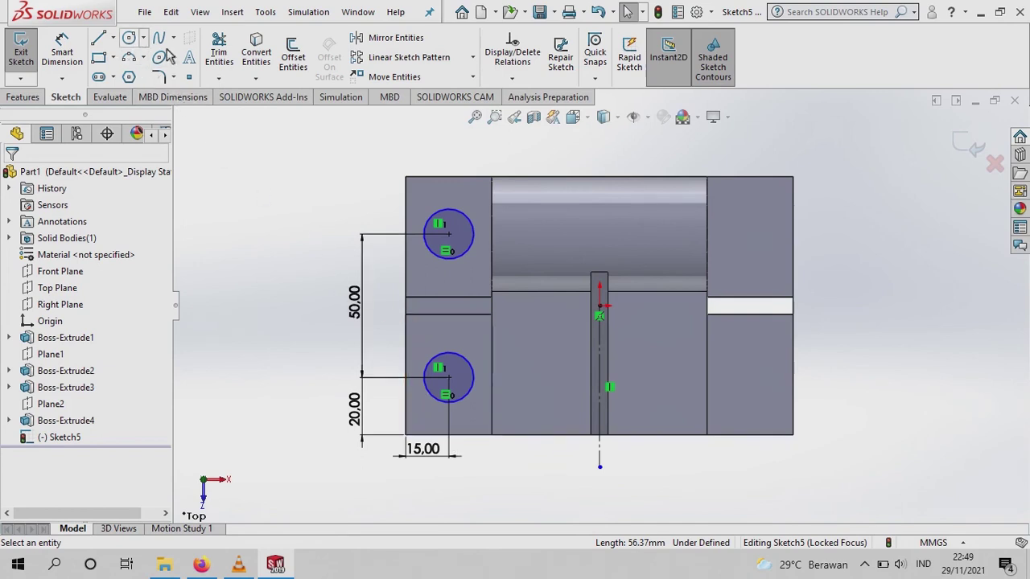
- Mirror both hole circles about the centreline to get four circles
{"action": "left_click", "coordinate": [392, 38]}
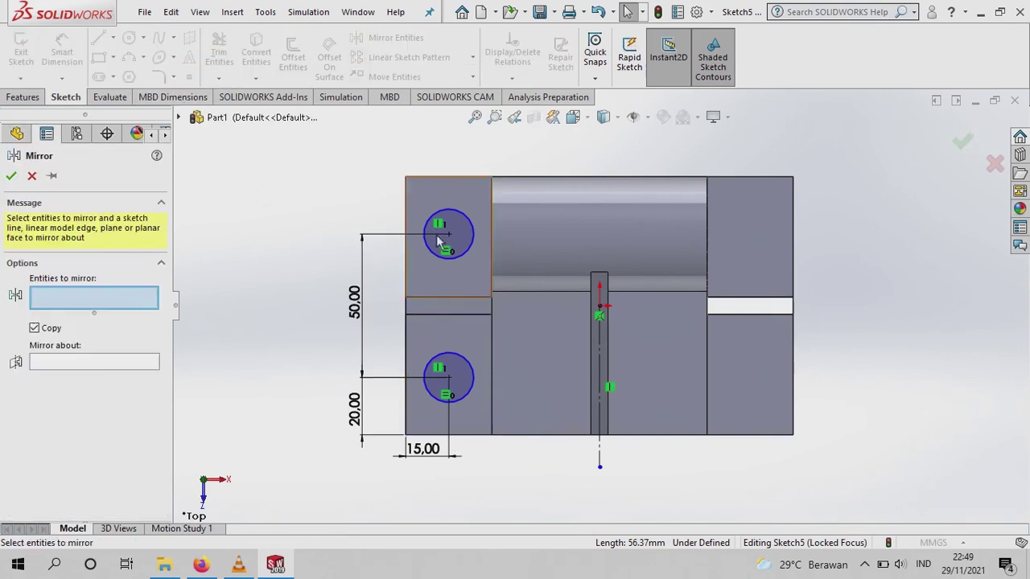
{"action": "left_click", "coordinate": [450, 257]}
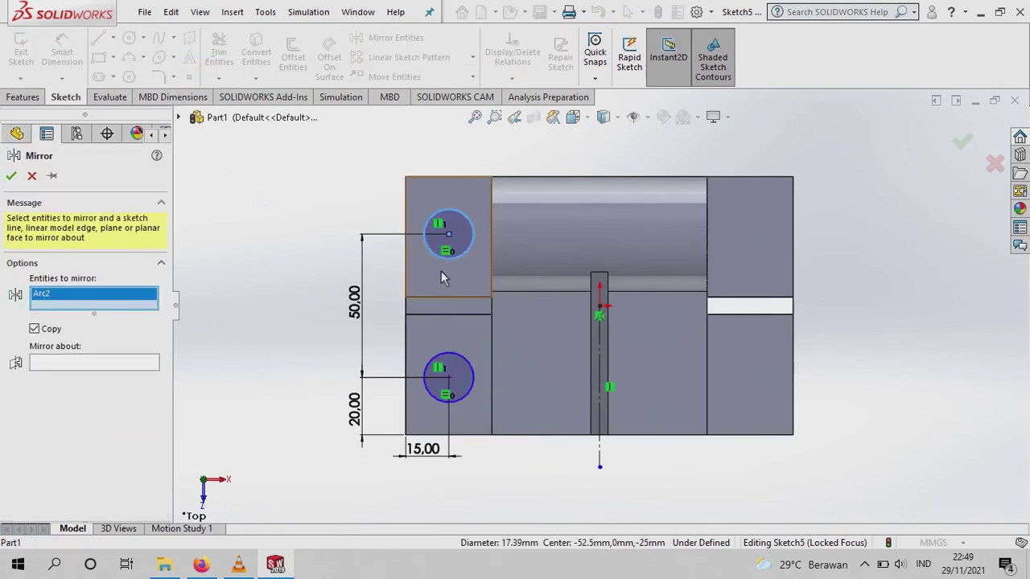
{"action": "left_click", "coordinate": [467, 370]}
{"action": "left_click", "coordinate": [147, 375]}
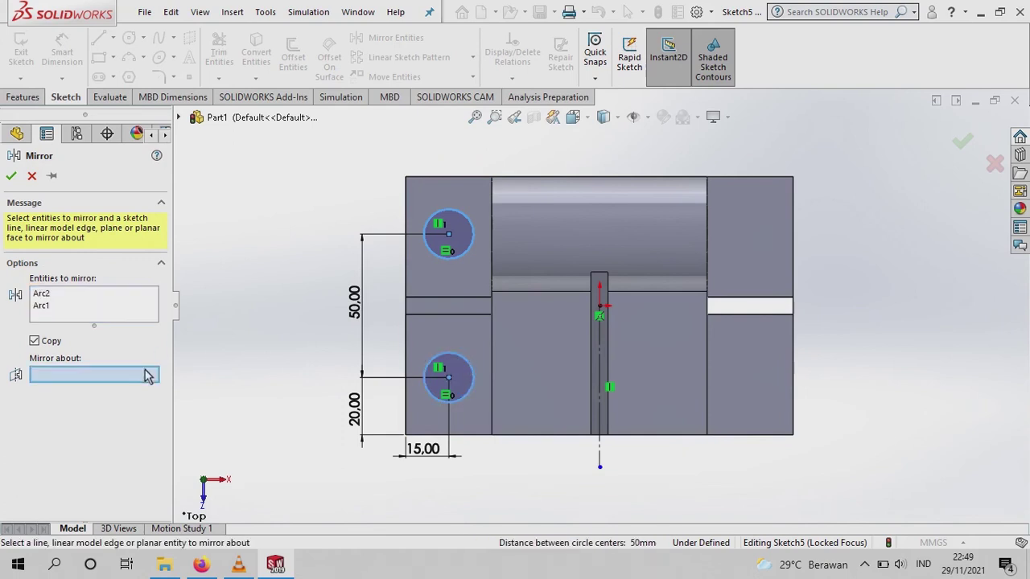
{"action": "left_click", "coordinate": [600, 458]}
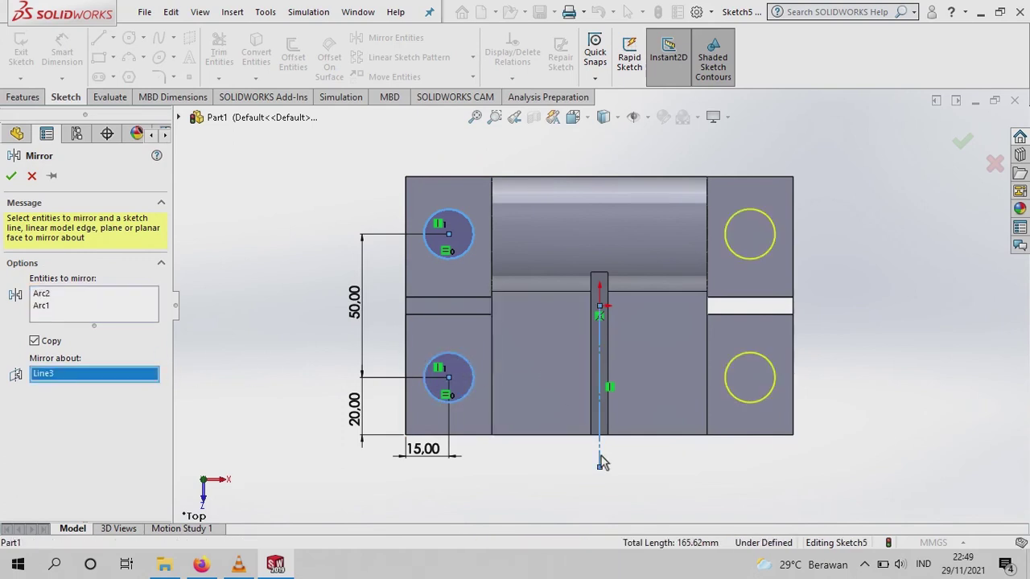
{"action": "left_click", "coordinate": [12, 176]}
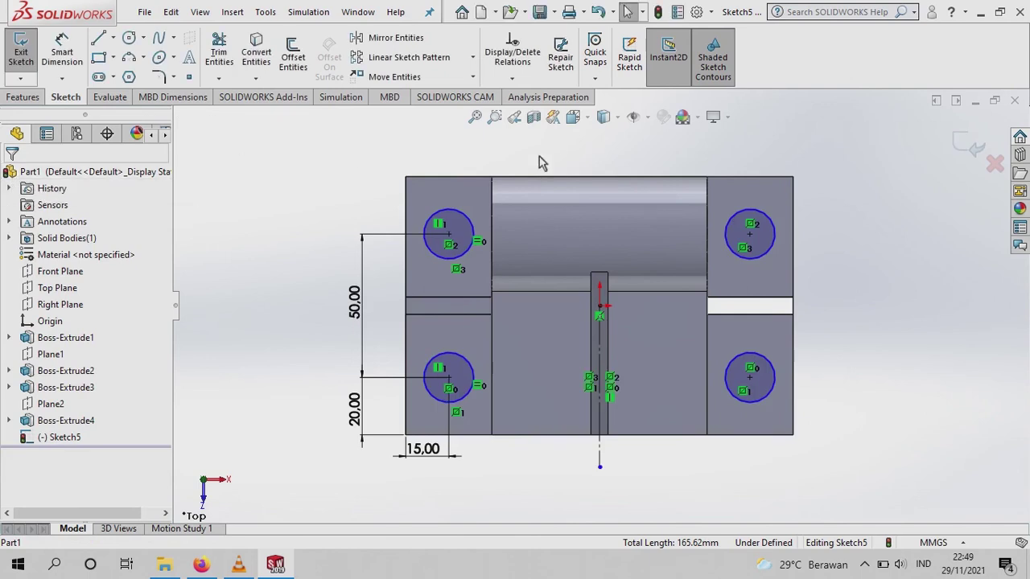
{"action": "left_click", "coordinate": [32, 96]}
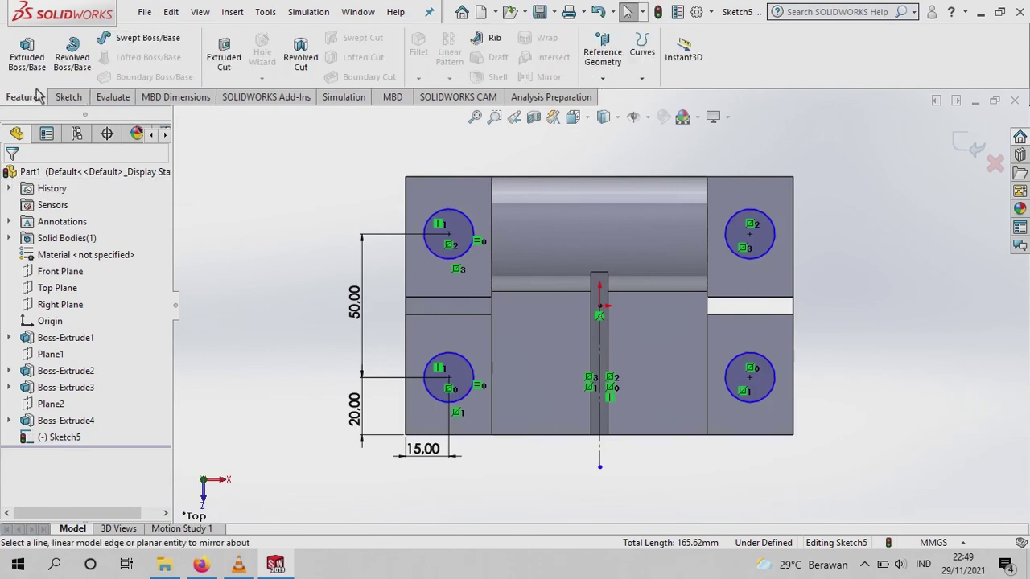
- Cut the four circles 6 mm blind in Trimetric view, inspect the underside, then undo the cut
{"action": "left_click", "coordinate": [225, 55]}
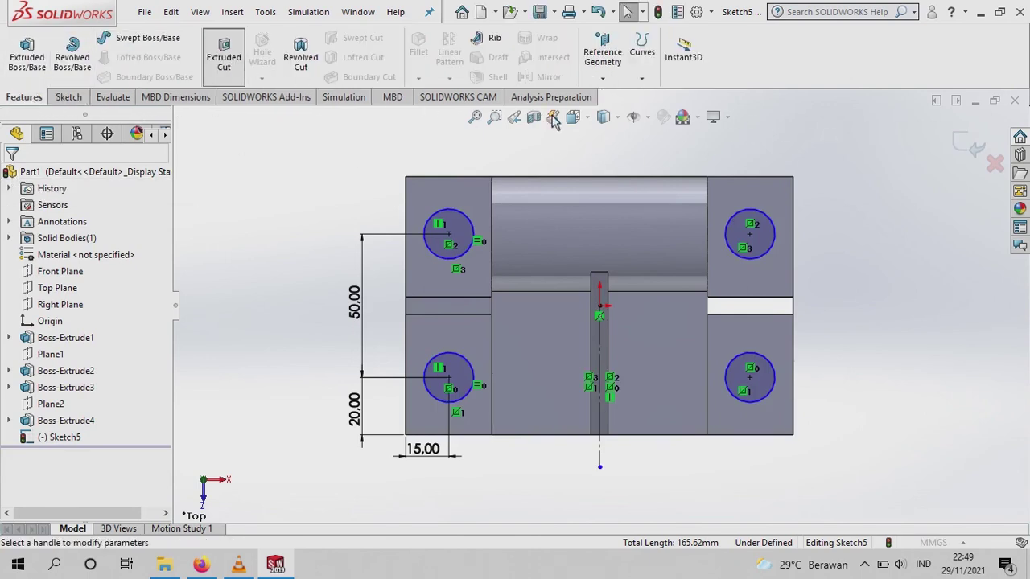
{"action": "left_click", "coordinate": [588, 118]}
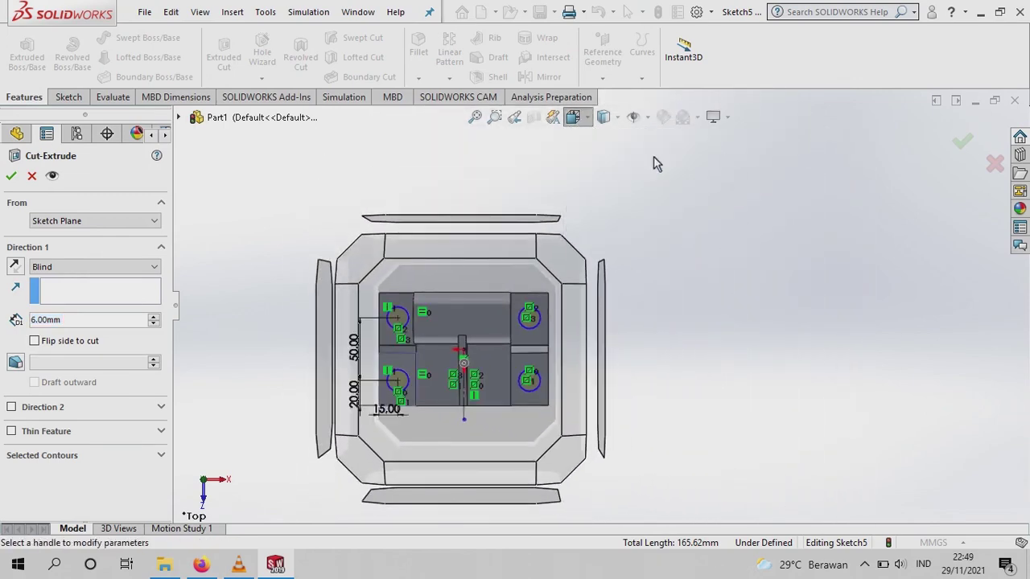
{"action": "left_click", "coordinate": [658, 161]}
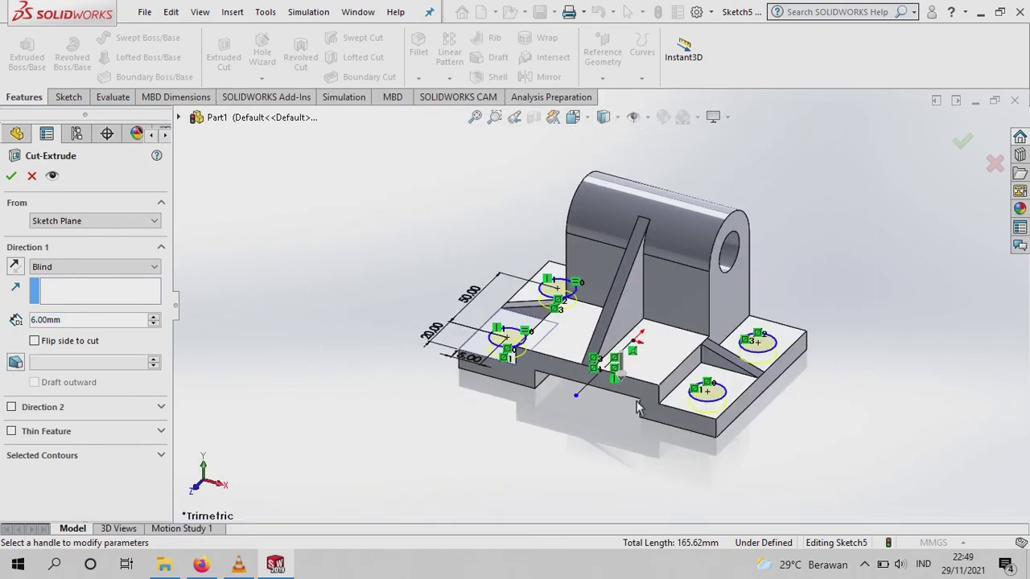
{"action": "left_click", "coordinate": [12, 177]}
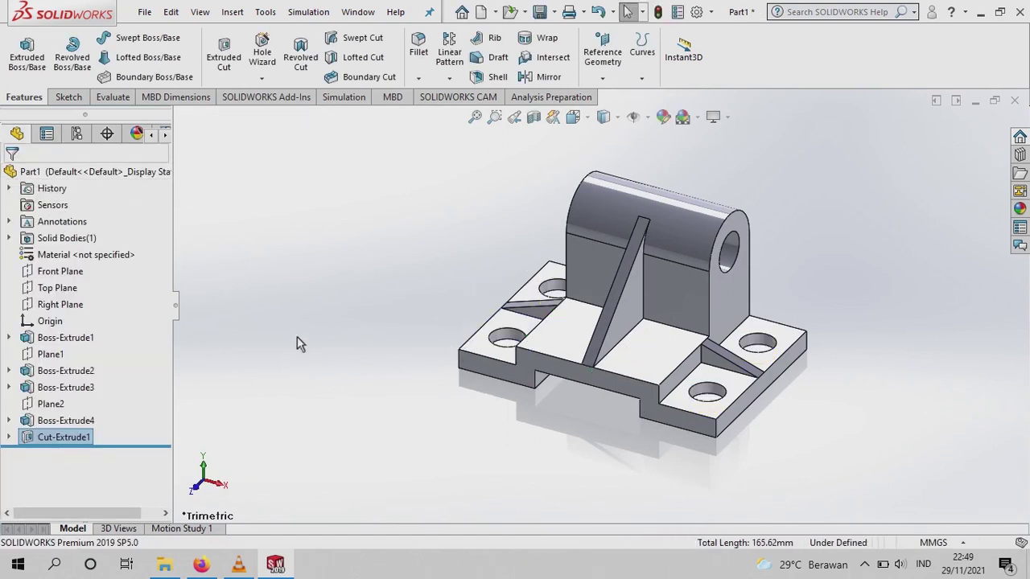
{"action": "scroll", "coordinate": [692, 386], "scroll_direction": "down", "scroll_amount": 2}
{"action": "scroll", "coordinate": [569, 484], "scroll_direction": "down", "scroll_amount": 1}
{"action": "mouse_move", "coordinate": [569, 483]}
{"action": "middle_mouse_down"}
{"action": "mouse_move", "coordinate": [566, 509]}
{"action": "mouse_move", "coordinate": [542, 320]}
{"action": "mouse_move", "coordinate": [553, 434]}
{"action": "mouse_move", "coordinate": [563, 449]}
{"action": "middle_mouse_up"}
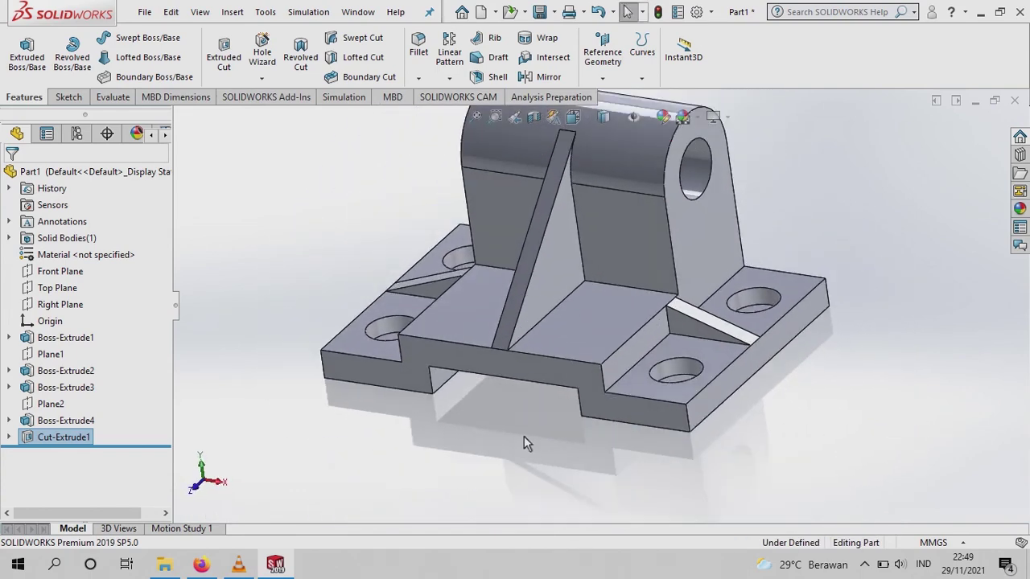
{"action": "key", "text": "ctrl+z"}
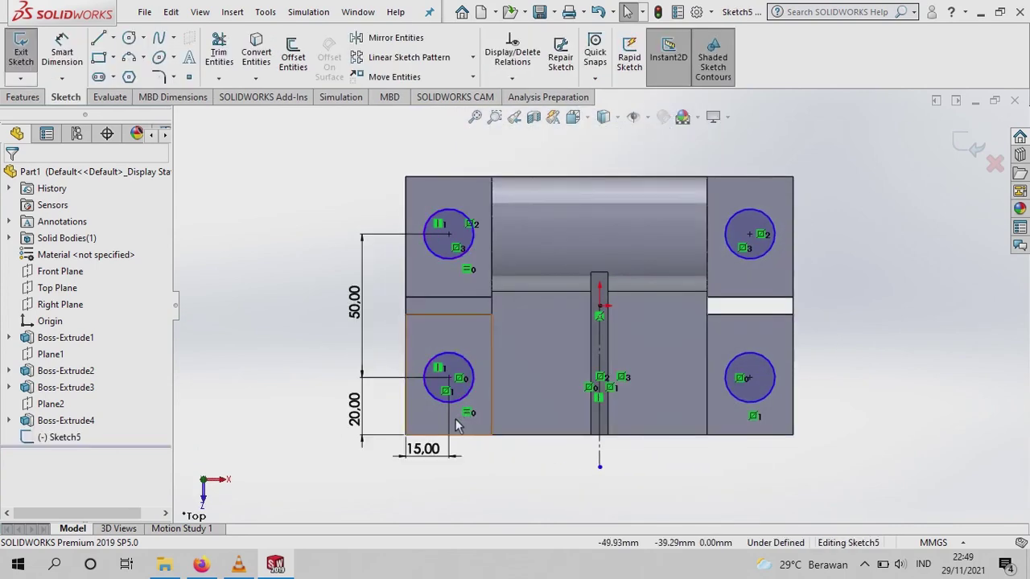
- Extrude-cut the hole sketch 42 mm blind so the four holes pass fully through the base
{"action": "left_click", "coordinate": [32, 98]}
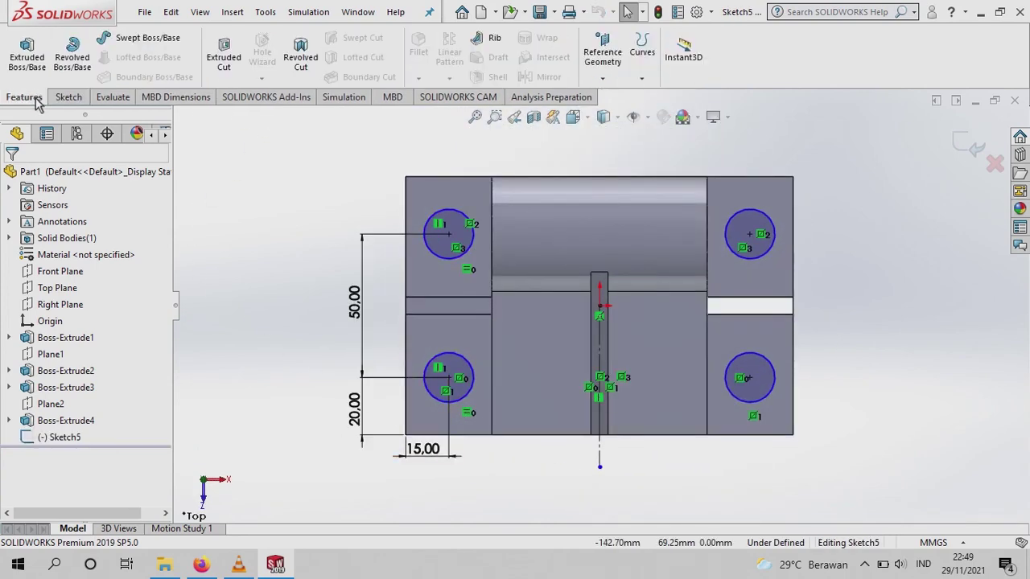
{"action": "left_click", "coordinate": [224, 58]}
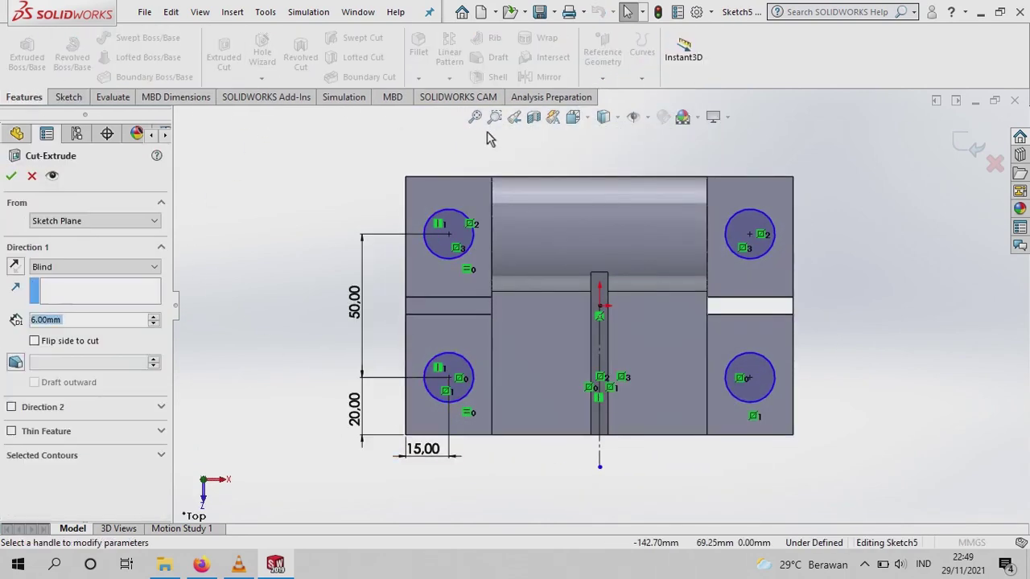
{"action": "left_click", "coordinate": [590, 118]}
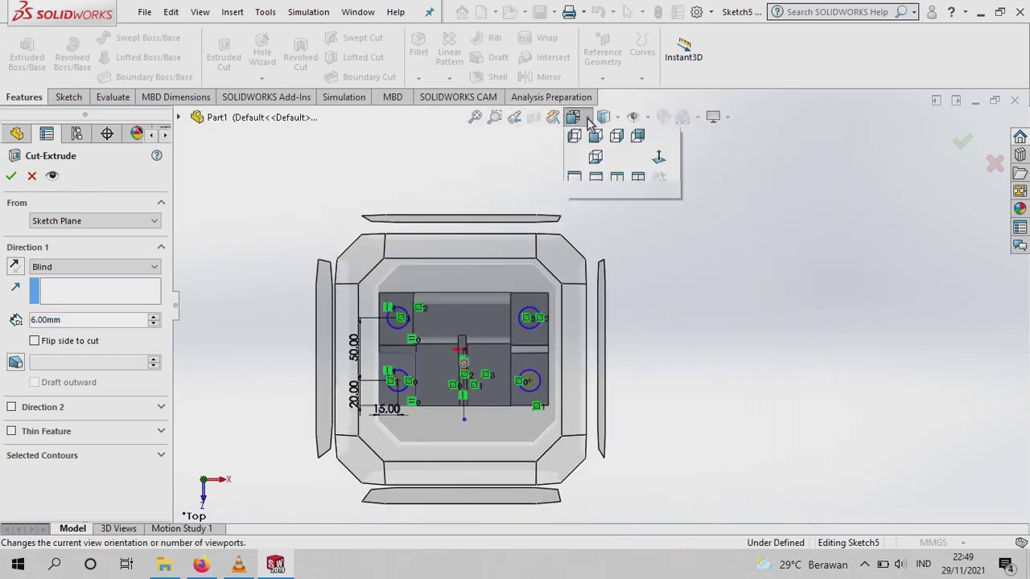
{"action": "left_click", "coordinate": [659, 159]}
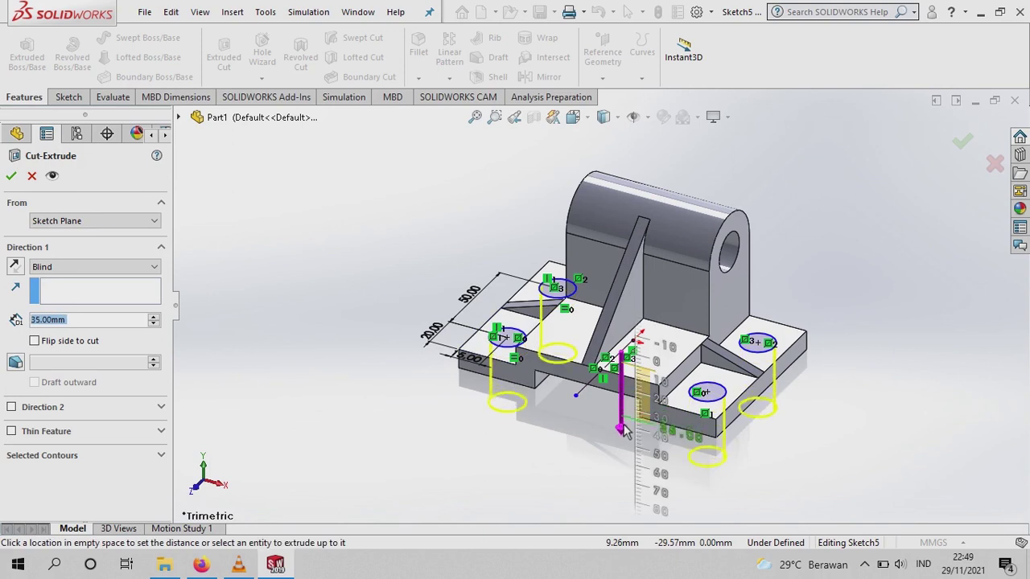
{"action": "left_click_drag", "start_coordinate": [624, 387], "coordinate": [620, 444]}
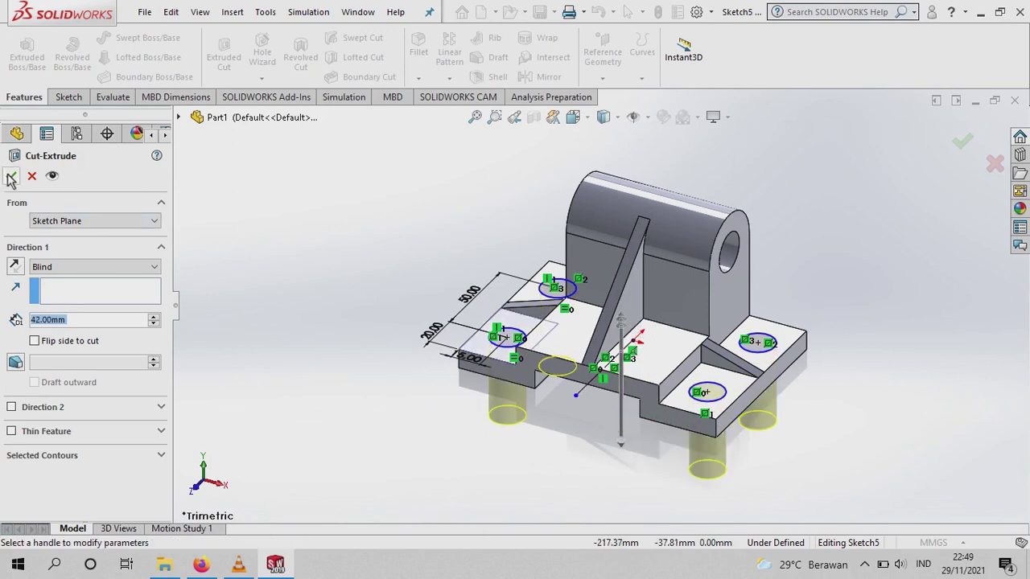
{"action": "left_click", "coordinate": [10, 176]}
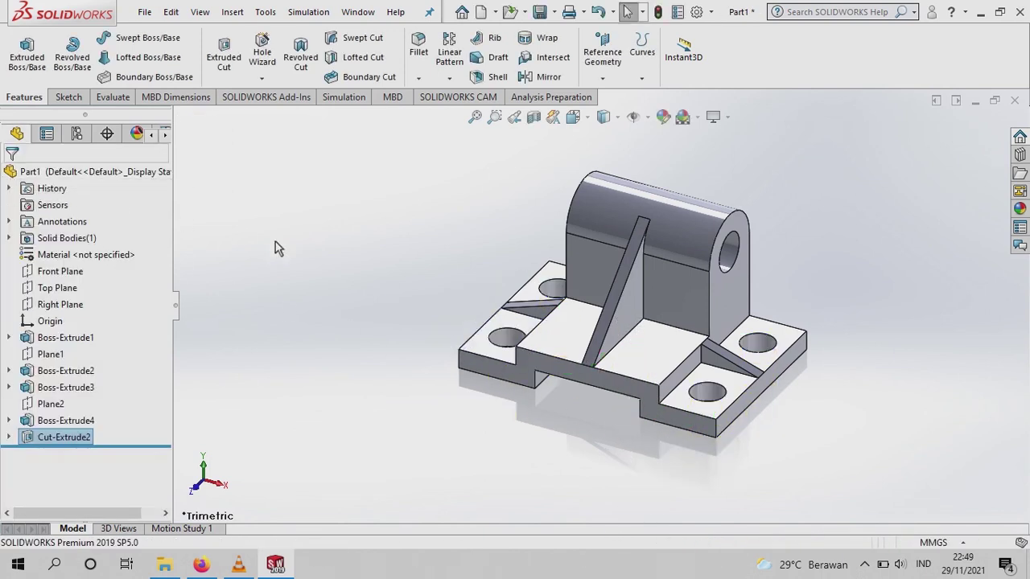
{"action": "scroll", "coordinate": [777, 272], "scroll_direction": "down", "scroll_amount": 2}
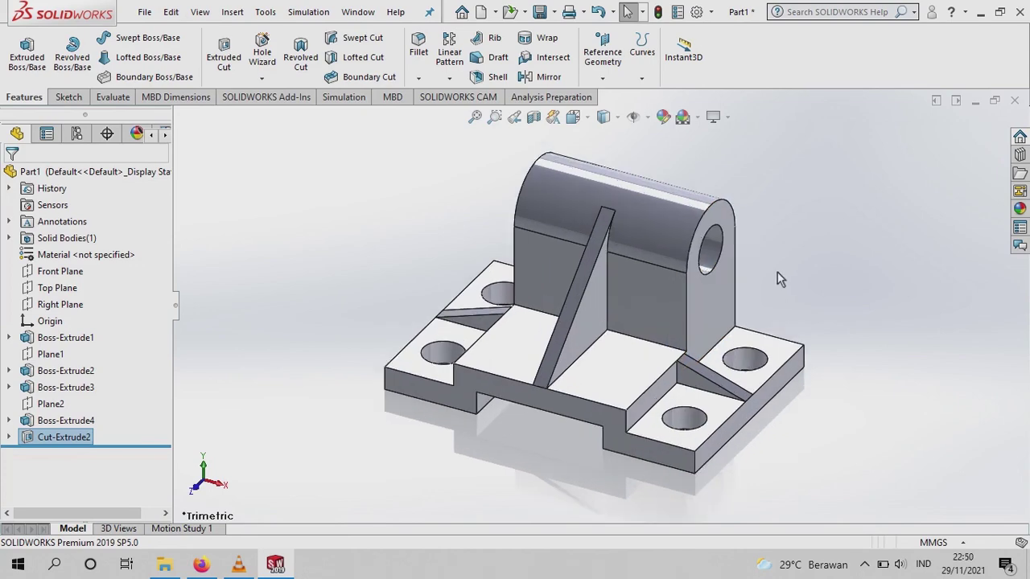